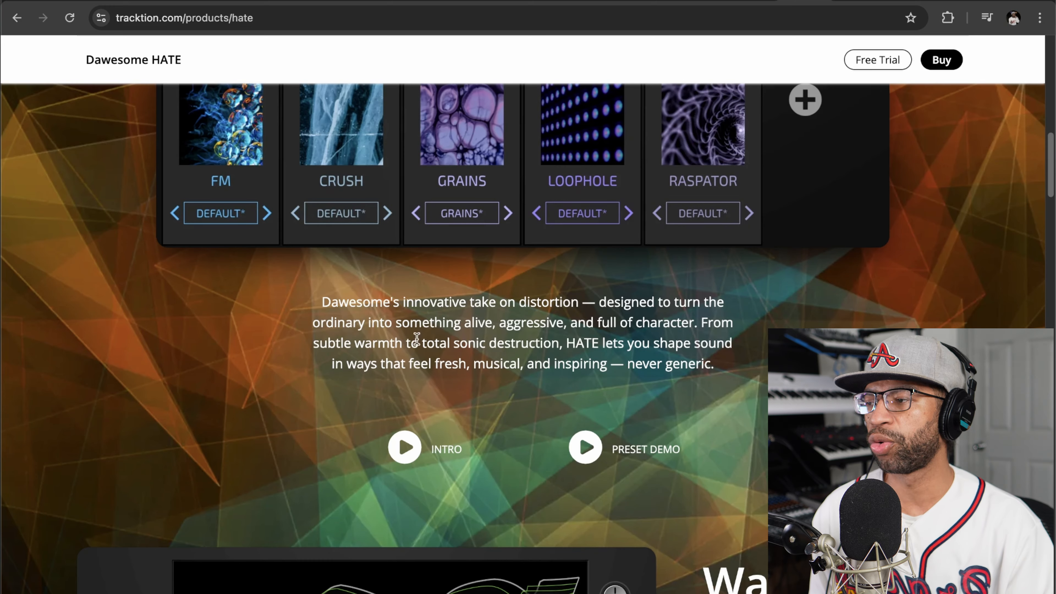
- Read through the Dawesome HATE product page down to the section showing its 29 effect modules
scroll(432, 338, "down", 10)
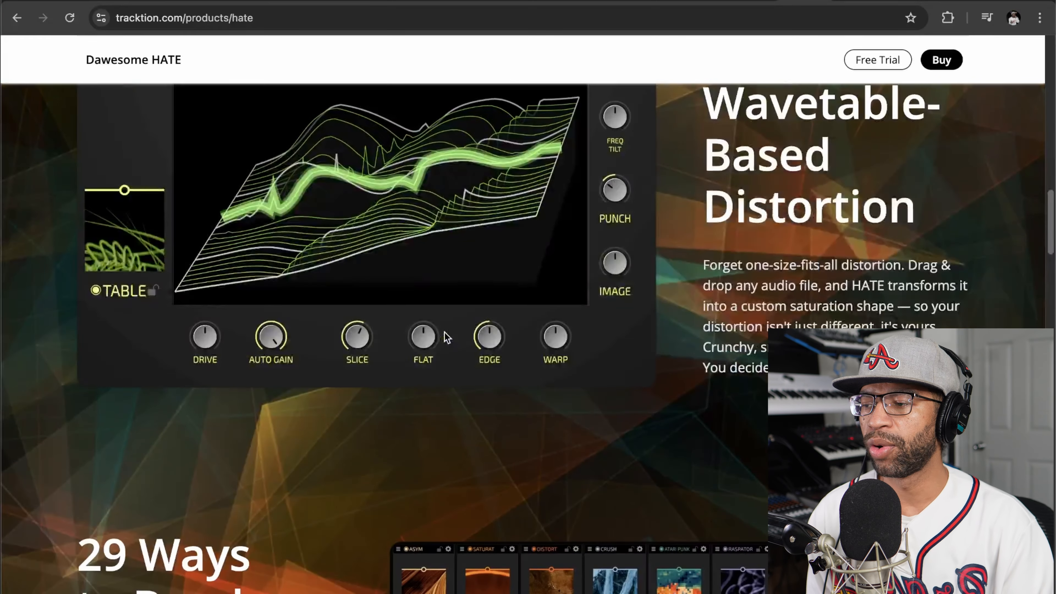
scroll(446, 337, "down", 8)
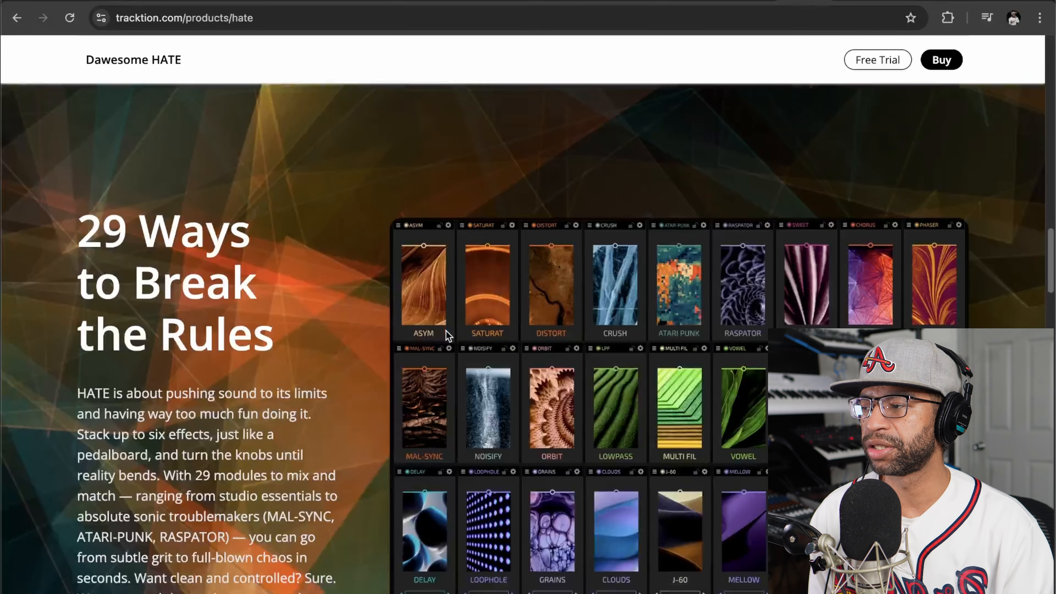
scroll(446, 331, "down", 1)
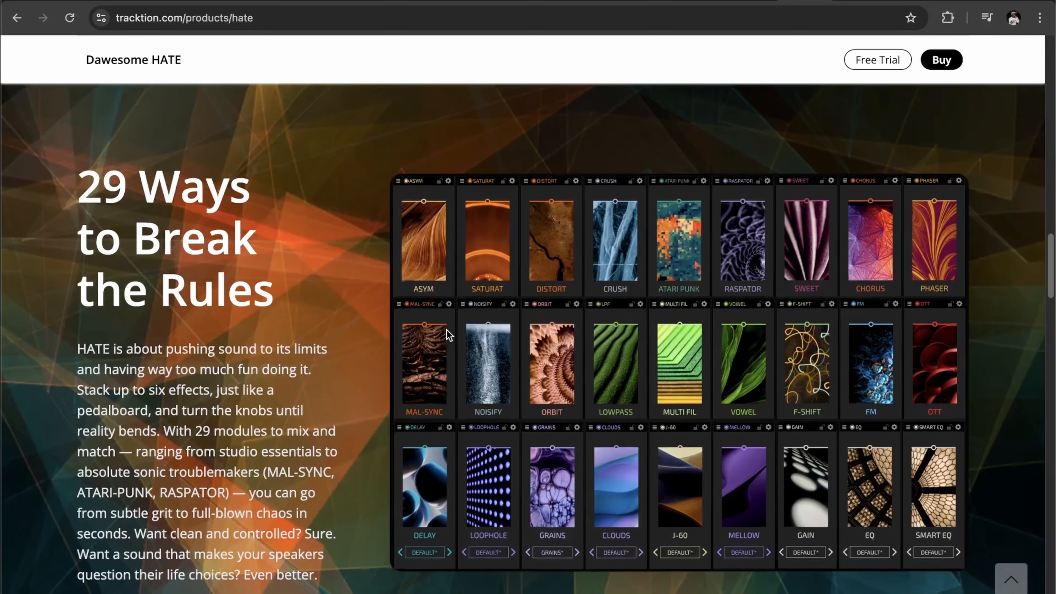
scroll(446, 330, "down", 1)
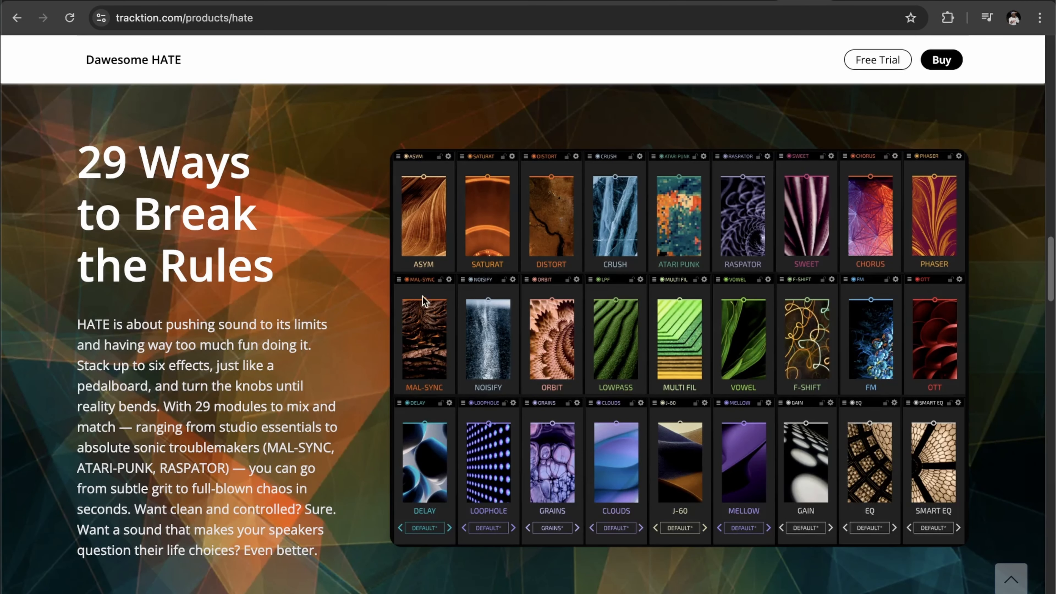
scroll(435, 313, "down", 1)
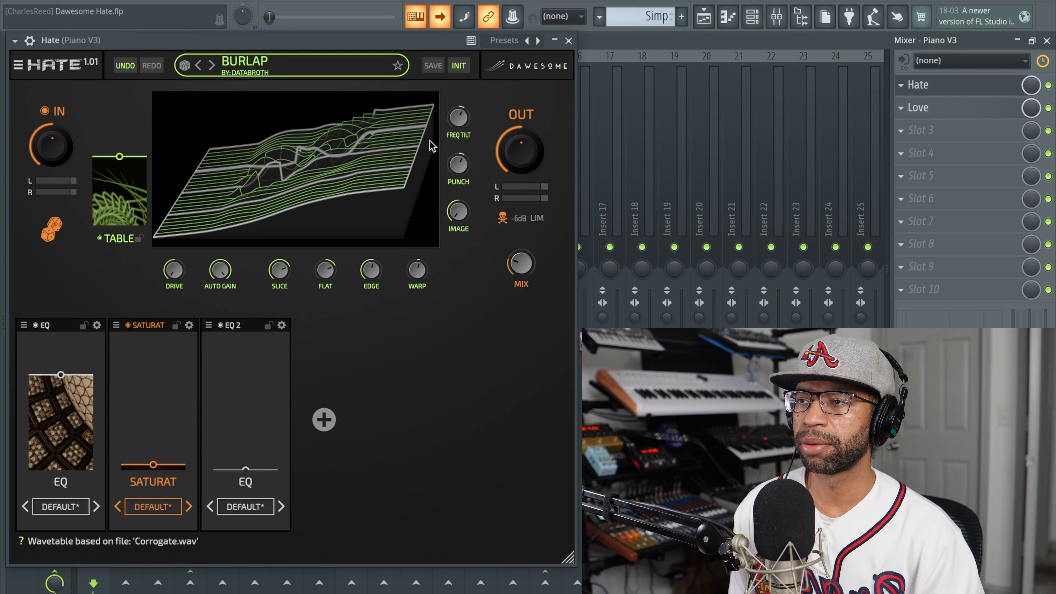
- Close the Hate plugin window and check the effect slots of the Kontakt 8, Jura, Basic and Rae Hat mixer tracks
left_click(569, 41)
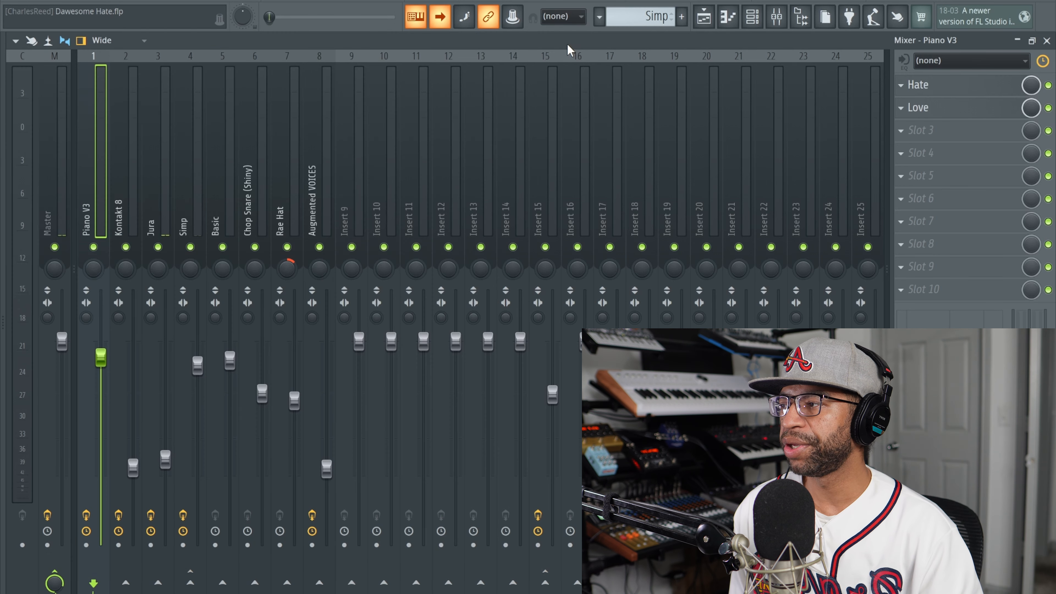
left_click(124, 183)
left_click(162, 178)
left_click(228, 166)
left_click(293, 154)
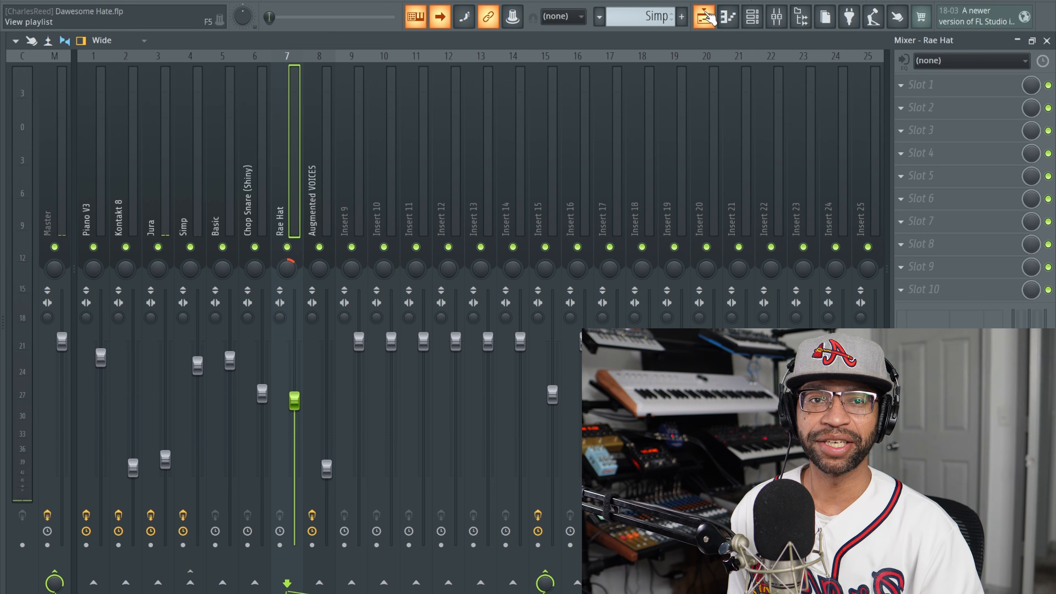
- Show the playlist arrangement and play the song from the start
left_click(703, 17)
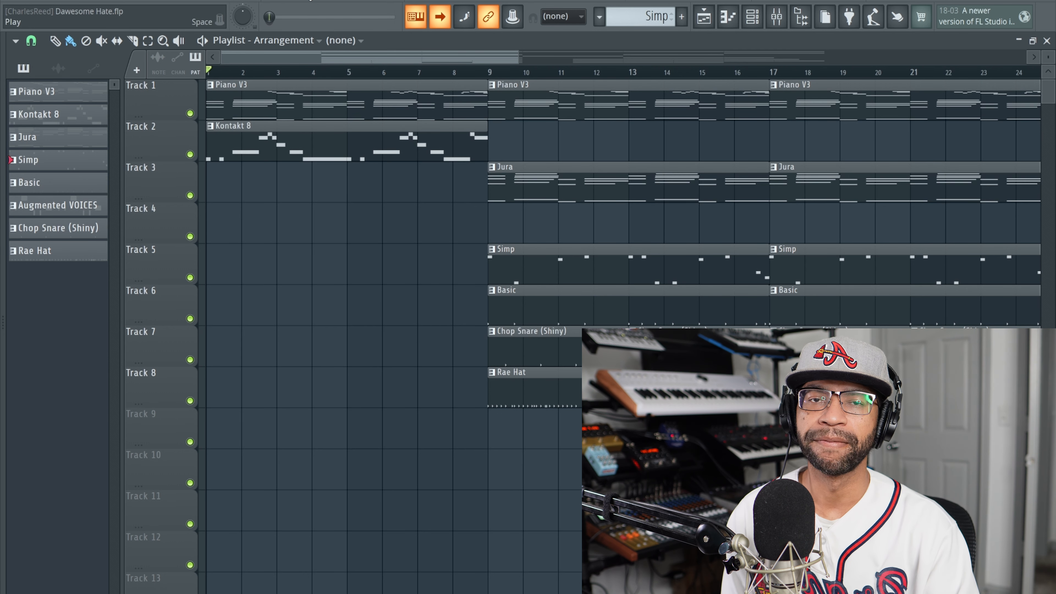
left_click(309, 0)
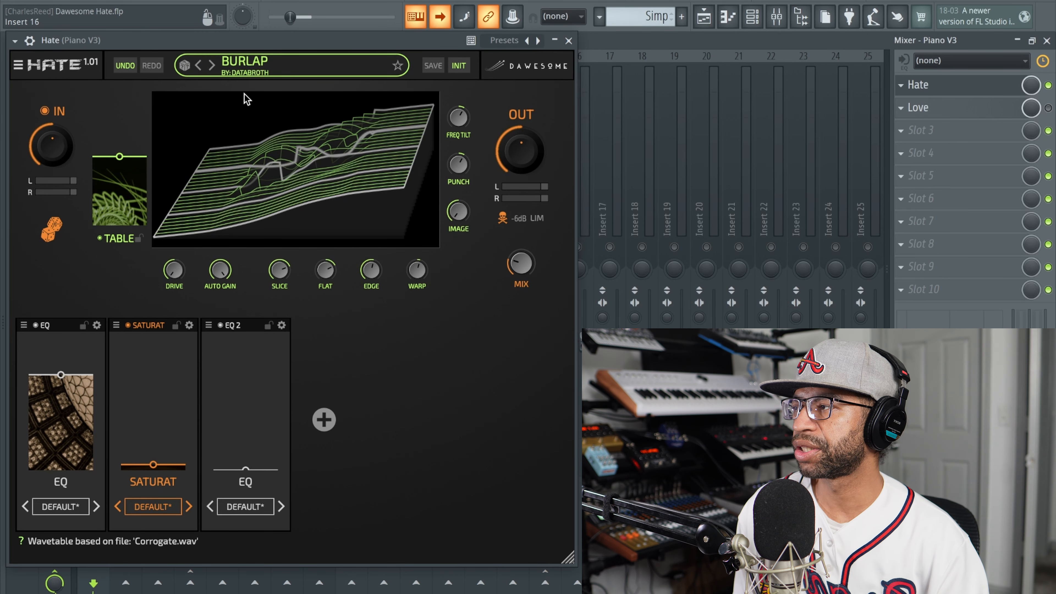
- Re-enable the Hate effect on the Piano V3 track and audition the piano through it
left_click(249, 64)
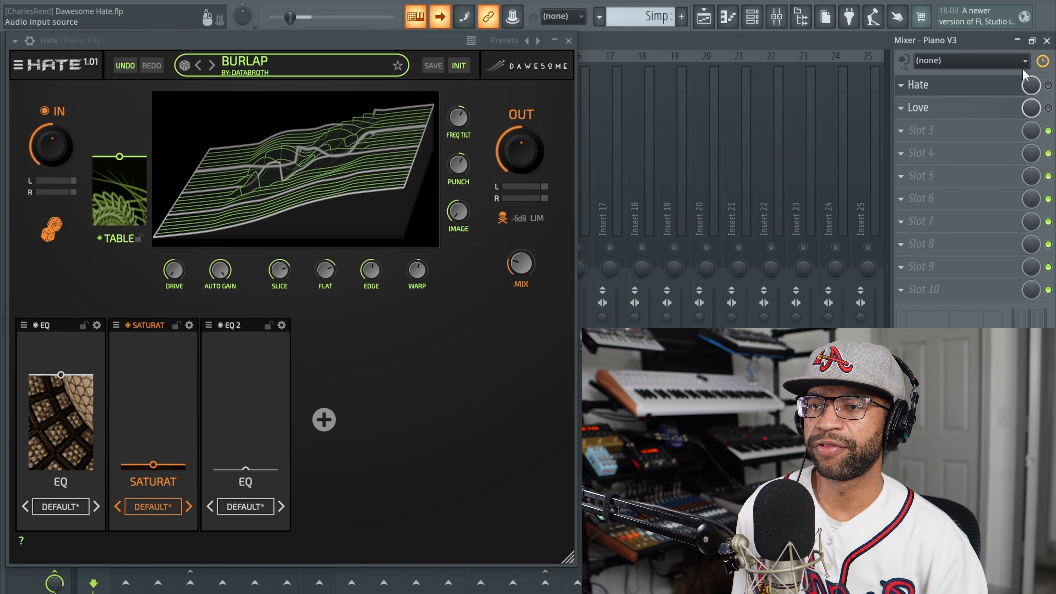
left_click(1048, 85)
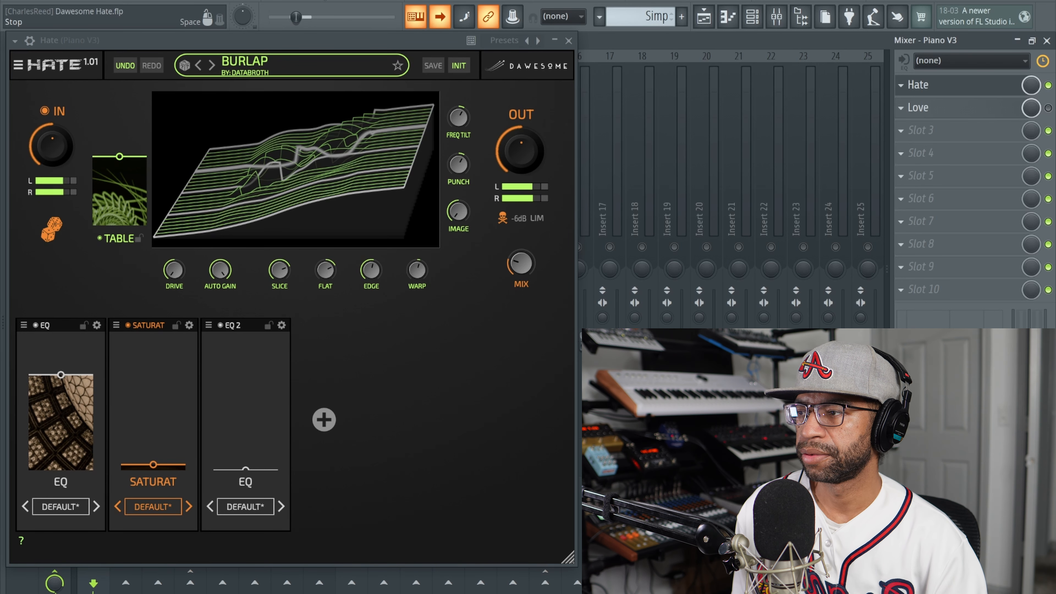
left_click(332, 1)
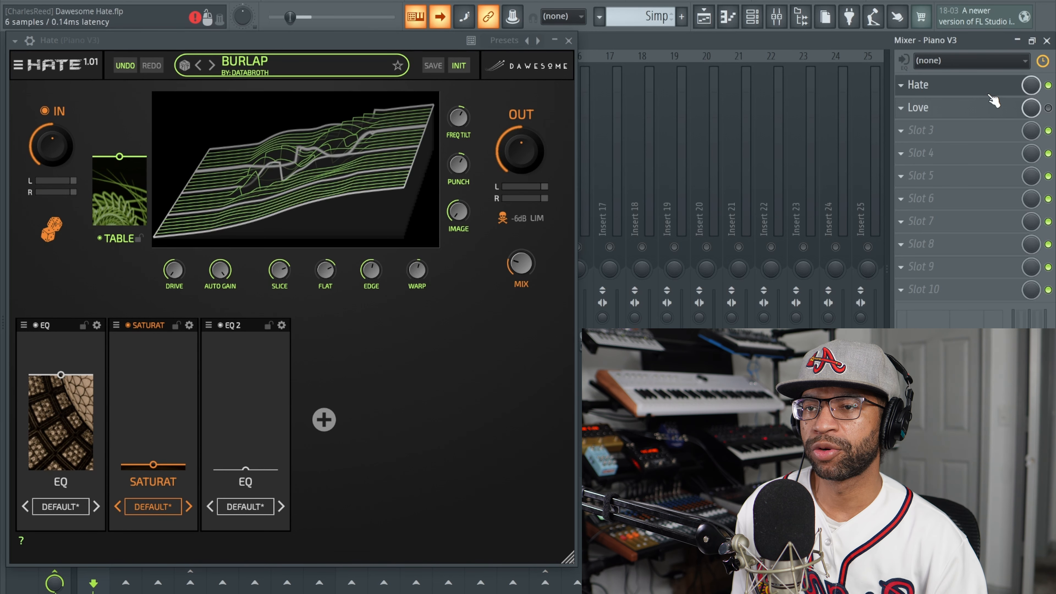
- Examine the Love plugin on the Piano V3 track, close it and bypass its slot
left_click(975, 107)
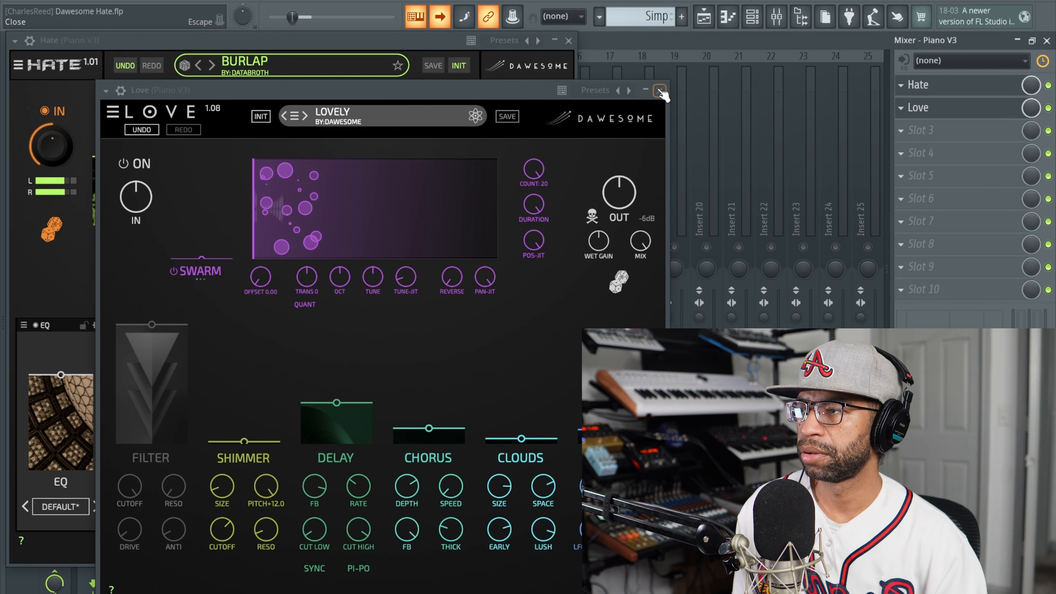
left_click(659, 90)
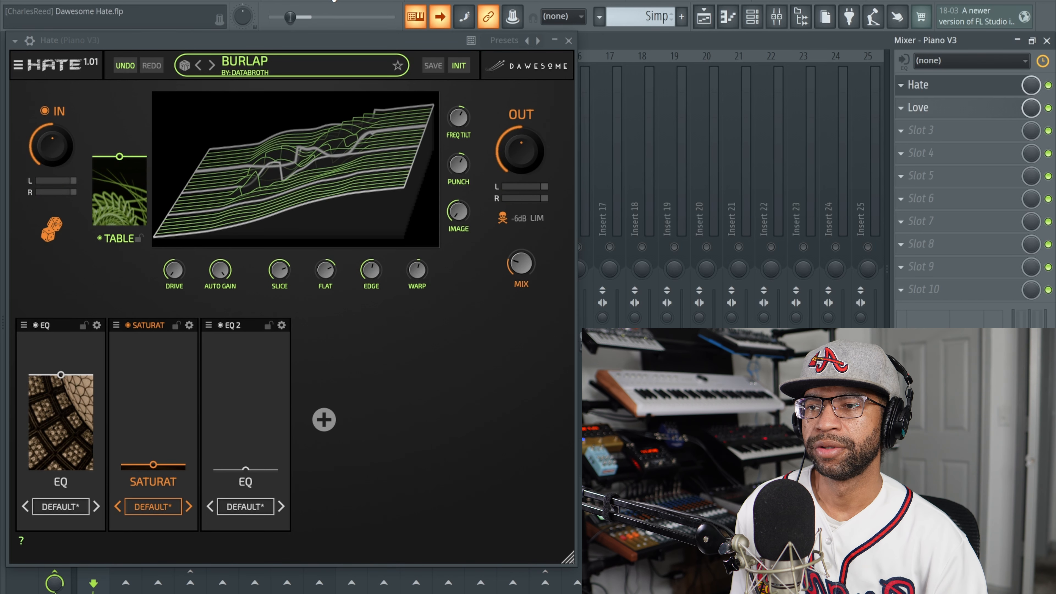
left_click(1047, 108)
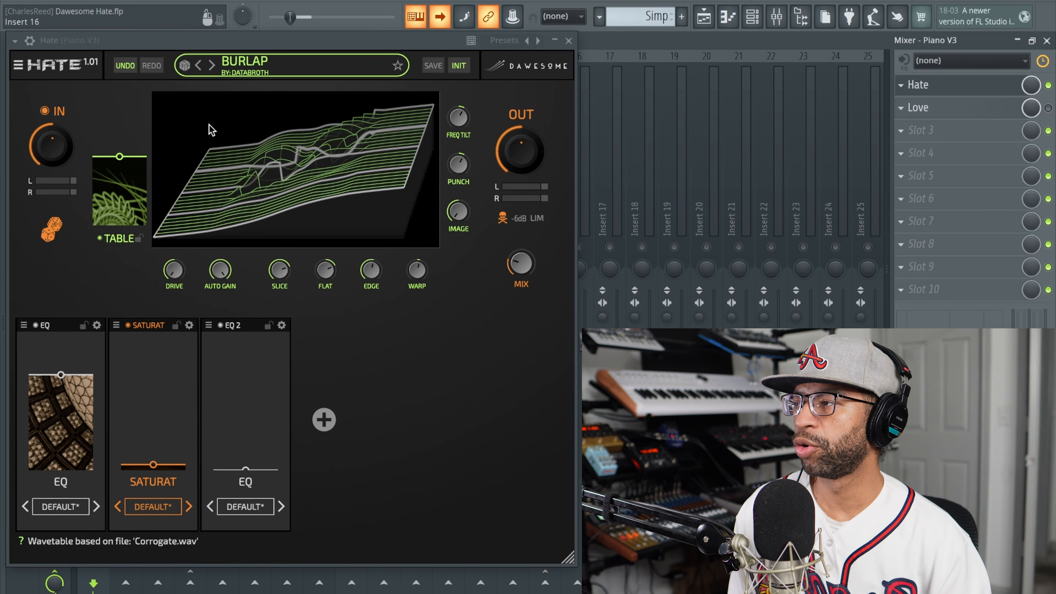
- Filter the Hate presets to the Keys type and audition the randomly picked Bugs preset
left_click(240, 66)
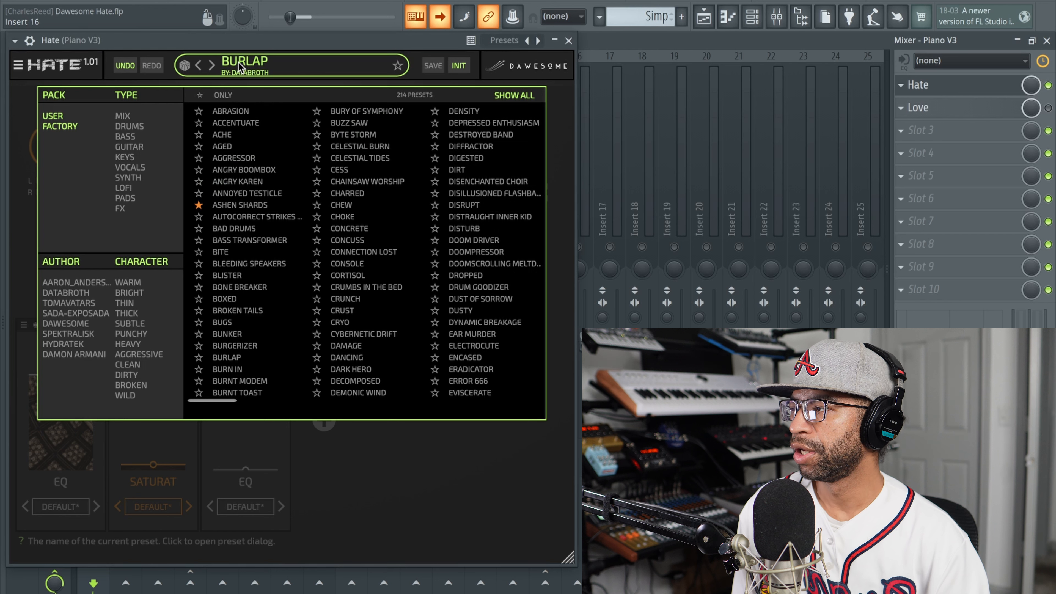
left_click(139, 156)
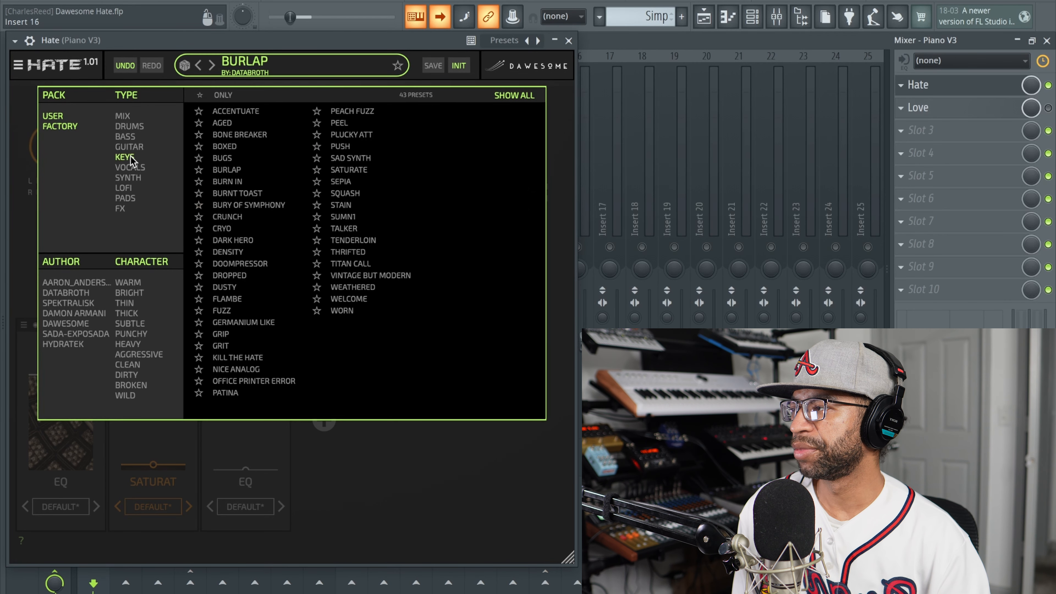
left_click(184, 66)
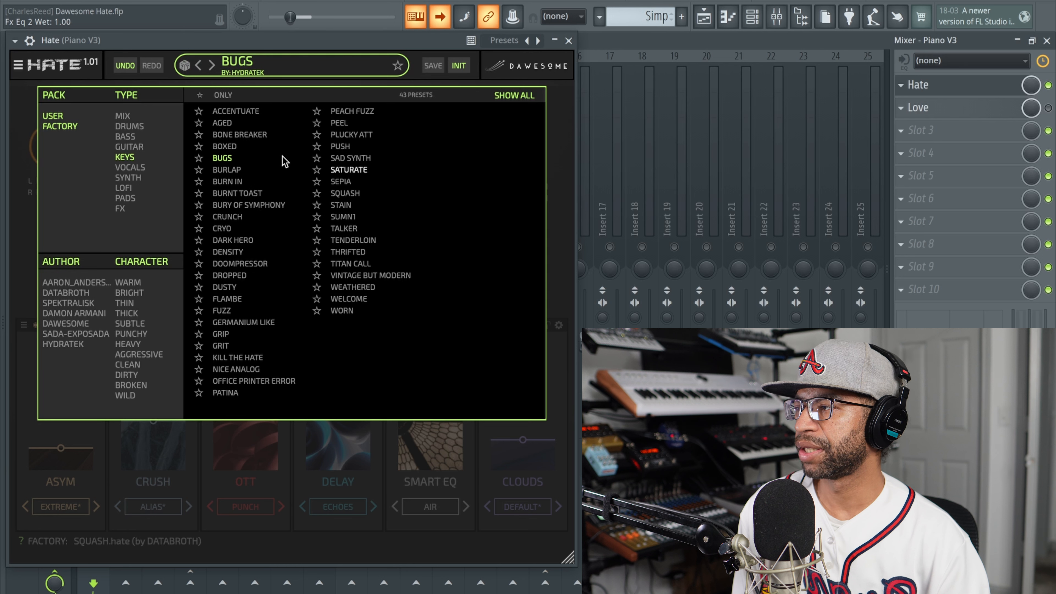
left_click(312, 1)
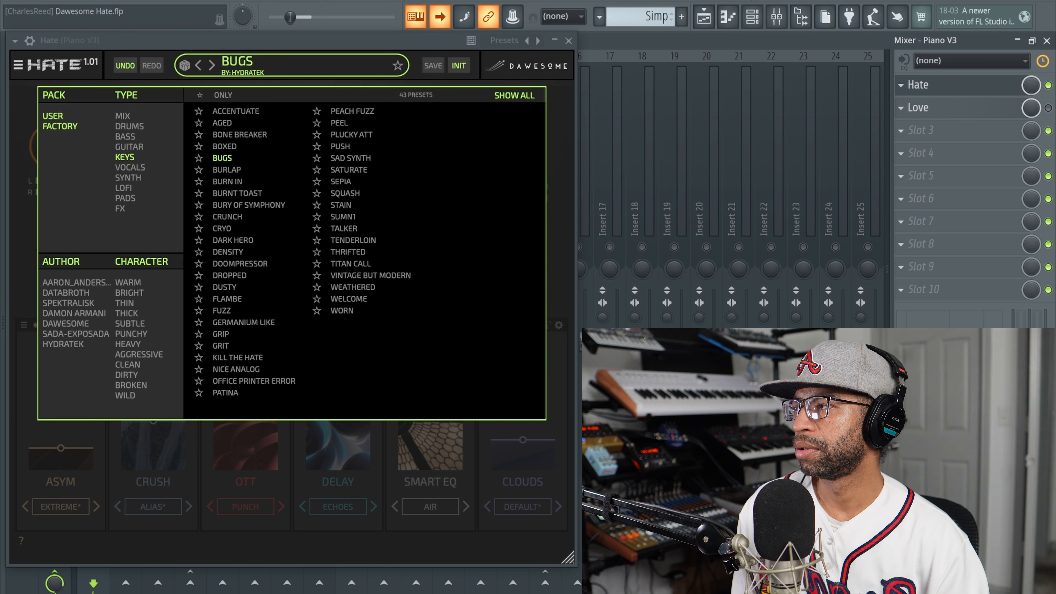
- Load further random Keys presets, Fuzz and Weathered, and audition them on the piano
left_click(183, 66)
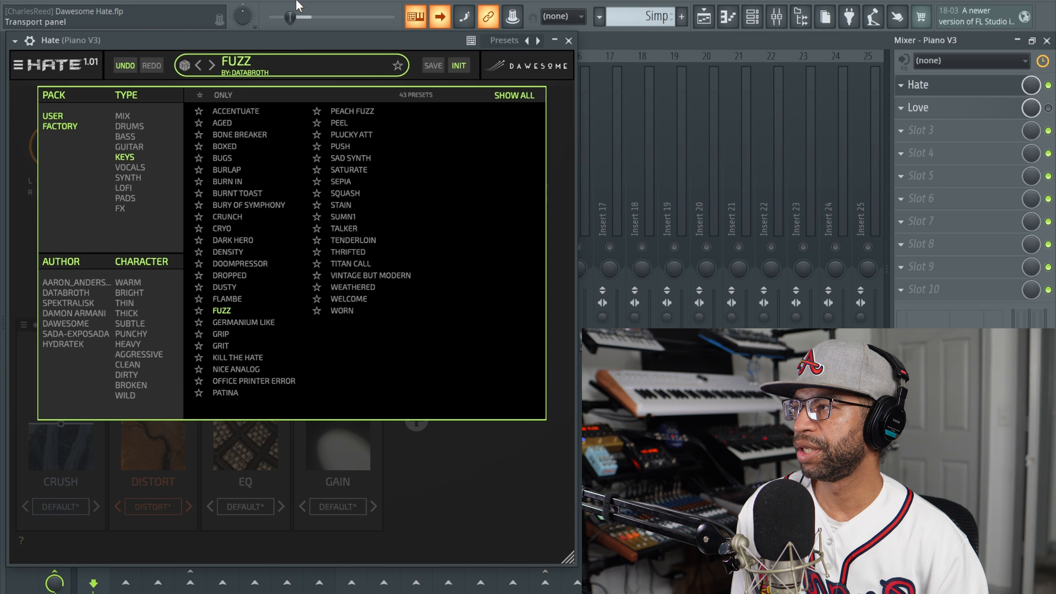
left_click(309, 1)
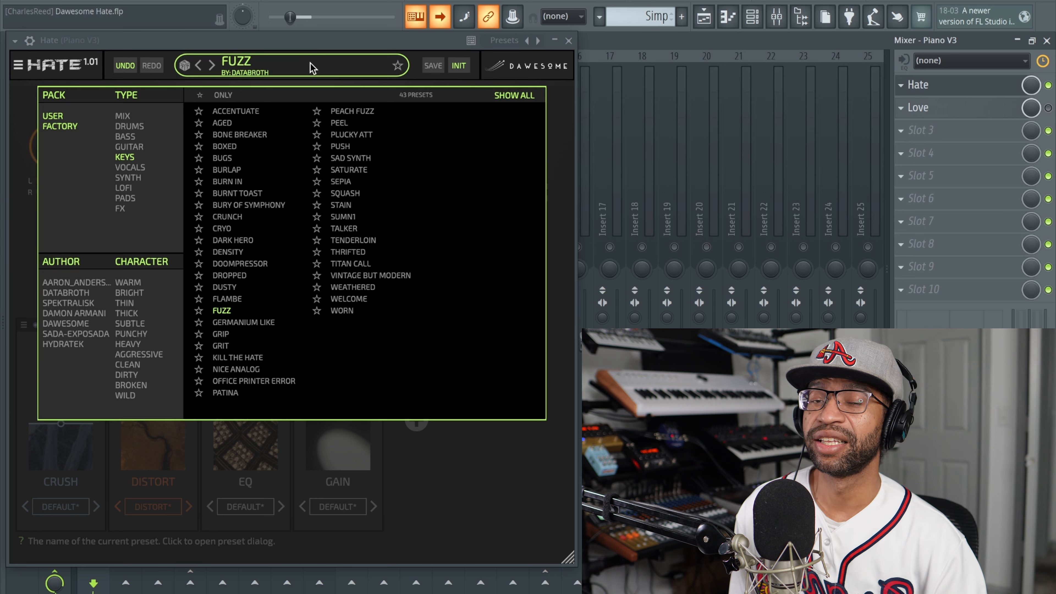
left_click(185, 65)
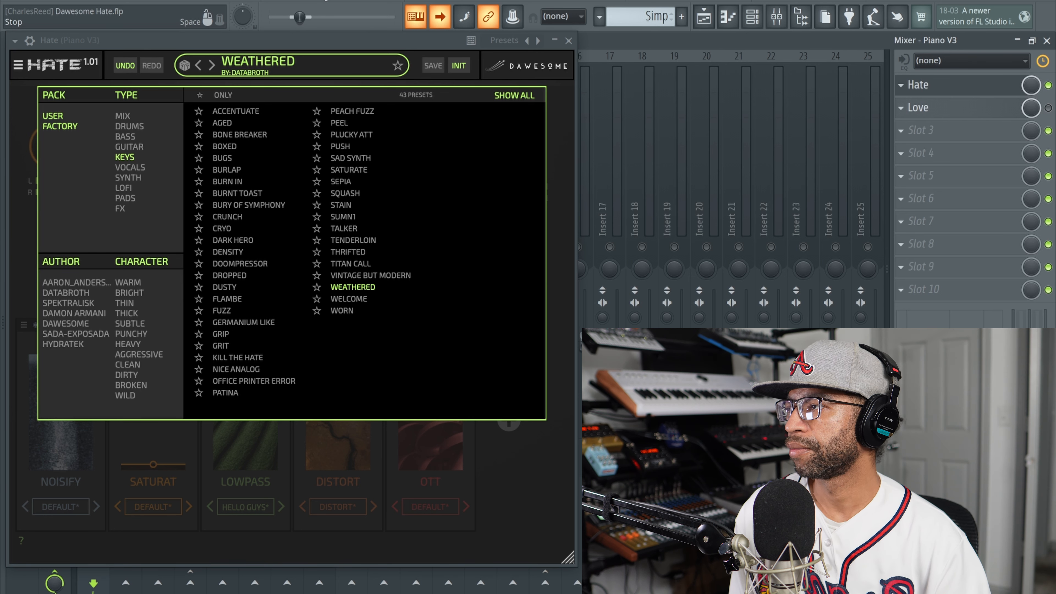
- Add the Synth and Pads types to the preset filter, load the Worn preset and audition it
left_click(126, 179)
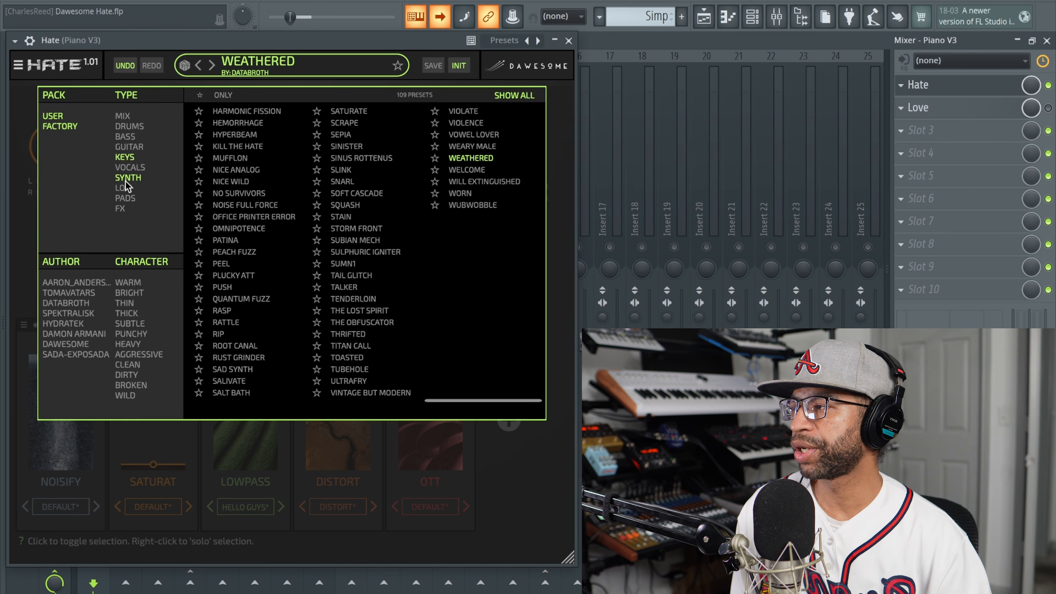
left_click(124, 198)
left_click(184, 65)
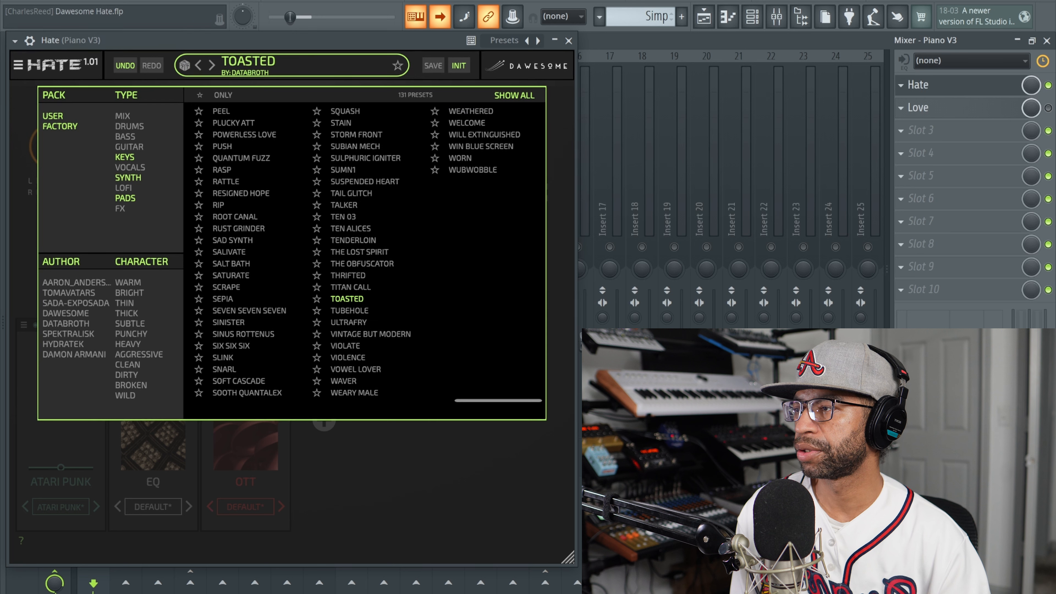
left_click(455, 160)
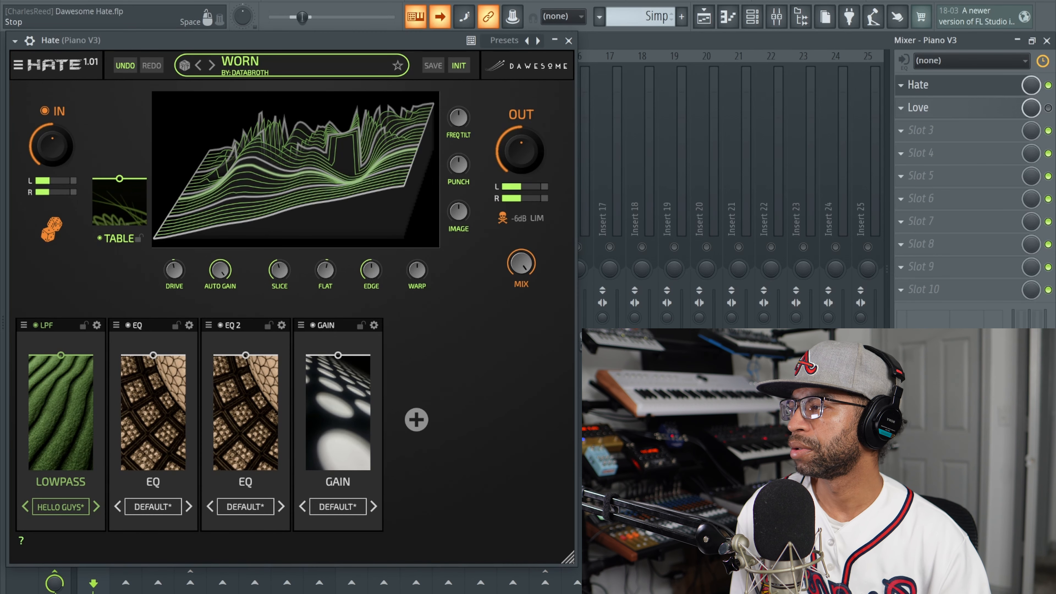
left_click(699, 297)
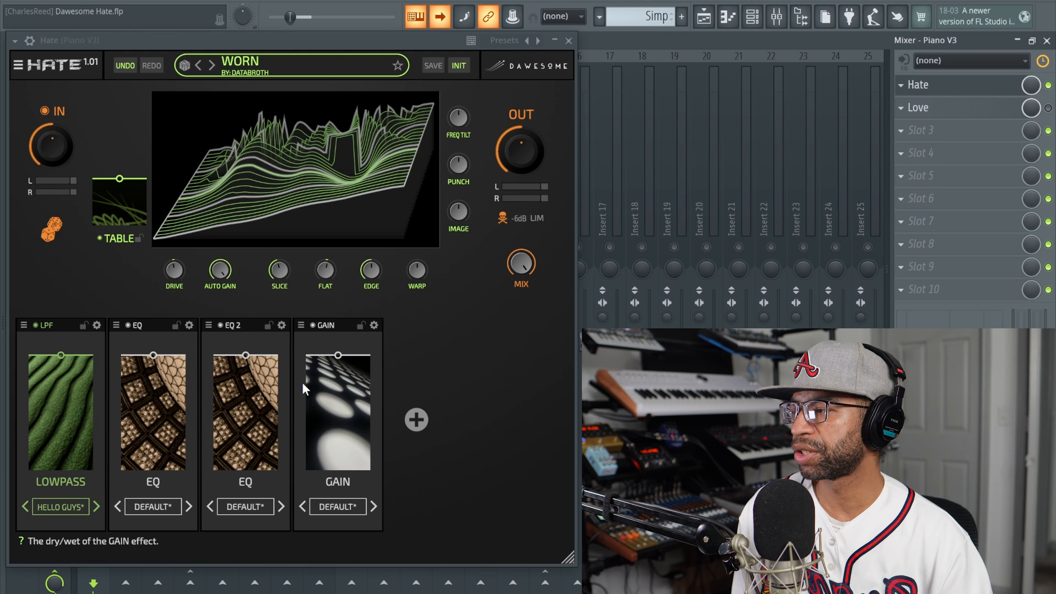
- Examine the Gain module's controls and the Lowpass module's controls and factory presets
left_click(373, 326)
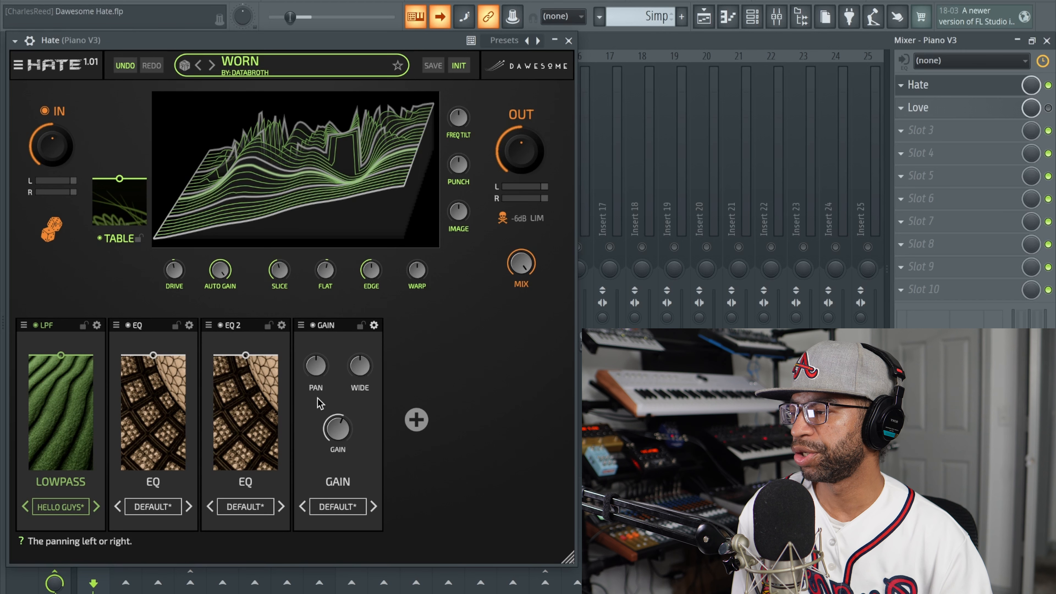
left_click(374, 326)
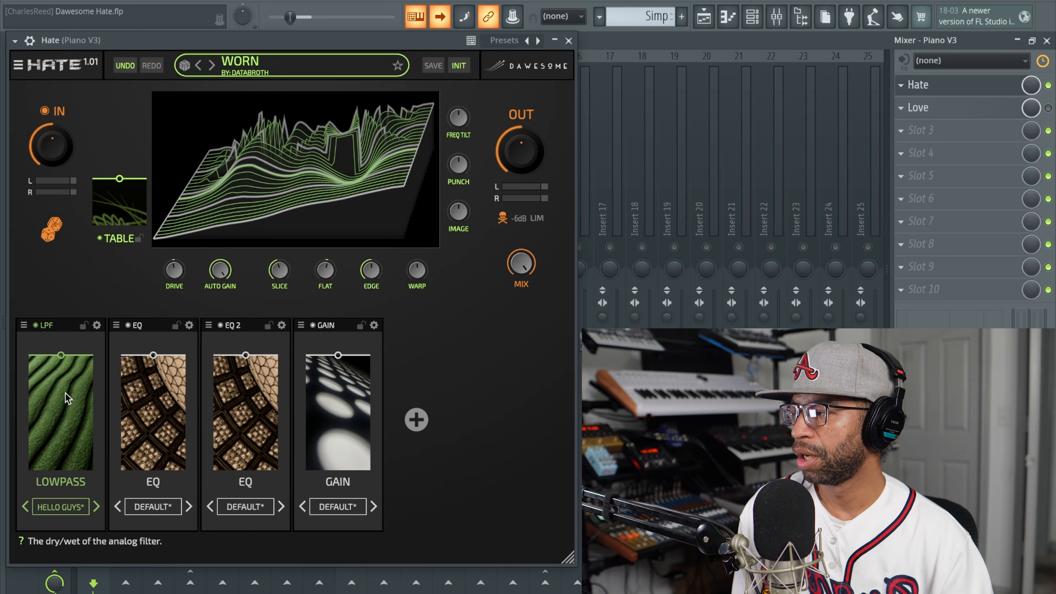
left_click(98, 326)
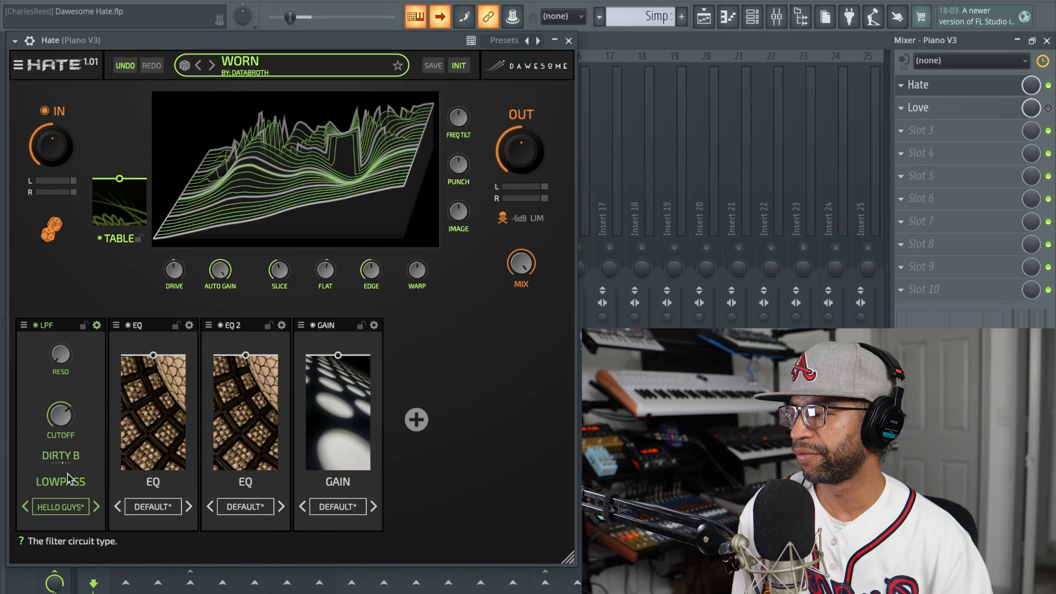
left_click(61, 506)
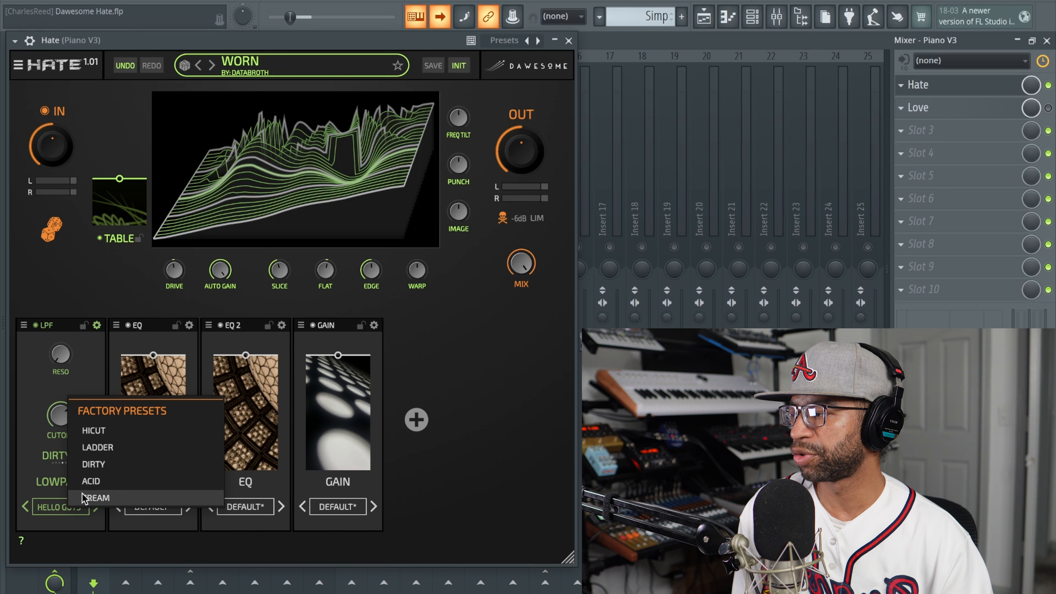
left_click(87, 358)
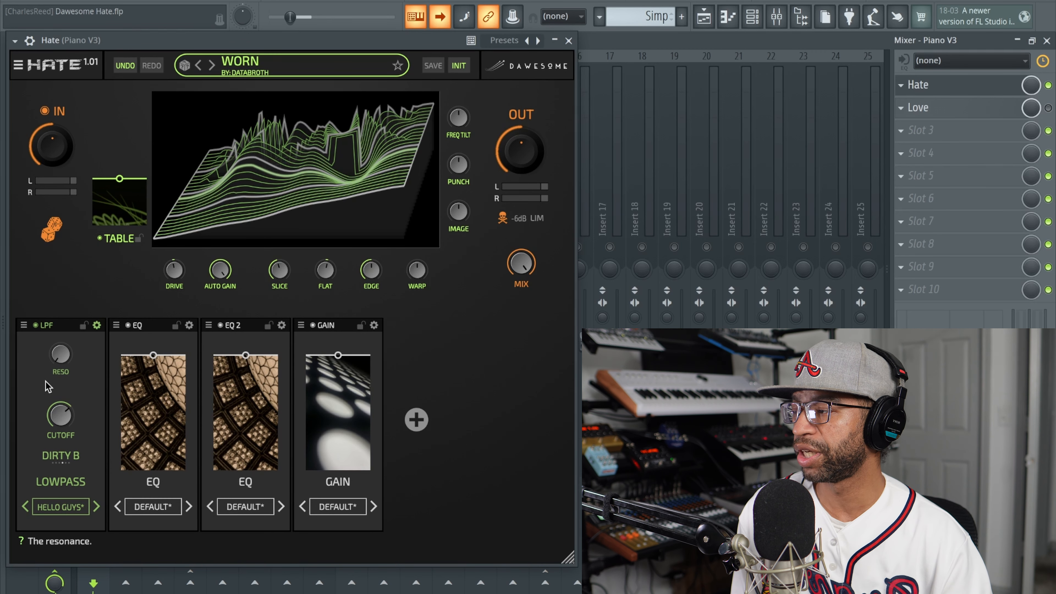
- Randomize the Worn preset's parameters three times with Hate's dice and play the piano through the result
left_click(49, 235)
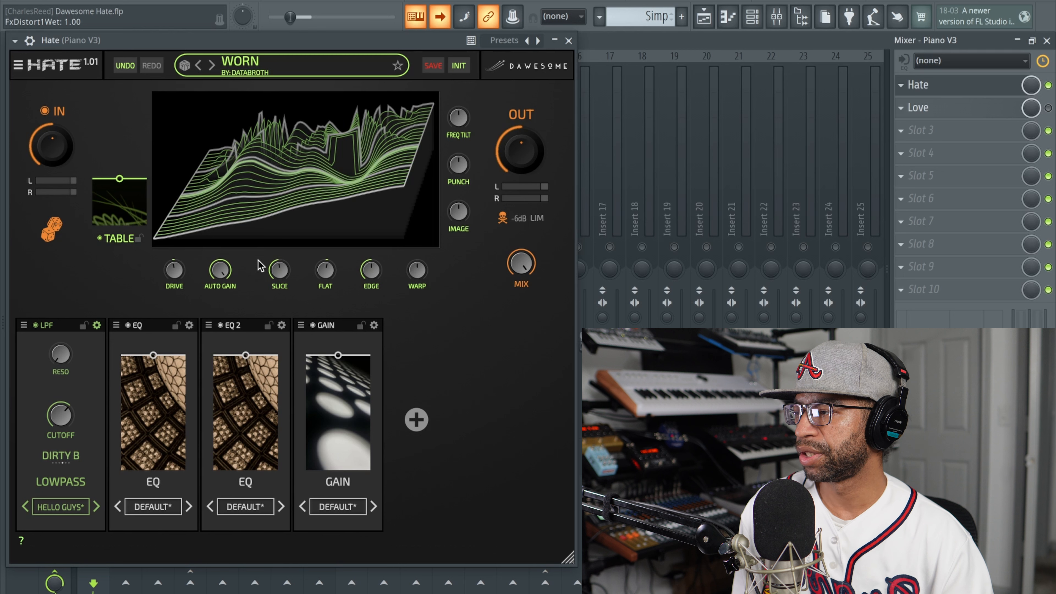
left_click(52, 231)
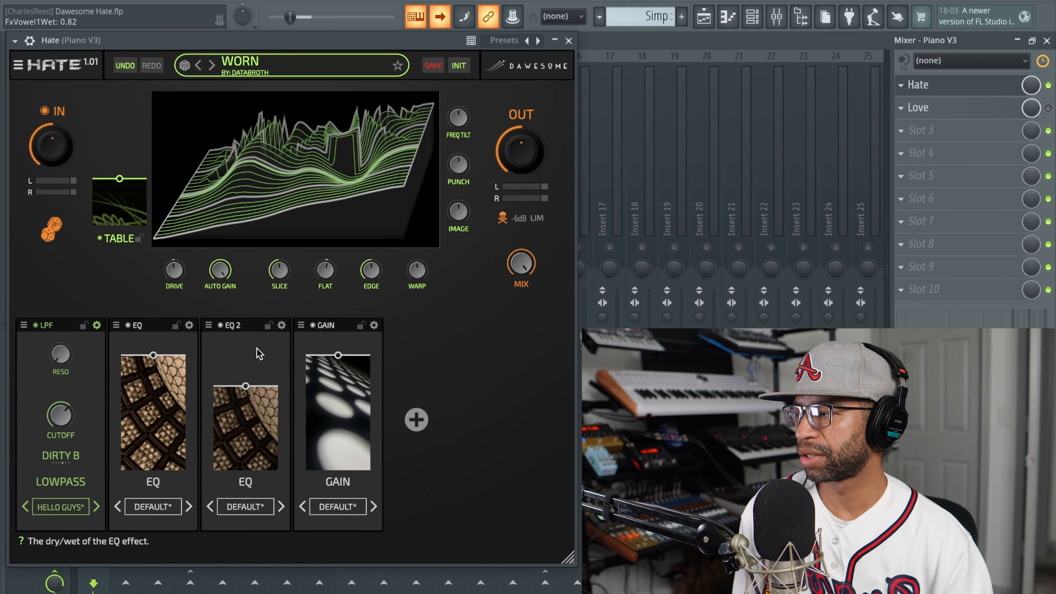
left_click(52, 230)
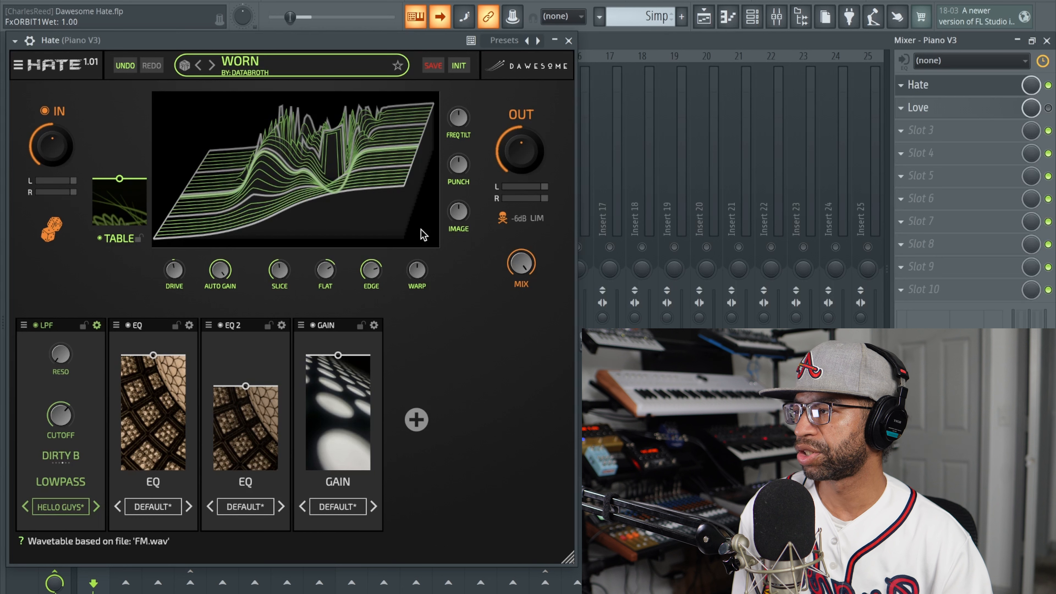
key("space")
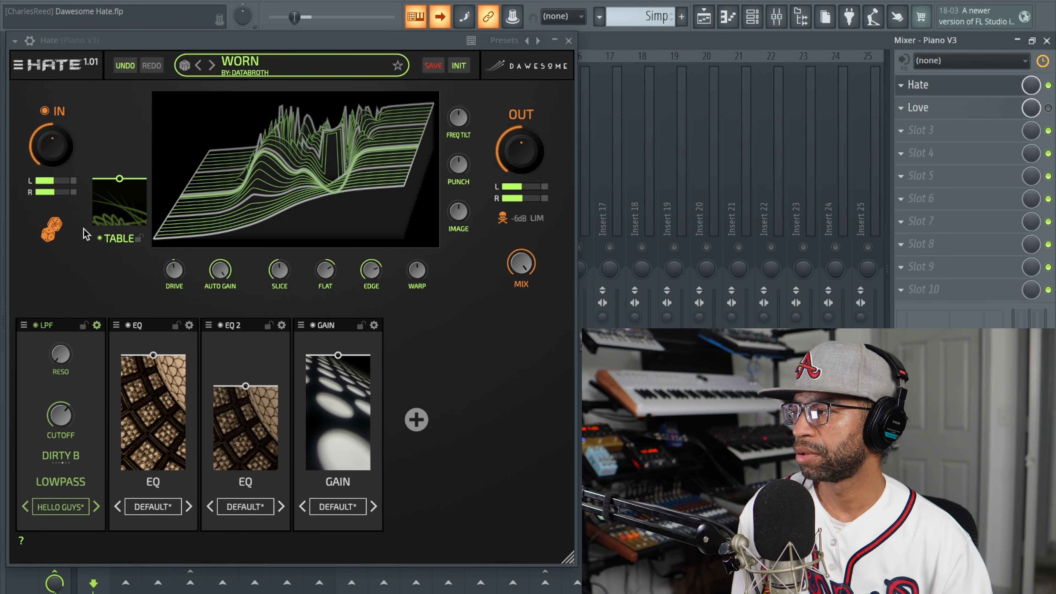
- Randomize the Worn preset twice more with the dice, listening to the piano, and stop playback
left_click(52, 234)
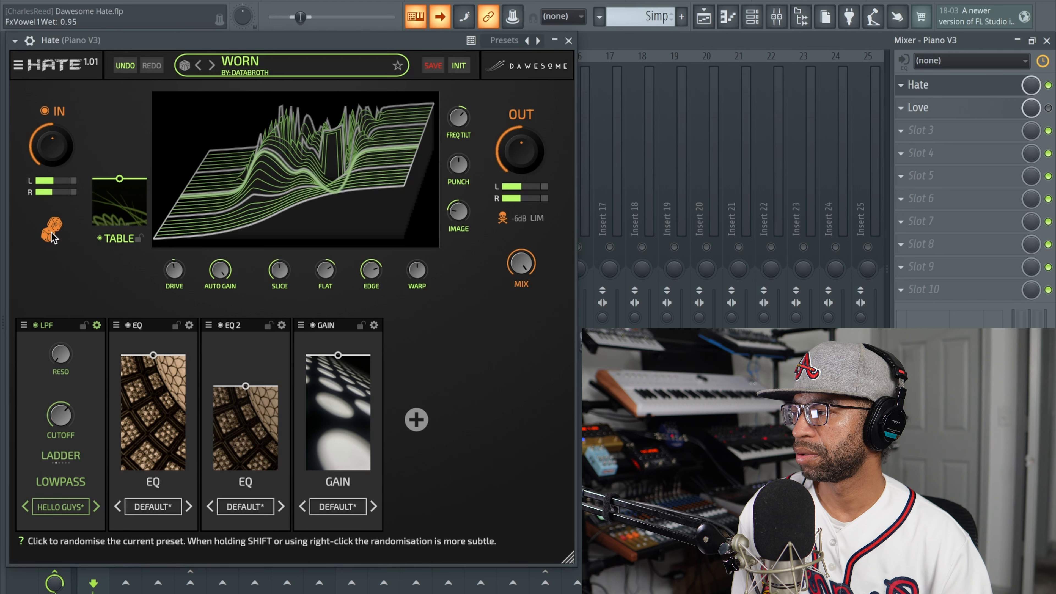
left_click(52, 235)
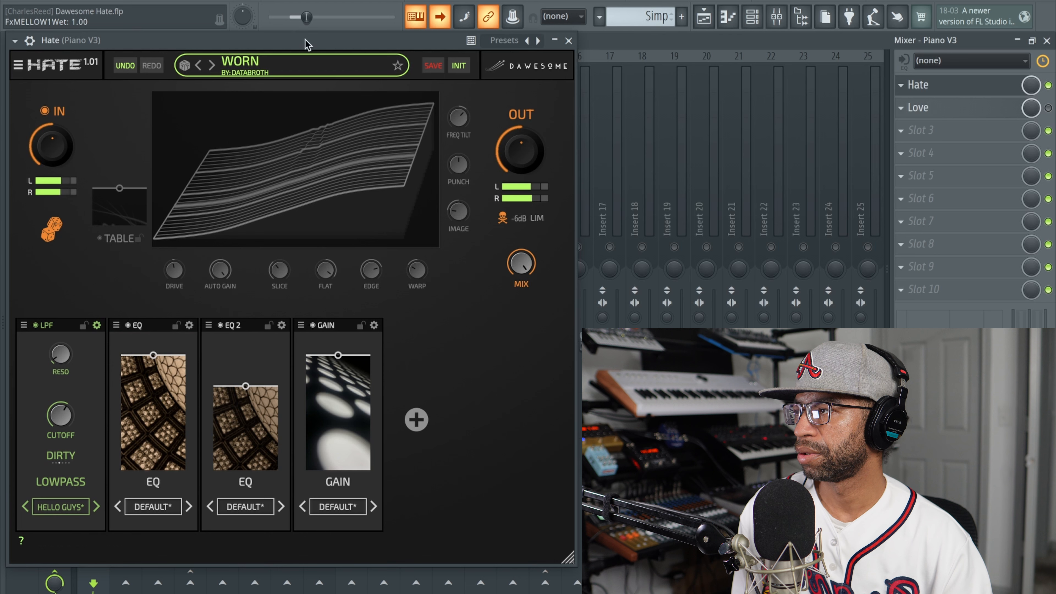
left_click(323, 1)
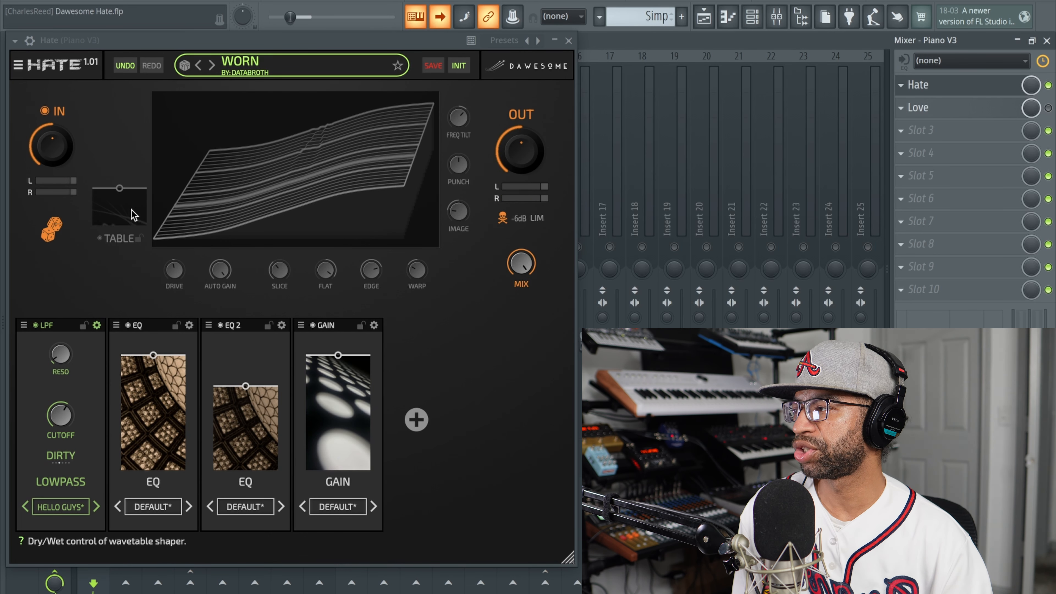
- Re-enable the wavetable shaper and sweep its dry/wet mix to 1.00 and back to about midway while the piano plays
left_click(100, 237)
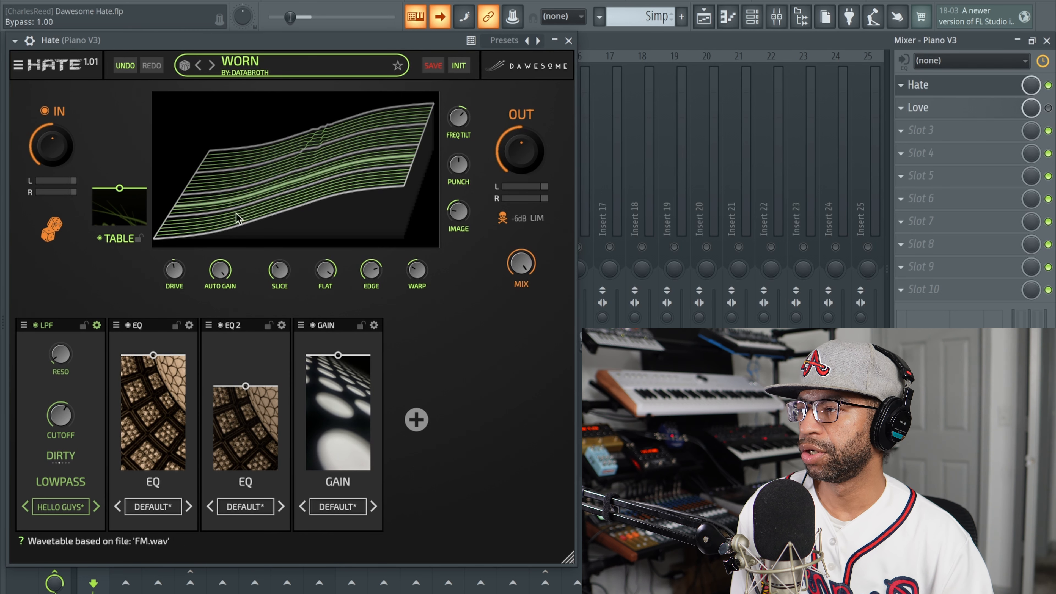
left_click_drag(135, 206, 143, 163)
left_click(300, 2)
left_click_drag(133, 191, 121, 112)
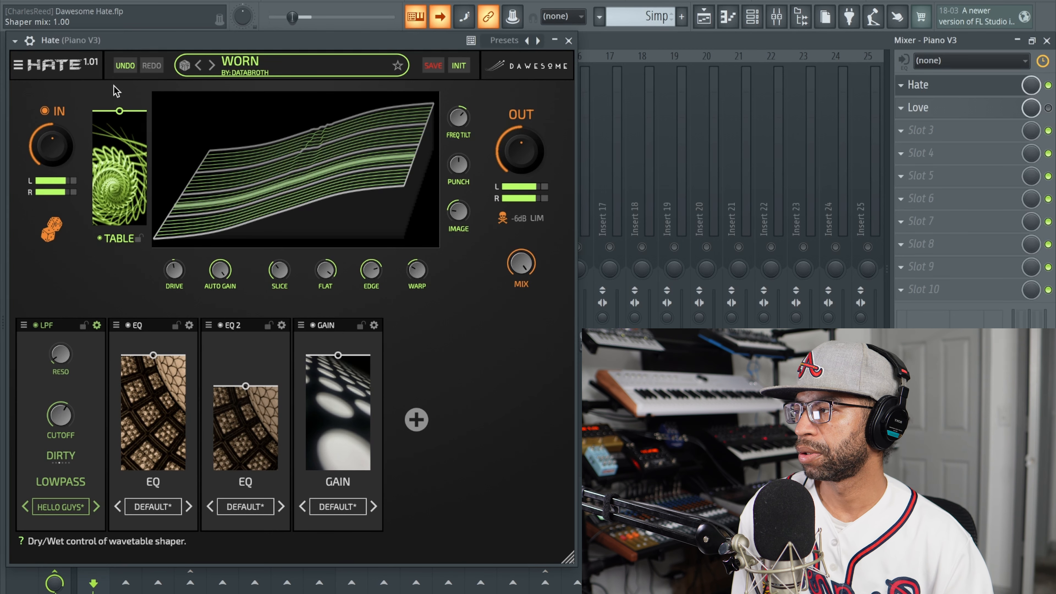
left_click_drag(120, 112, 118, 190)
left_click(313, 4)
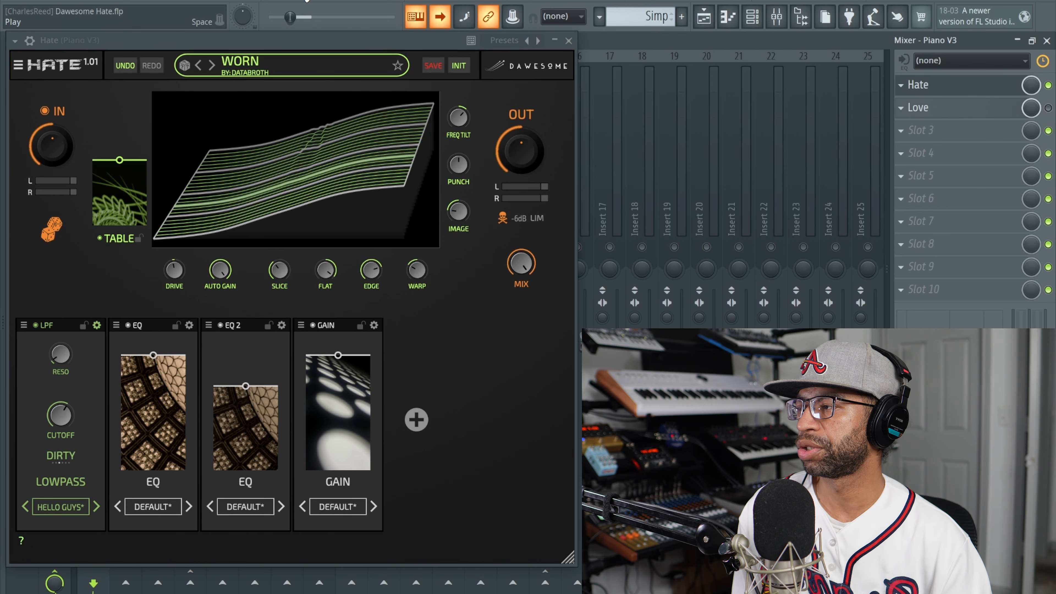
- Audition the piano with Drive at 1.00 and return Drive to 0.50
left_click(307, 1)
left_click_drag(174, 268, 173, 241)
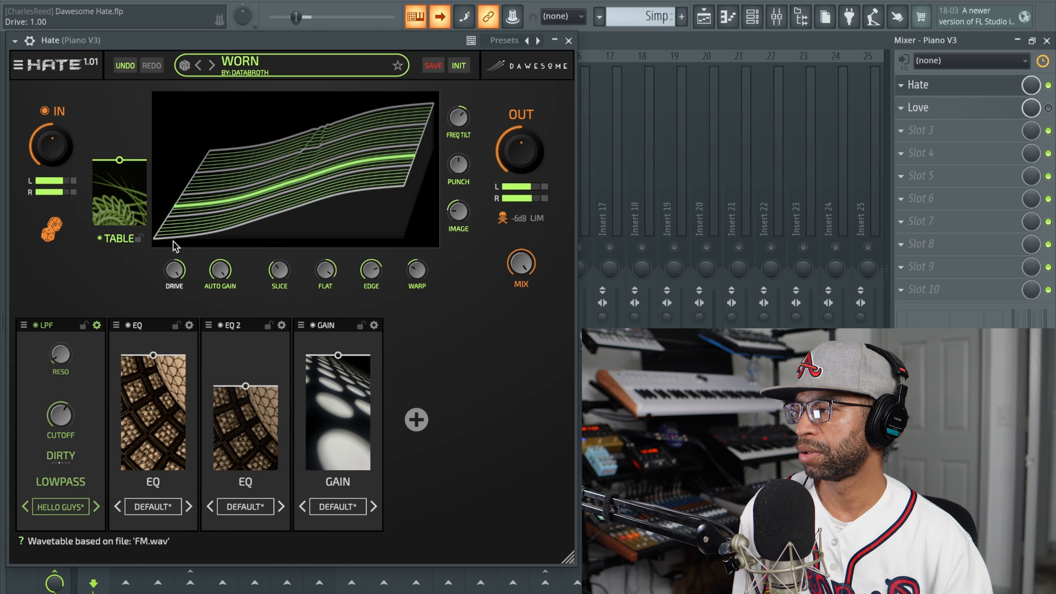
left_click(307, 0)
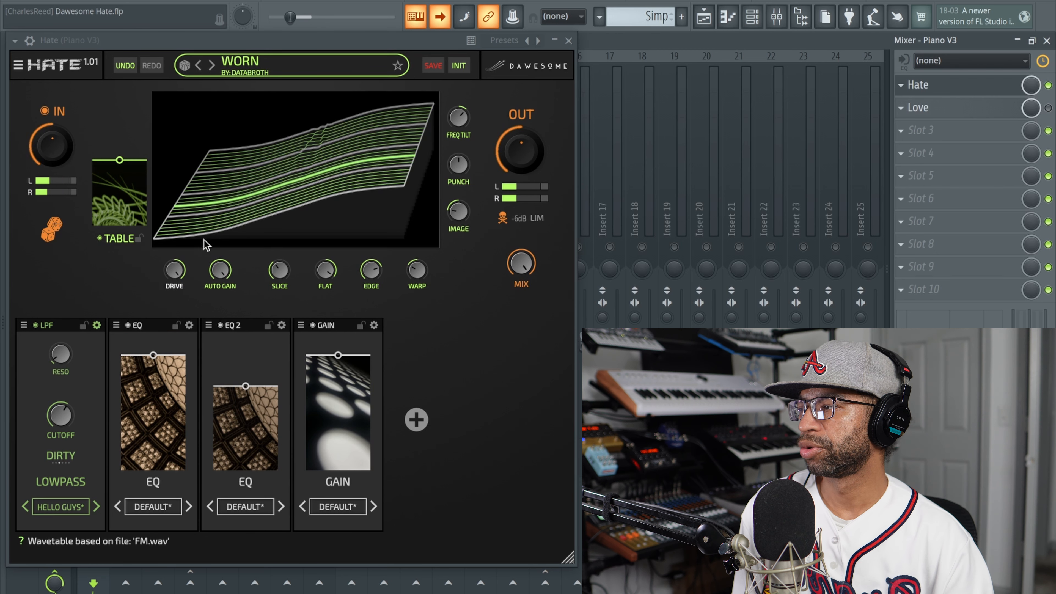
left_click_drag(177, 267, 150, 349)
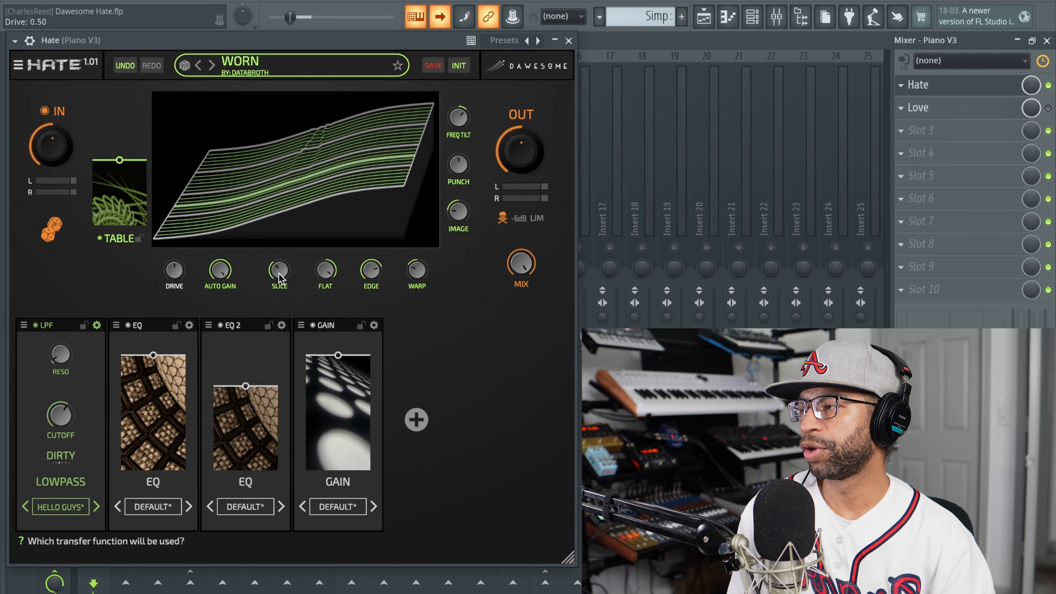
- Play the piano while sweeping Slice up to 0.77 and back down to a lower setting
key("space")
left_click_drag(279, 271, 281, 226)
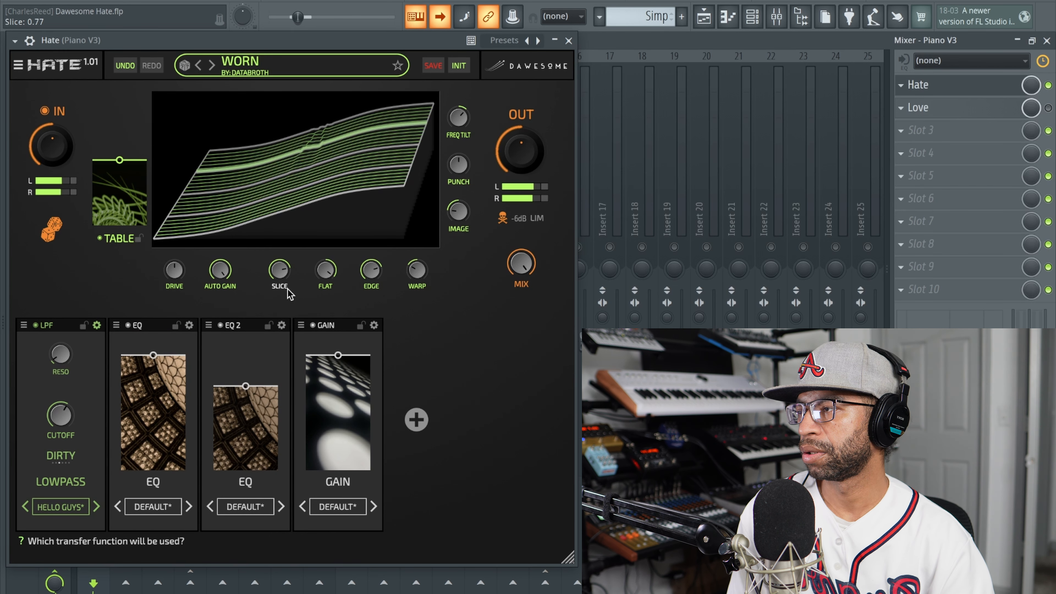
mouse_move(277, 273)
left_mouse_down()
mouse_move(270, 297)
mouse_move(278, 291)
left_mouse_up()
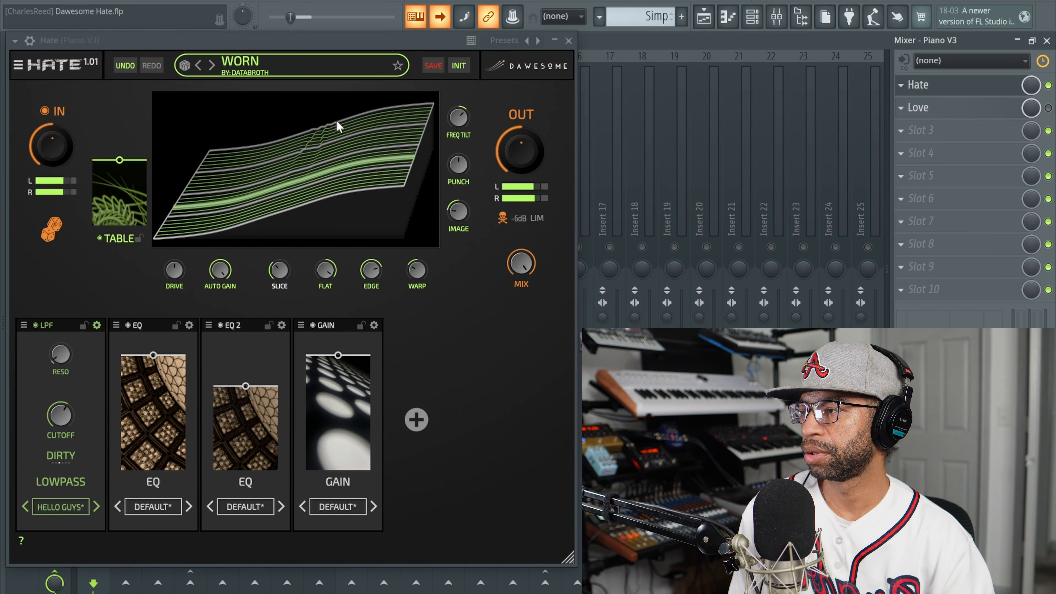
- Sweep Flat down to 0.23 and up past 0.60 while listening to the piano
left_click_drag(329, 269, 288, 360)
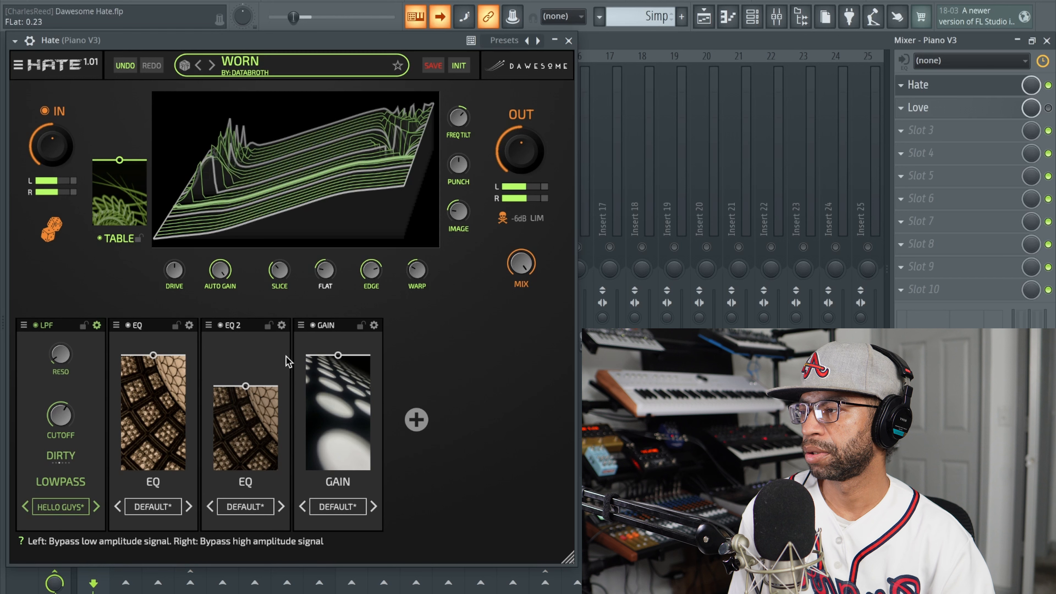
left_click_drag(322, 270, 332, 210)
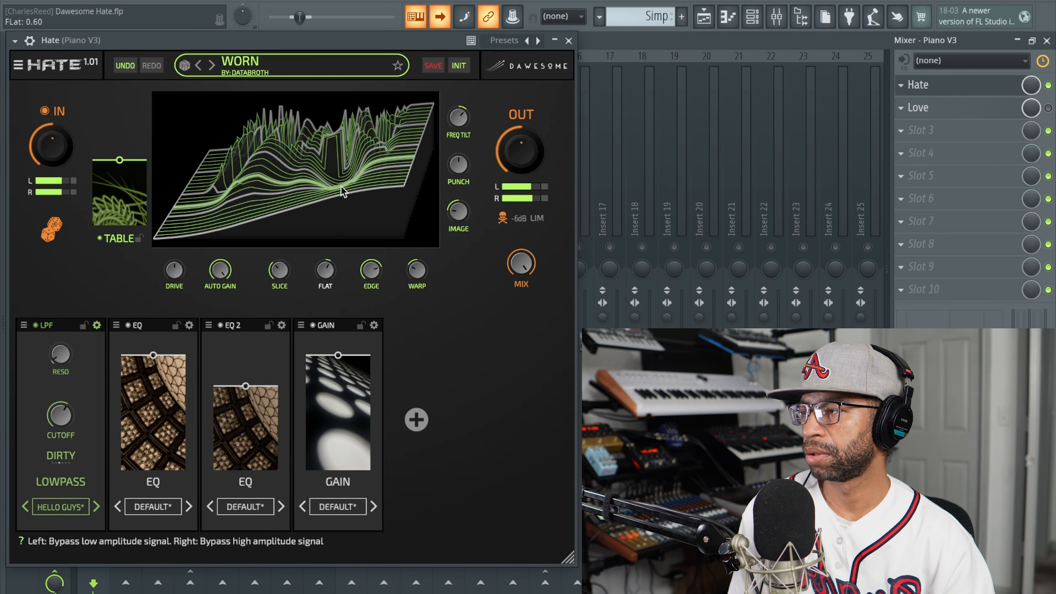
left_click_drag(326, 269, 332, 228)
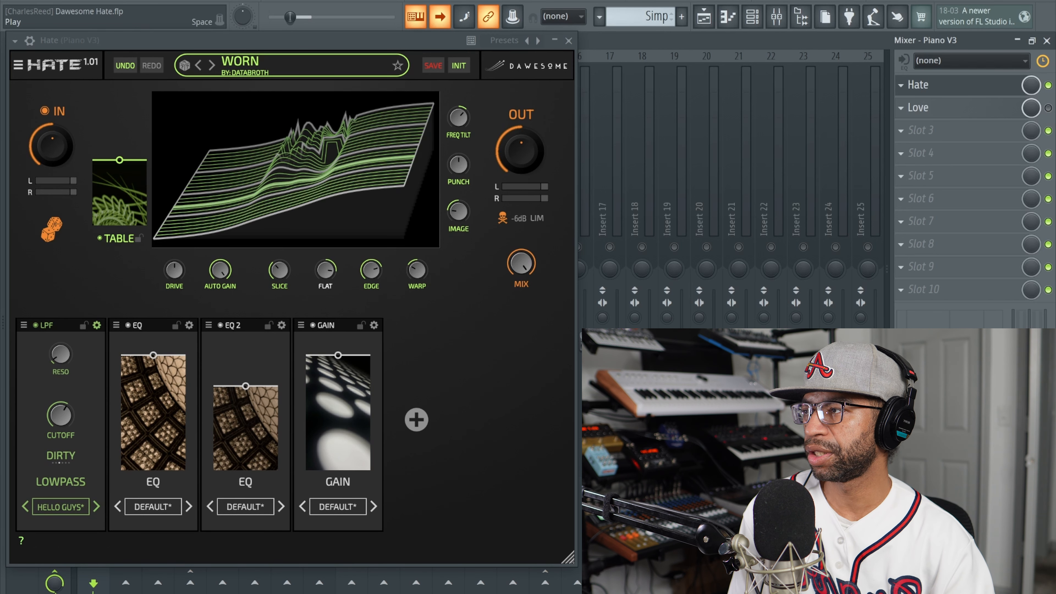
- Audition Edge at 0.00 and 1.00, settle it slightly below maximum and stop playback
left_click_drag(368, 267, 363, 385)
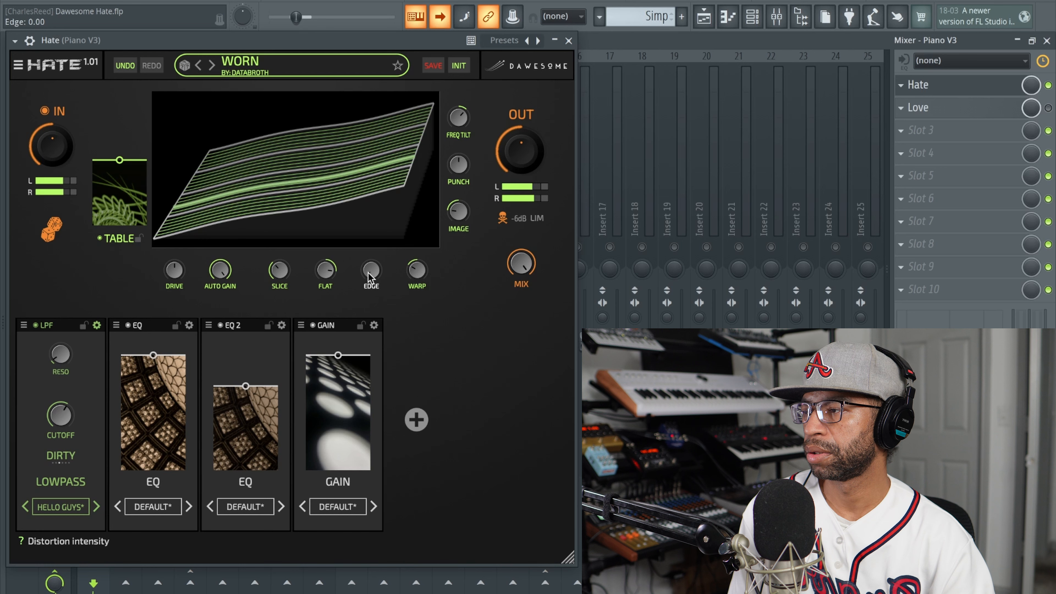
left_click_drag(367, 274, 397, 125)
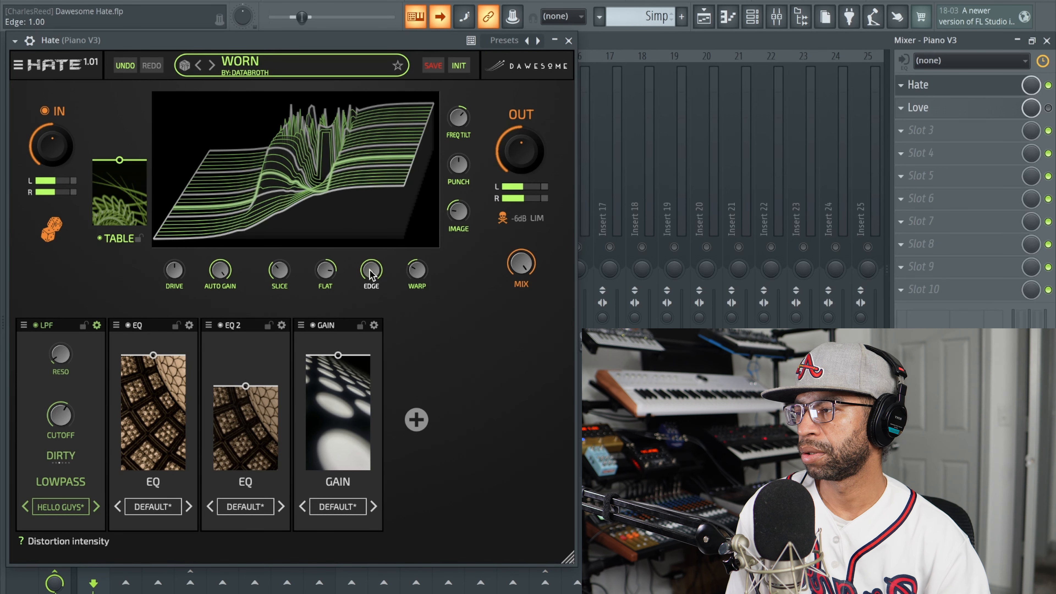
left_click_drag(371, 274, 369, 287)
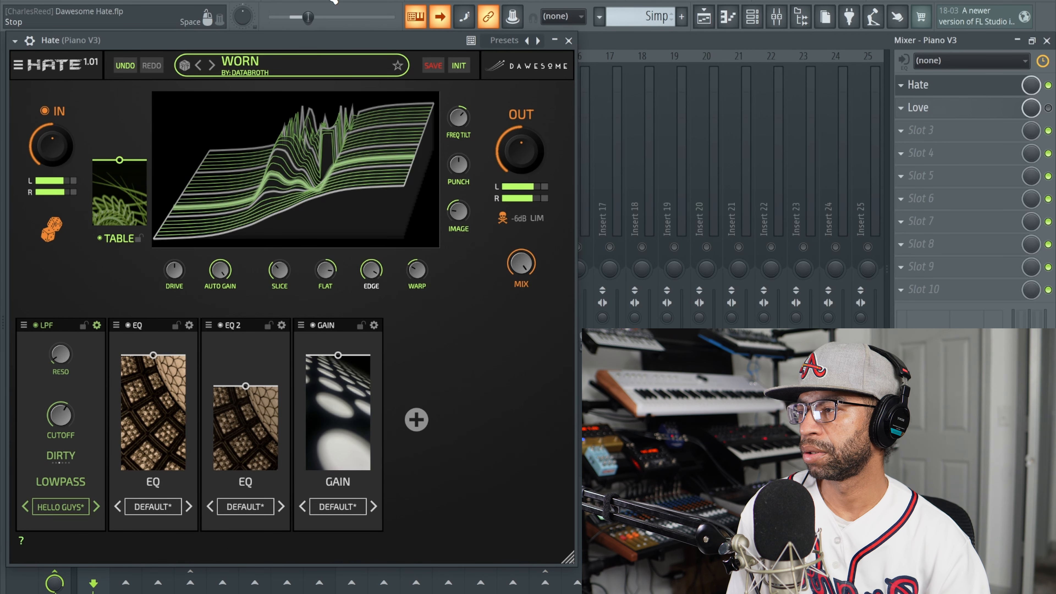
left_click(332, 2)
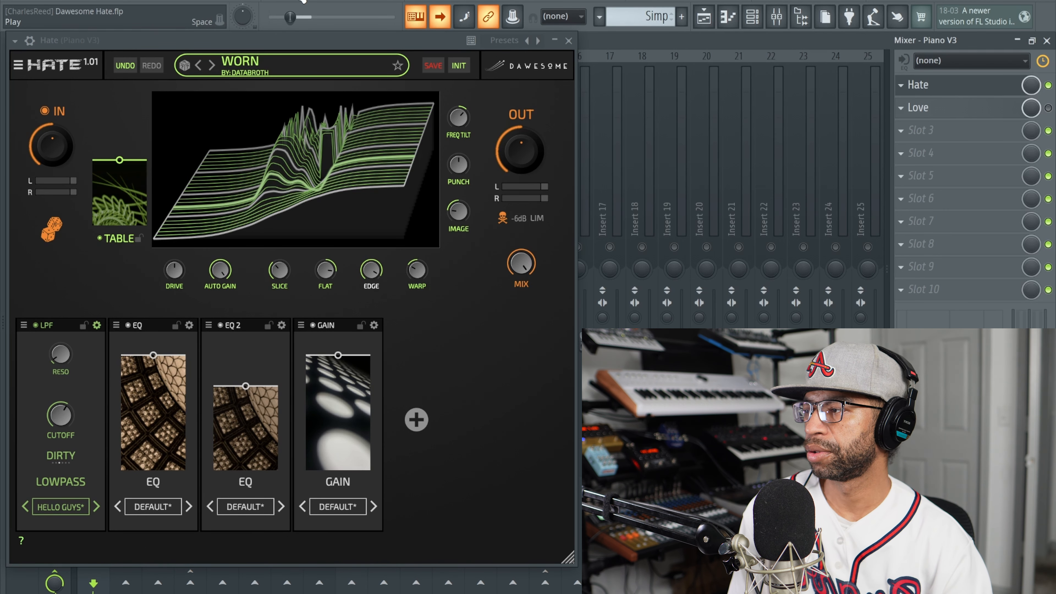
- Play the piano while raising Warp to 0.90 and beyond, and lower Edge slightly
left_click(301, 2)
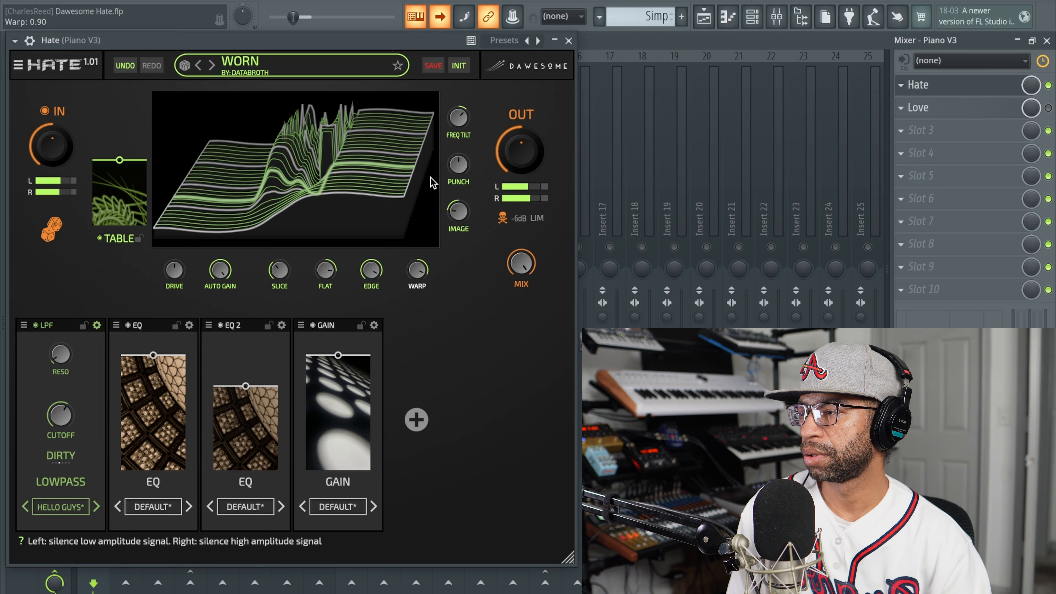
left_click_drag(377, 268, 373, 279)
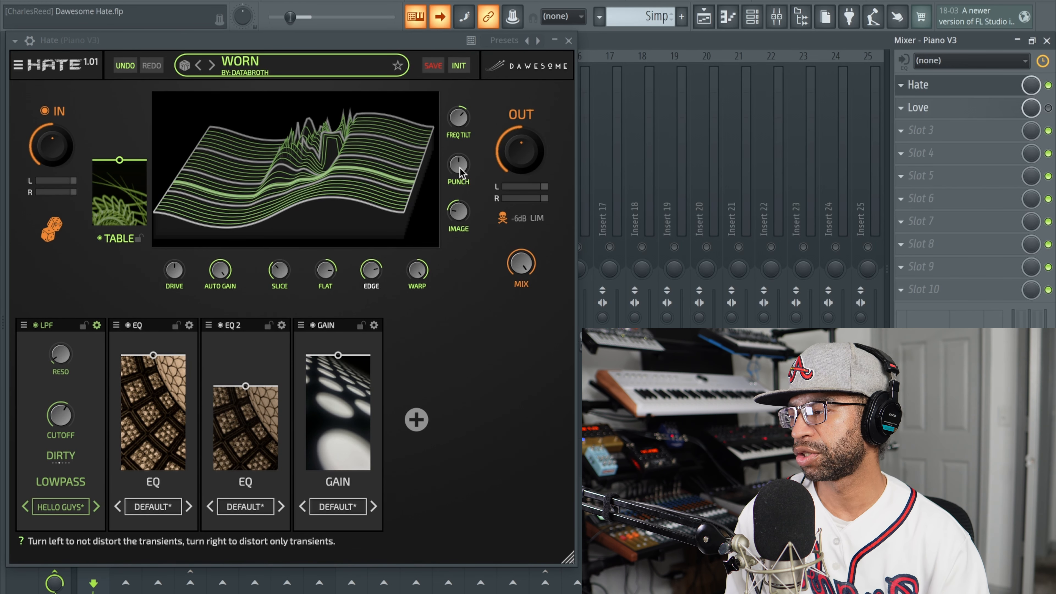
- Audition Image at 1.00 and 0.00 on the piano, set it to 0.49 and stop playback
key("space")
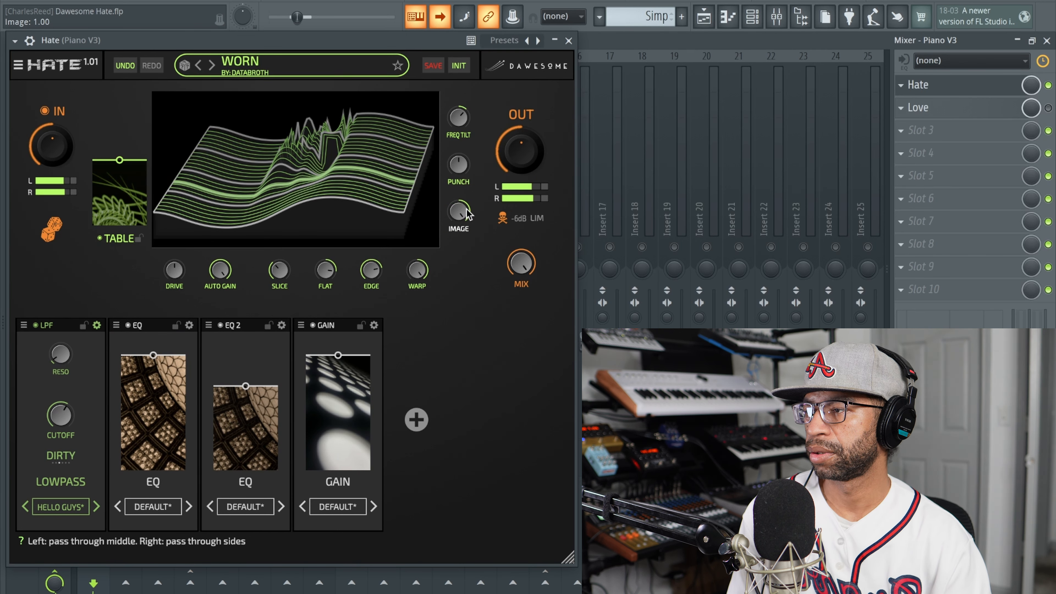
left_click_drag(463, 215, 431, 329)
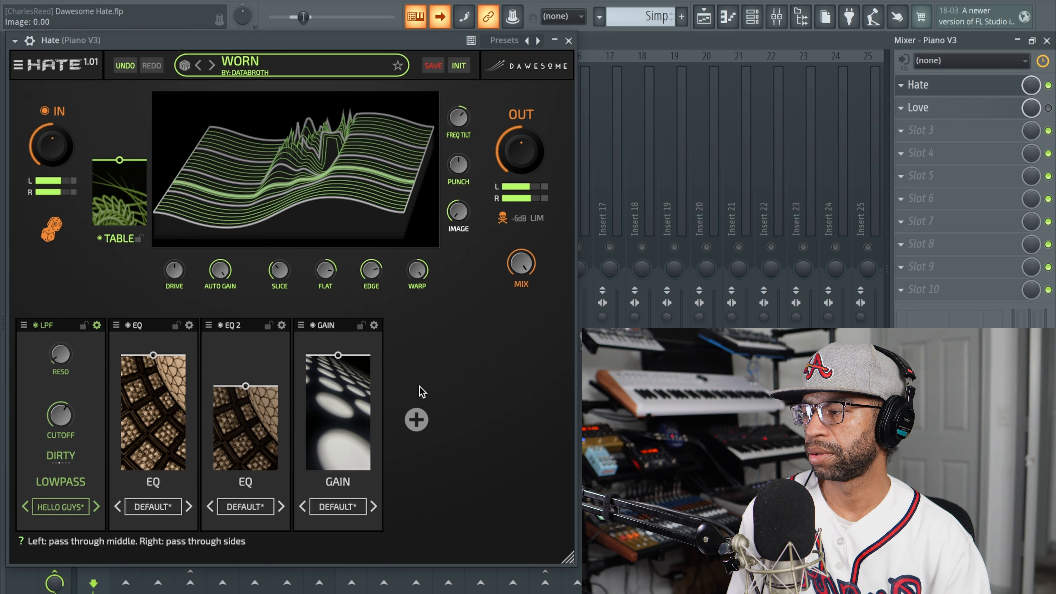
left_click_drag(421, 390, 438, 318)
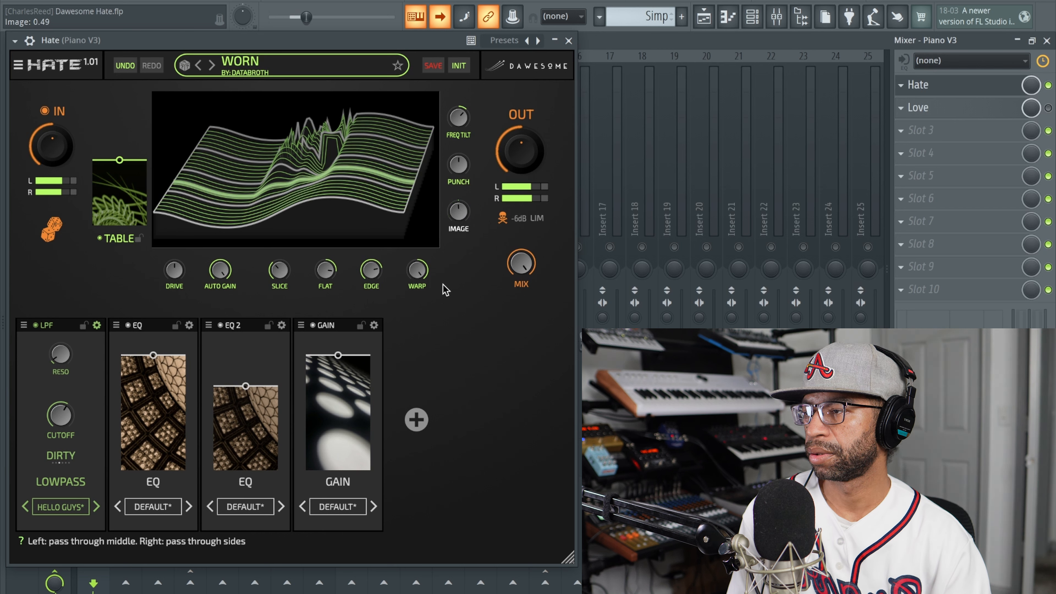
left_click(333, 4)
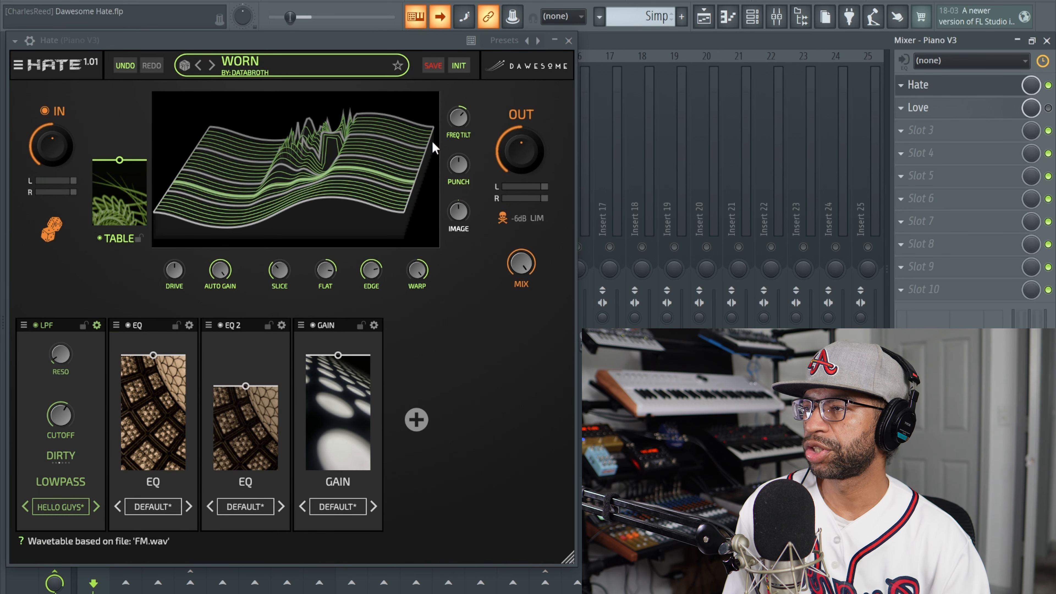
- Close the piano's Hate plugin and open Hate on the Jura mixer track, moving its window fully into view
left_click(569, 41)
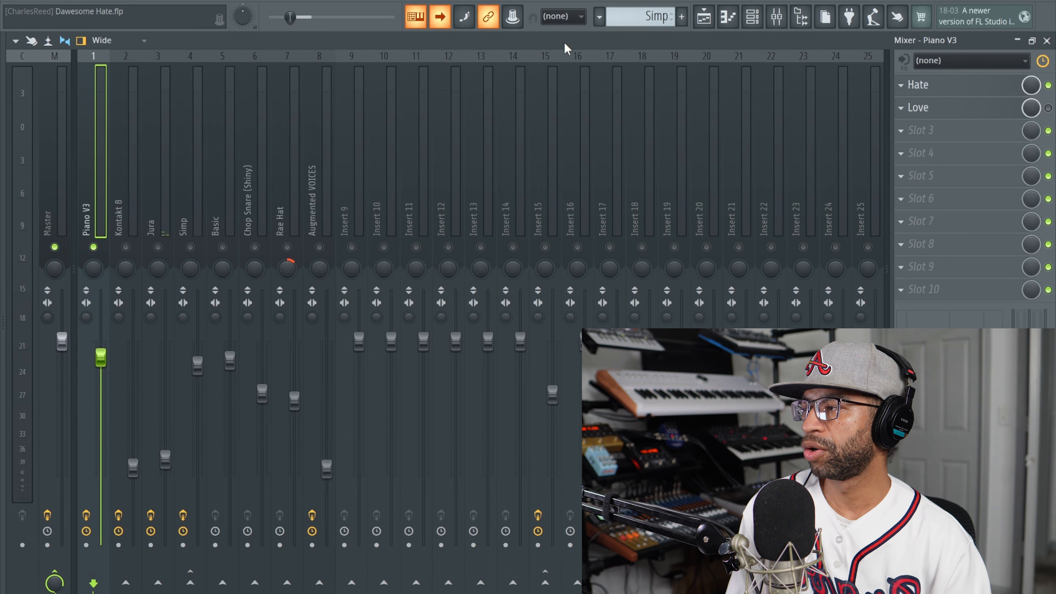
left_click(161, 217)
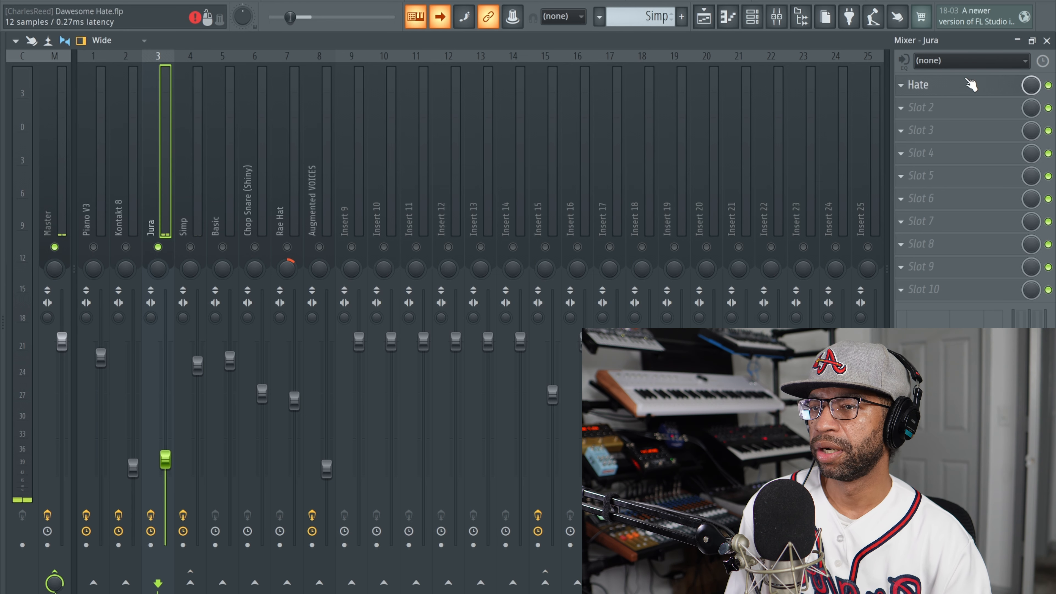
left_click(961, 89)
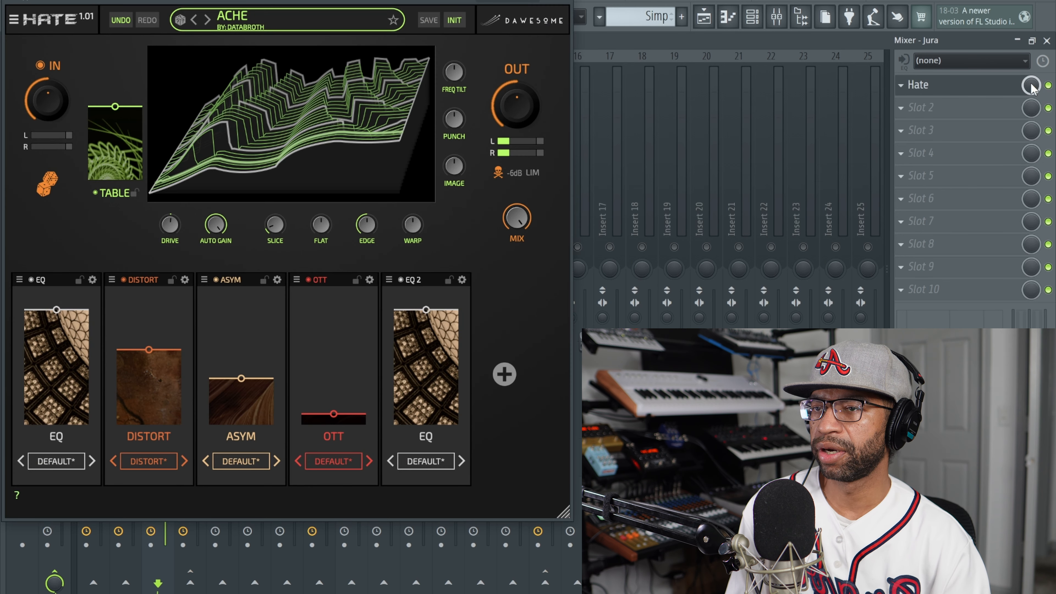
left_click_drag(243, 1, 232, 40)
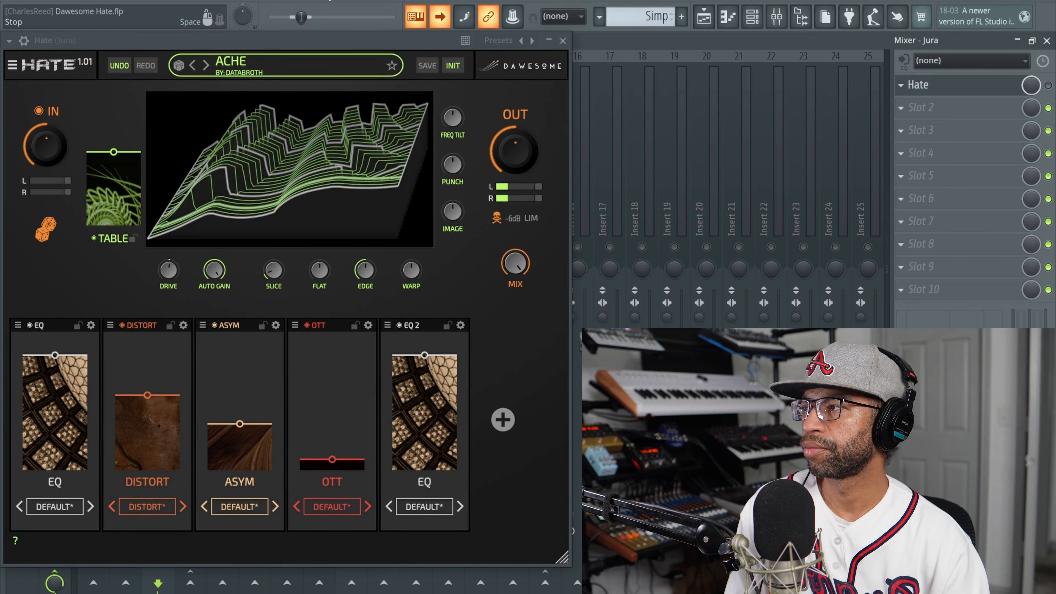
- Compare the Jura track with Hate bypassed and enabled on the Ache preset, leave it enabled and stop playback
left_click(1047, 85)
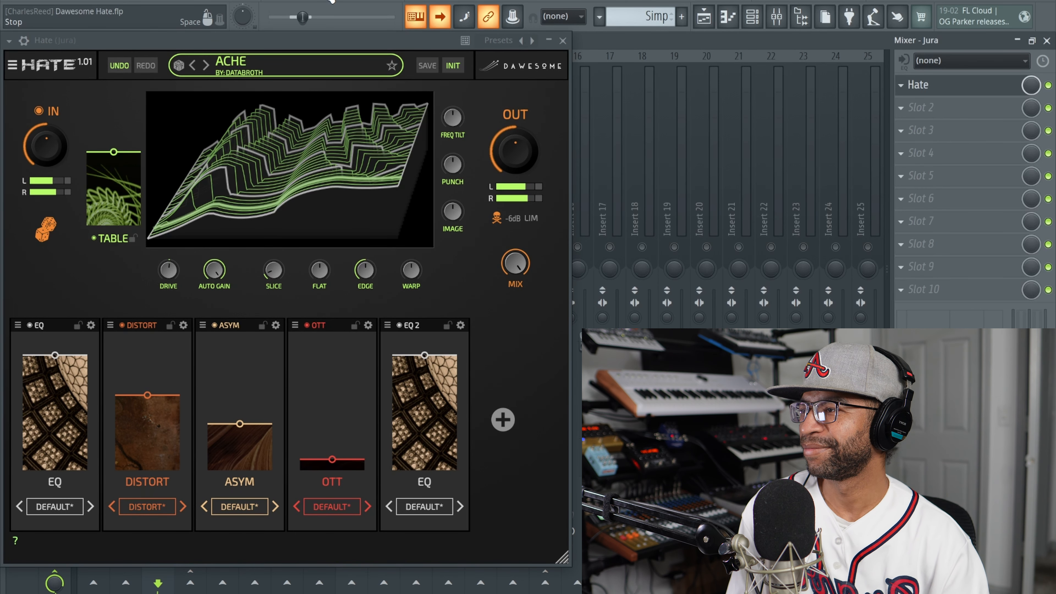
left_click(332, 2)
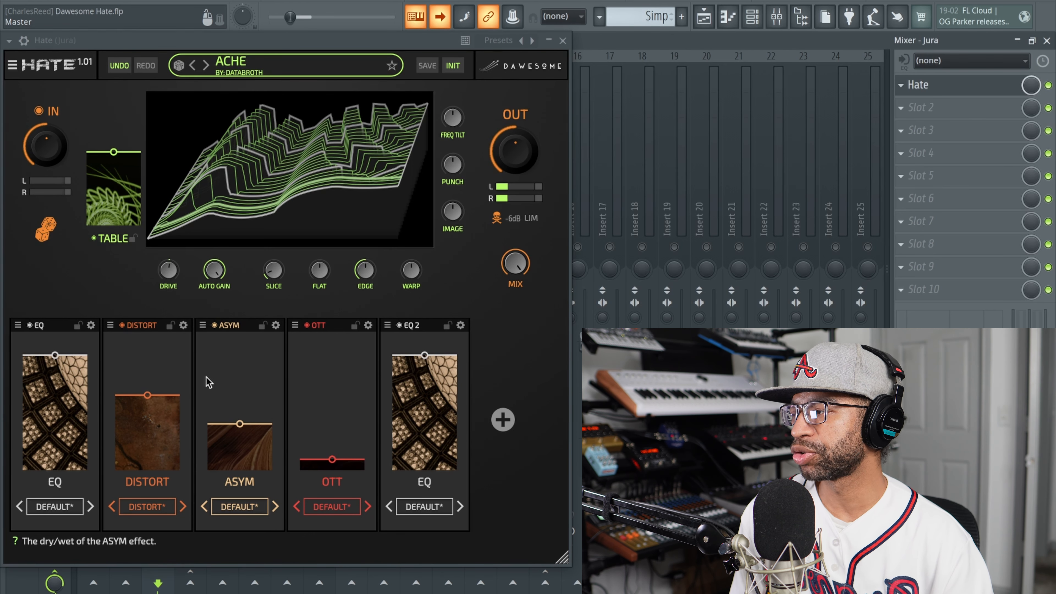
- Move the first EQ module after Distort and add an Atari Punk module at the end of the effect chain
left_click_drag(28, 349, 134, 349)
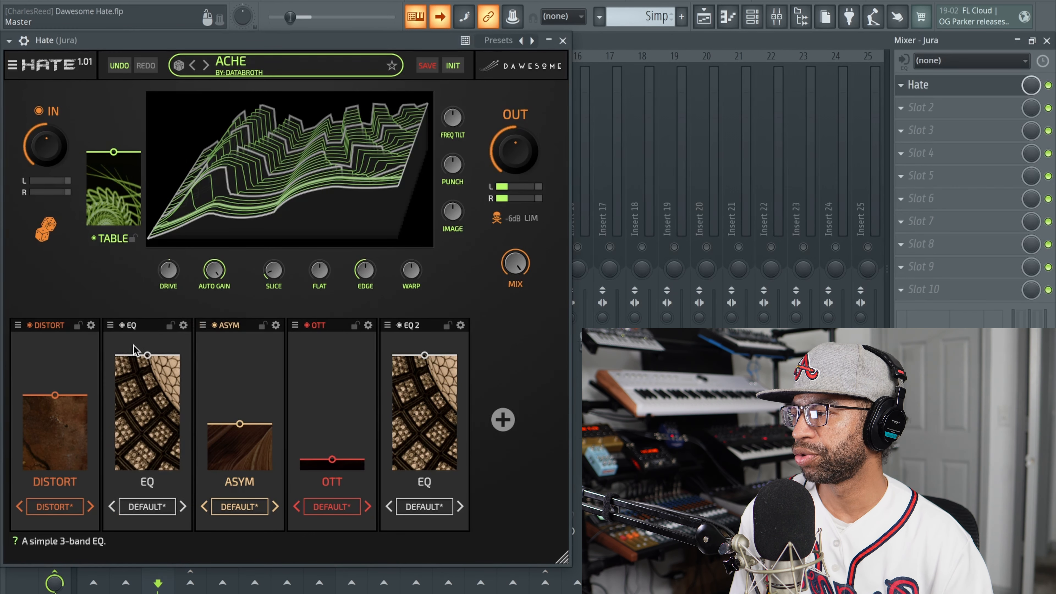
left_click(502, 418)
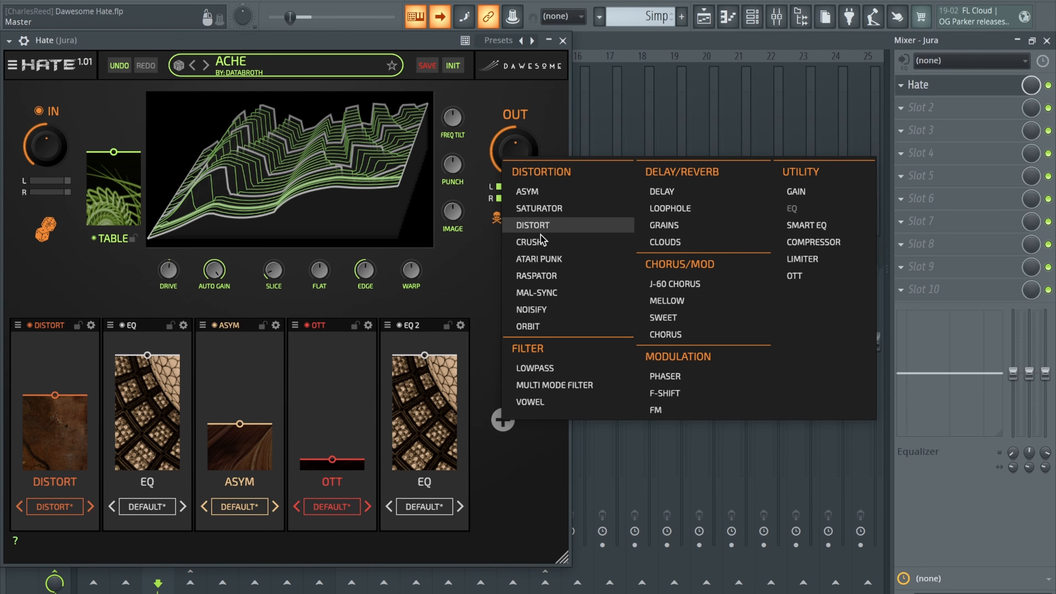
left_click(543, 259)
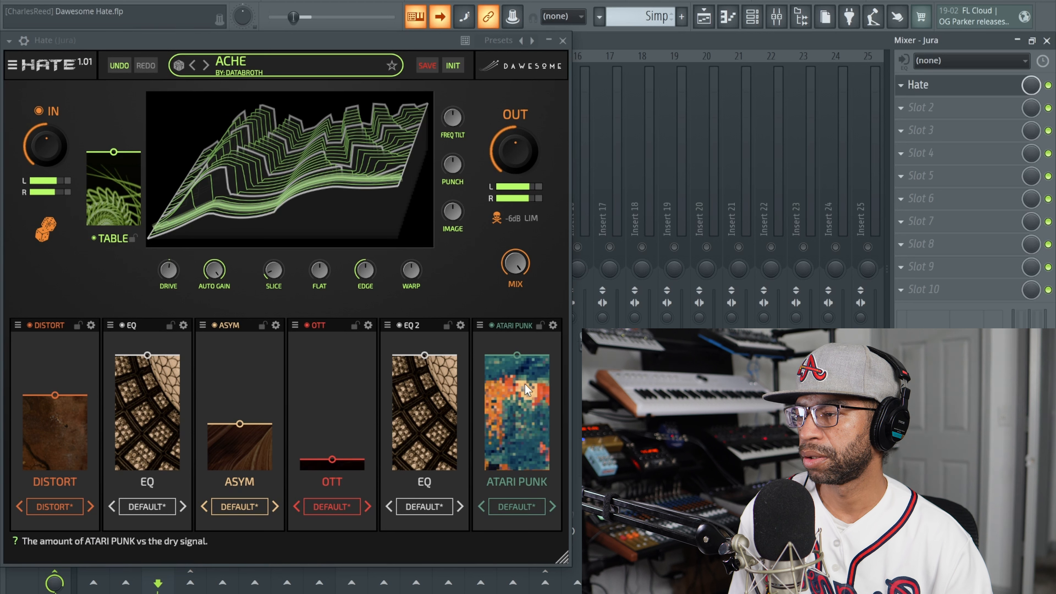
- Load the Invader factory preset in the Atari Punk module and audition it on the Jura track
left_click(516, 506)
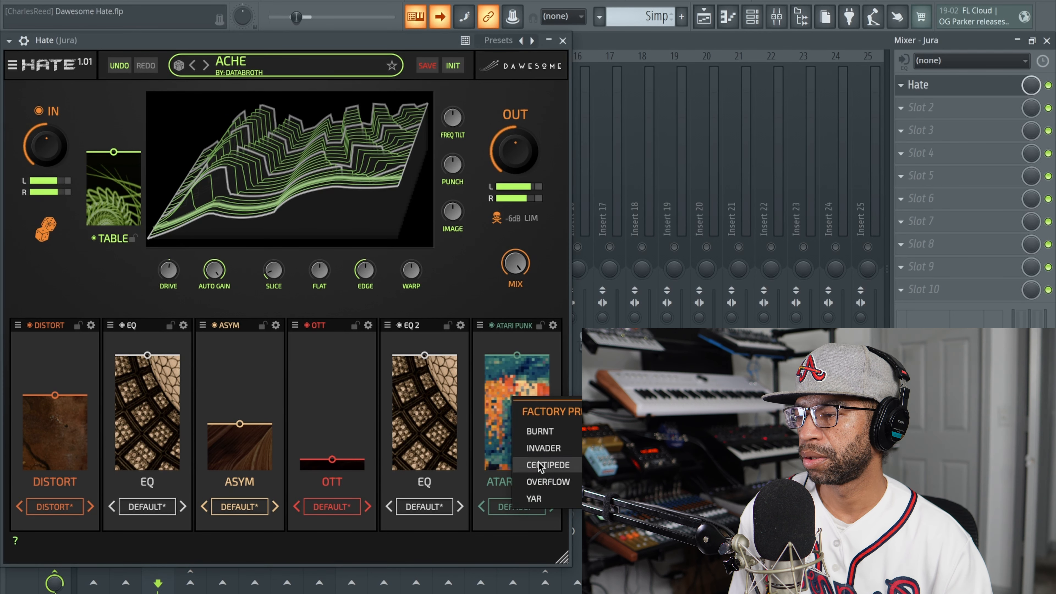
left_click(542, 448)
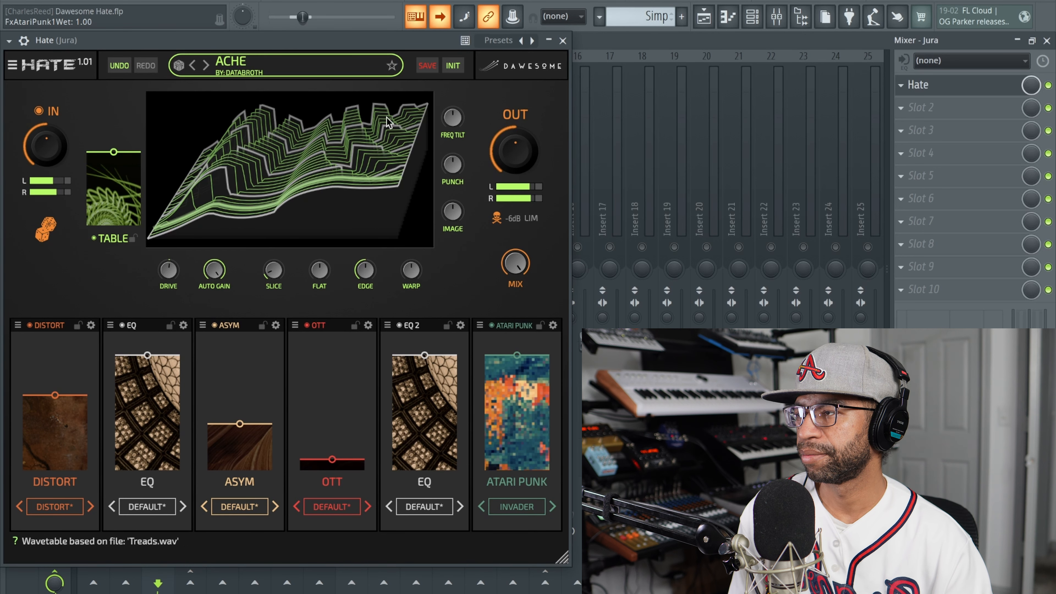
- Switch off the Distort, both EQ, Asym and OTT modules on the Jura track and audition Atari Punk
left_click(319, 2)
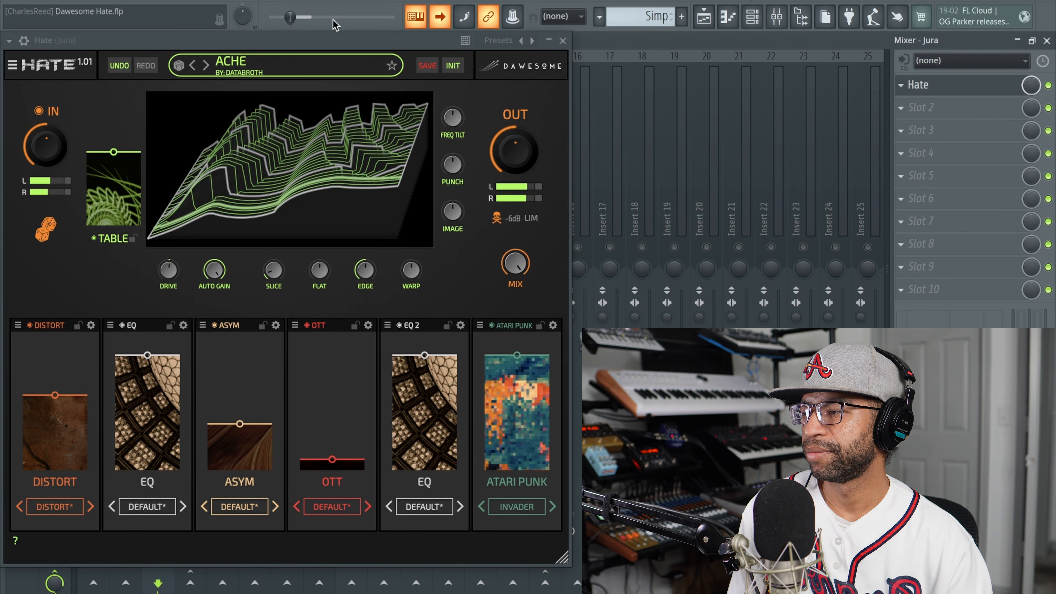
left_click(30, 326)
left_click(122, 325)
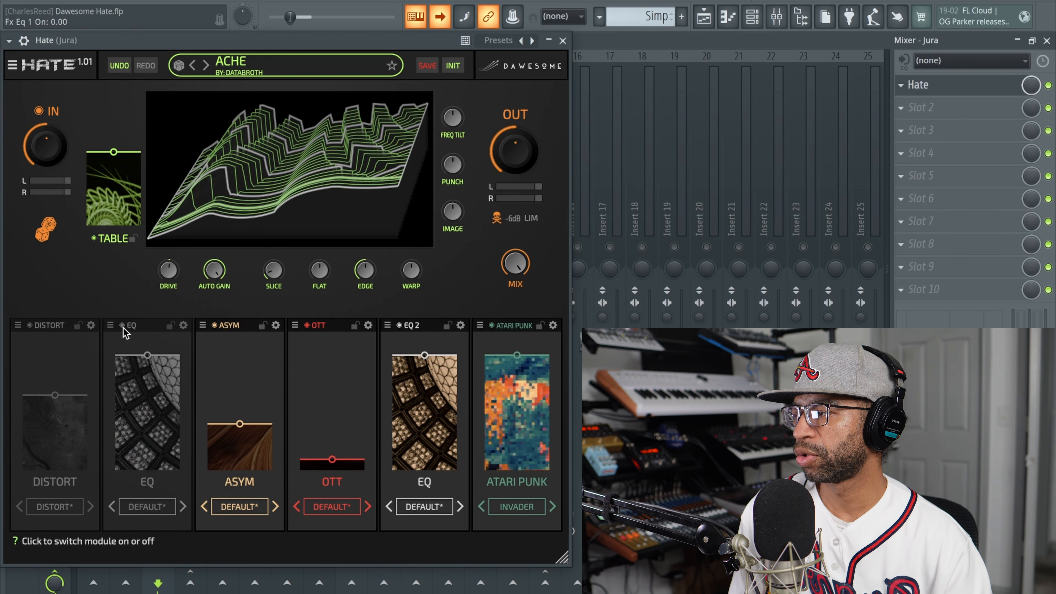
left_click(214, 325)
left_click(307, 324)
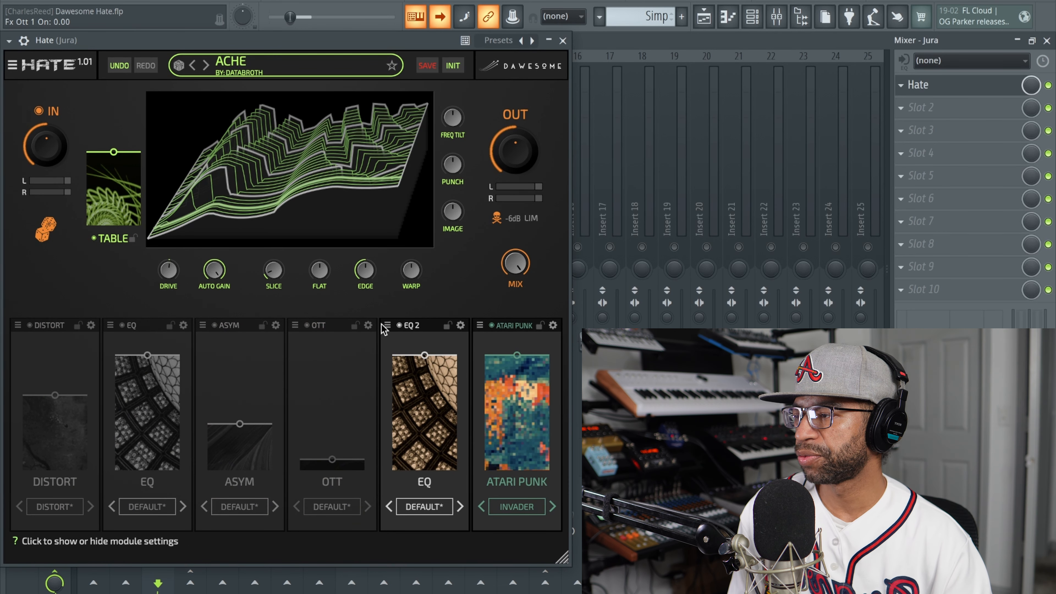
left_click(399, 325)
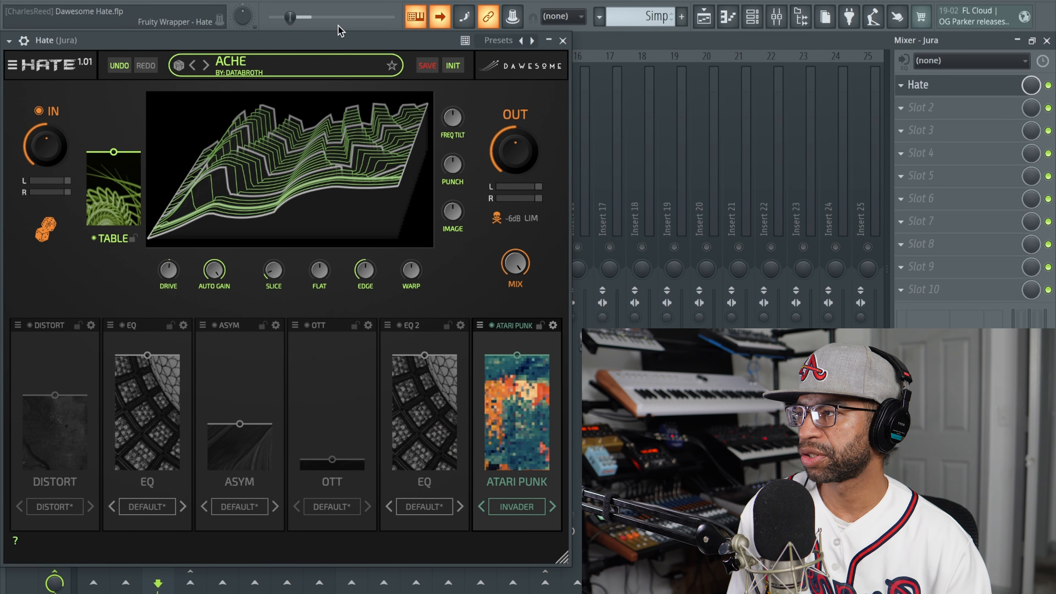
left_click(301, 1)
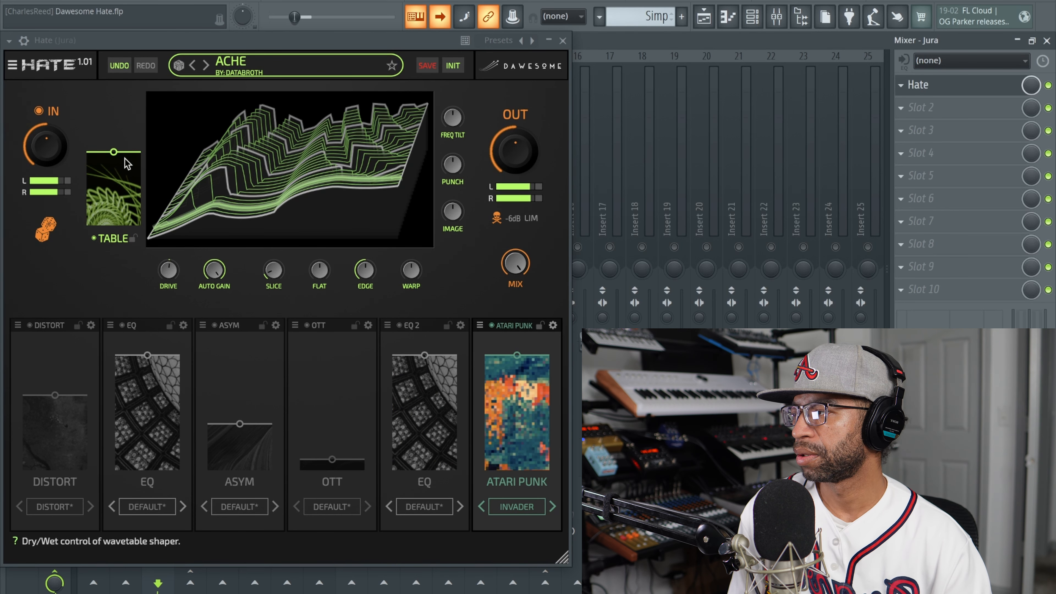
- Lower the wavetable shaper's dry/wet to zero, then sweep the Atari Punk wet amount down to 0.00 and back up to 0.52 during playback
left_click_drag(114, 151, 66, 349)
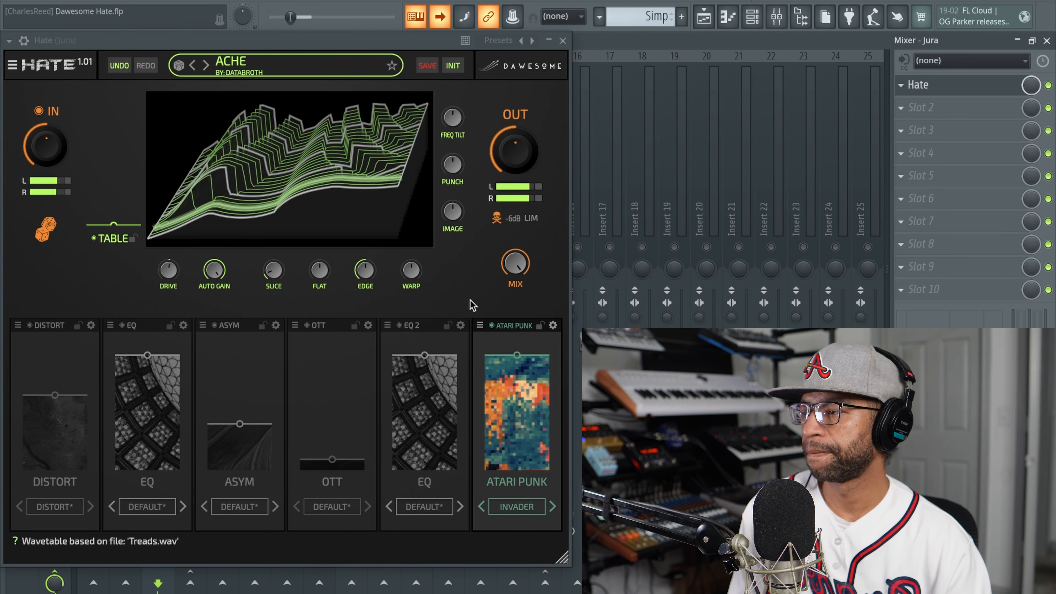
left_click_drag(517, 355, 516, 469)
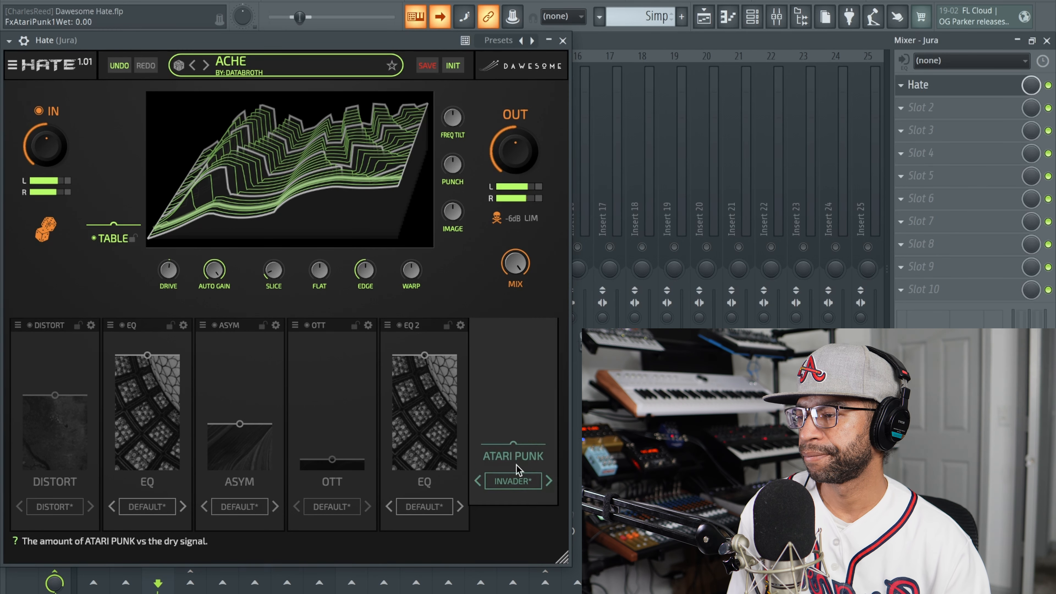
left_click_drag(515, 457, 518, 370)
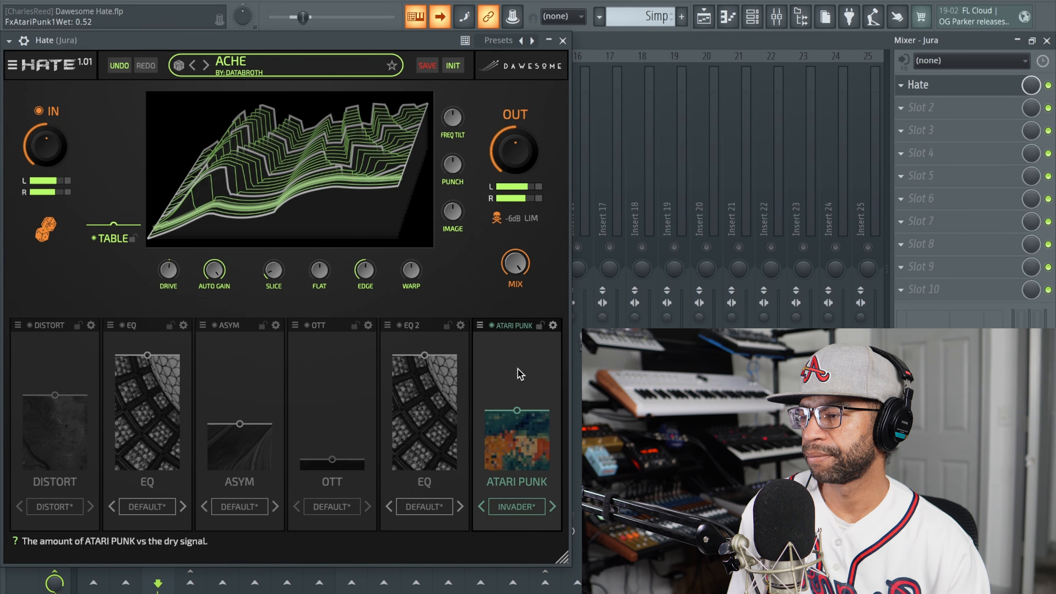
left_click(321, 1)
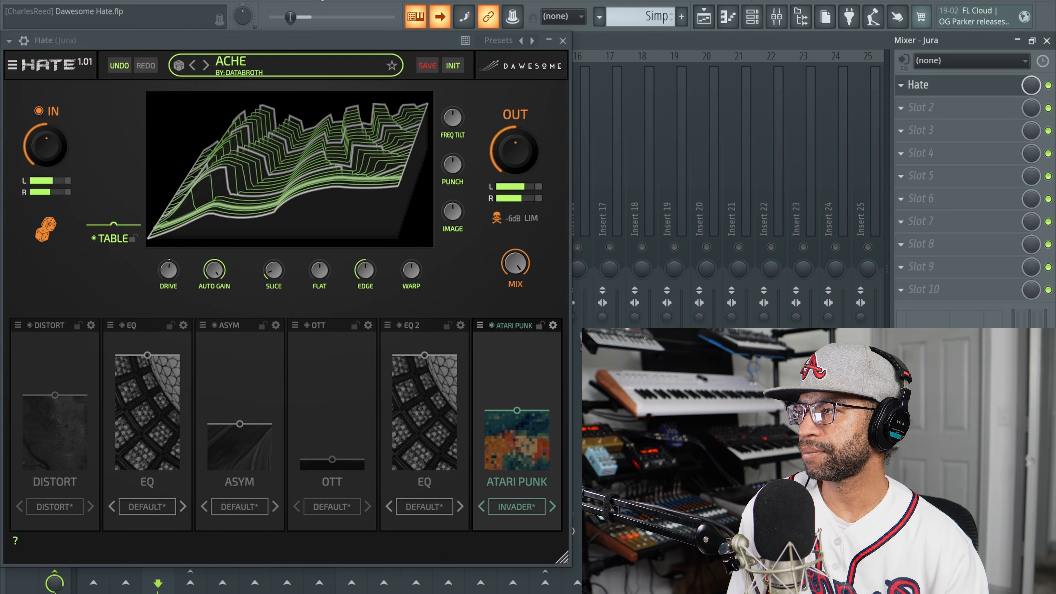
- Close the Jura track's Hate window, then select and unmute the Kontakt 8 mixer track
left_click(239, 70)
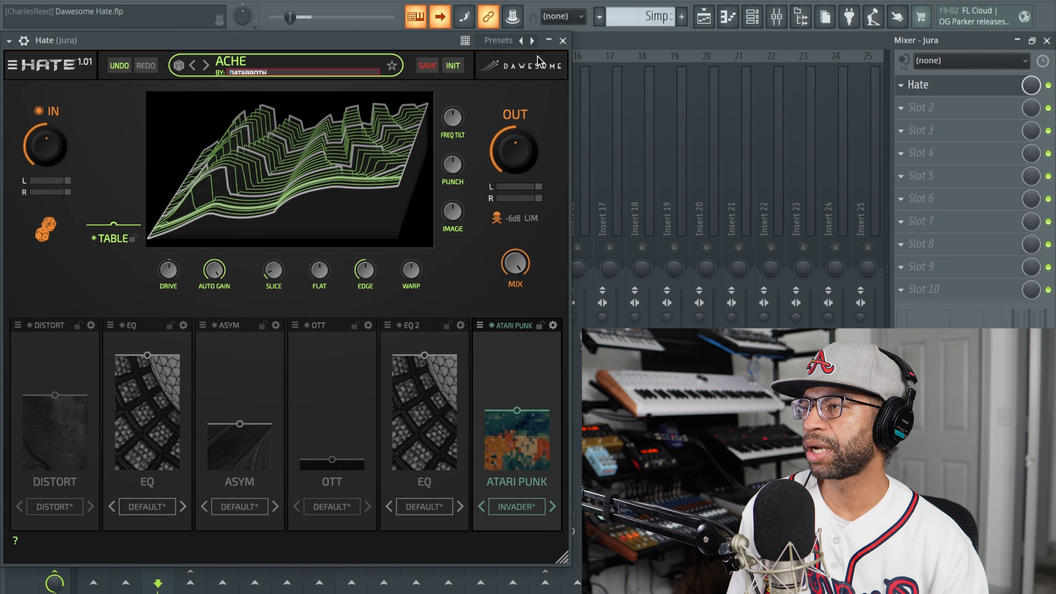
left_click(564, 44)
left_click(125, 249)
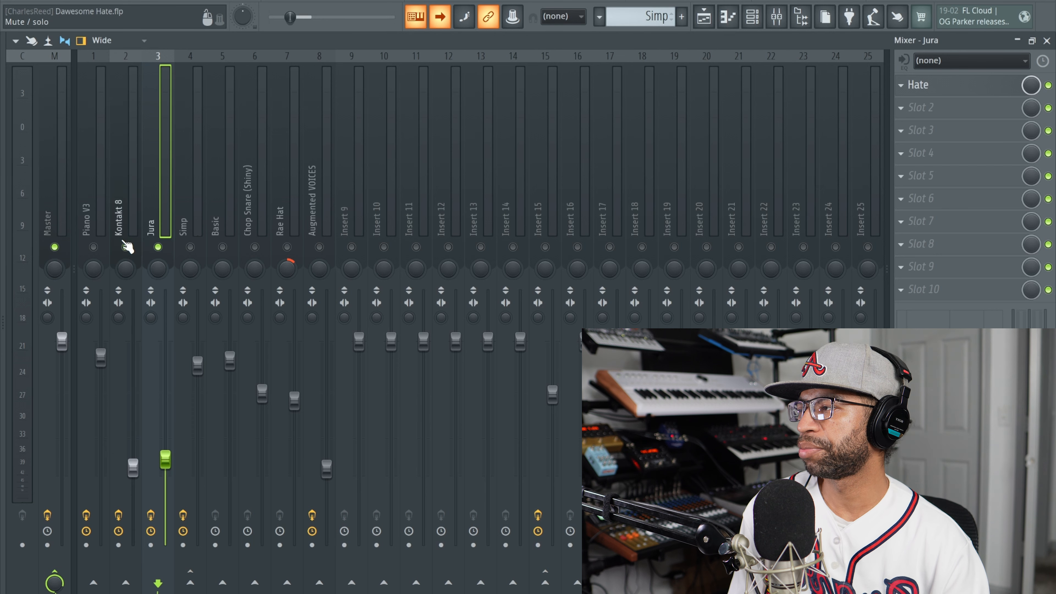
right_click(125, 244)
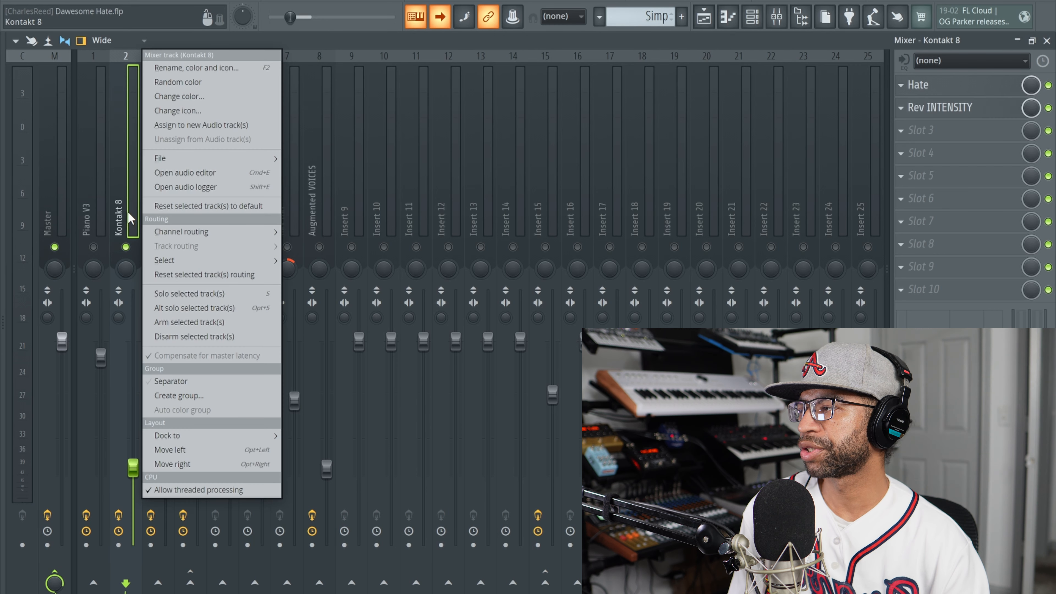
- Set the playlist's time selection to the first eight bars covering the Kontakt 8 clip, then return to the mixer
left_click(702, 20)
left_click(702, 20)
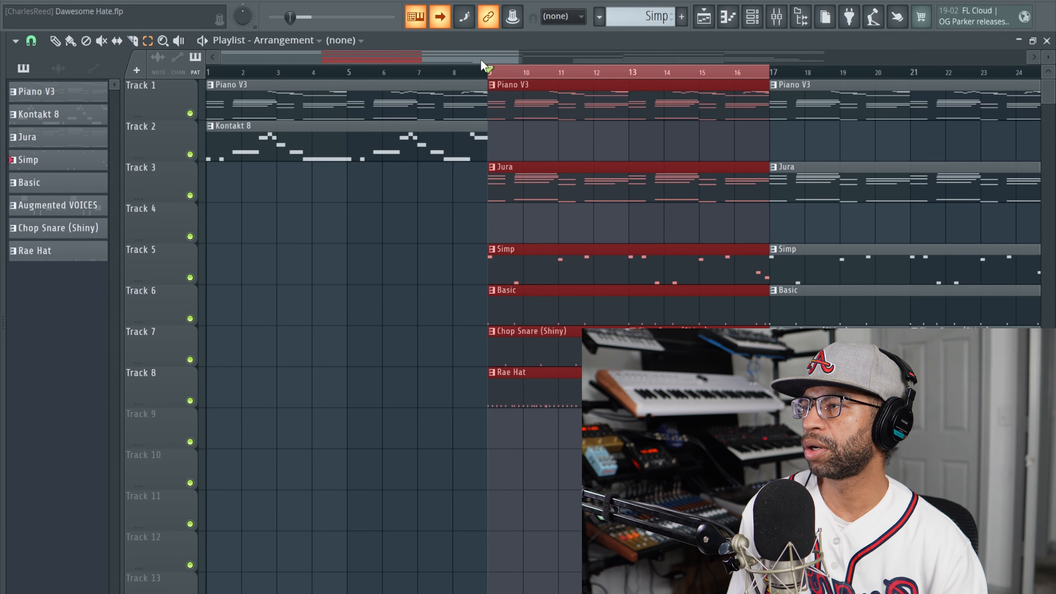
left_click(333, 95)
left_click_drag(214, 77, 466, 80)
left_click(751, 17)
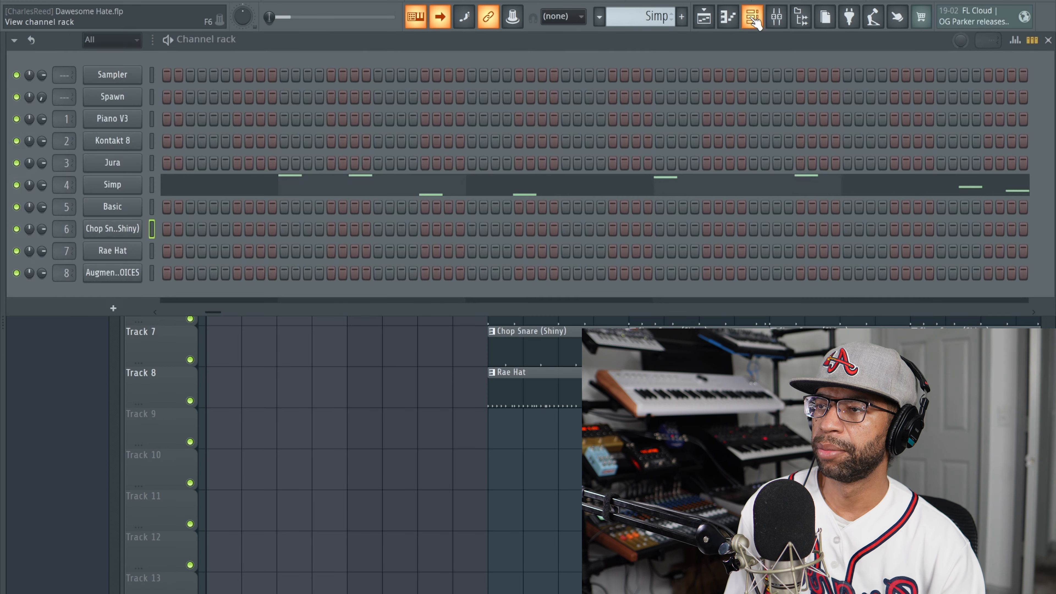
left_click(776, 17)
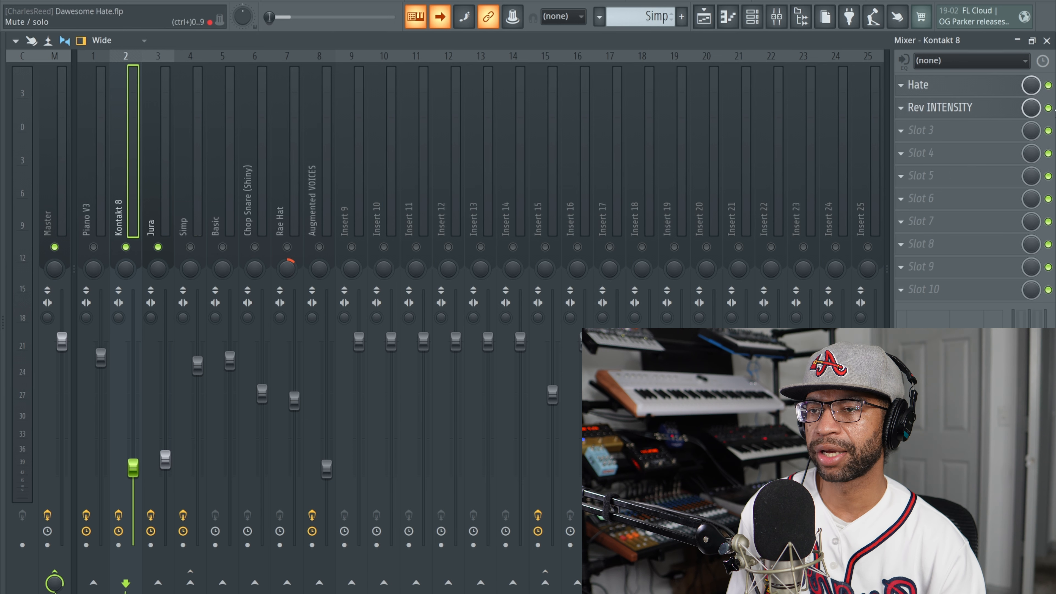
- Compare the Kontakt 8 track's playback with Hate bypassed and enabled, leaving it enabled
left_click(1048, 86)
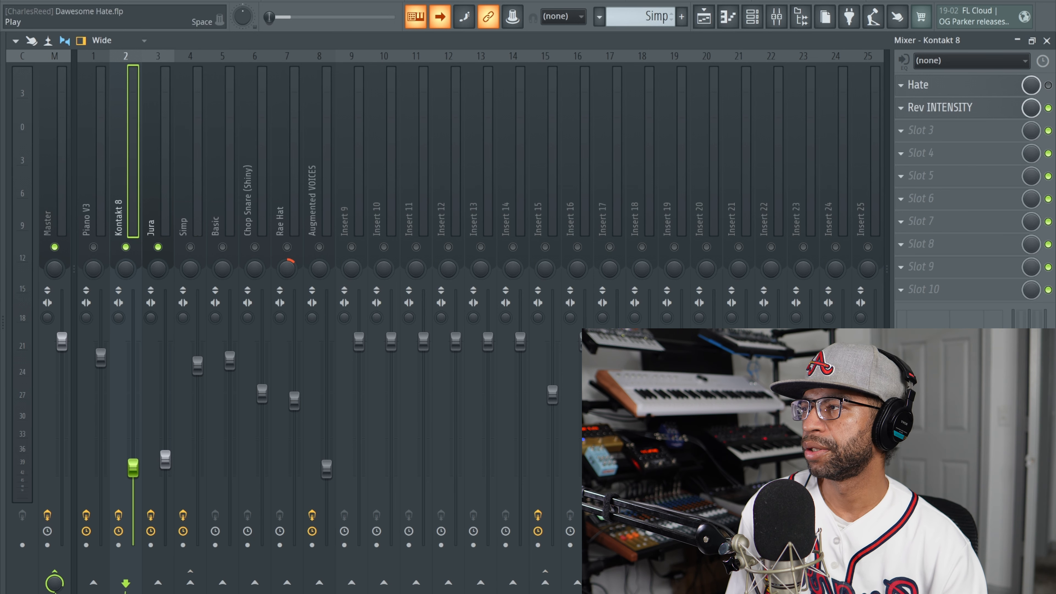
key("space")
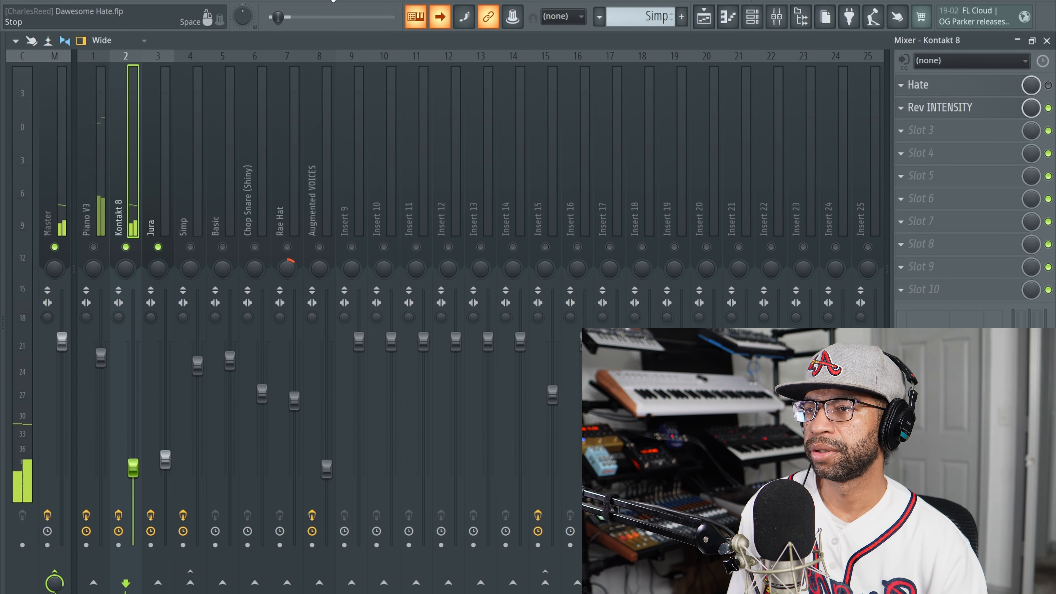
left_click(333, 1)
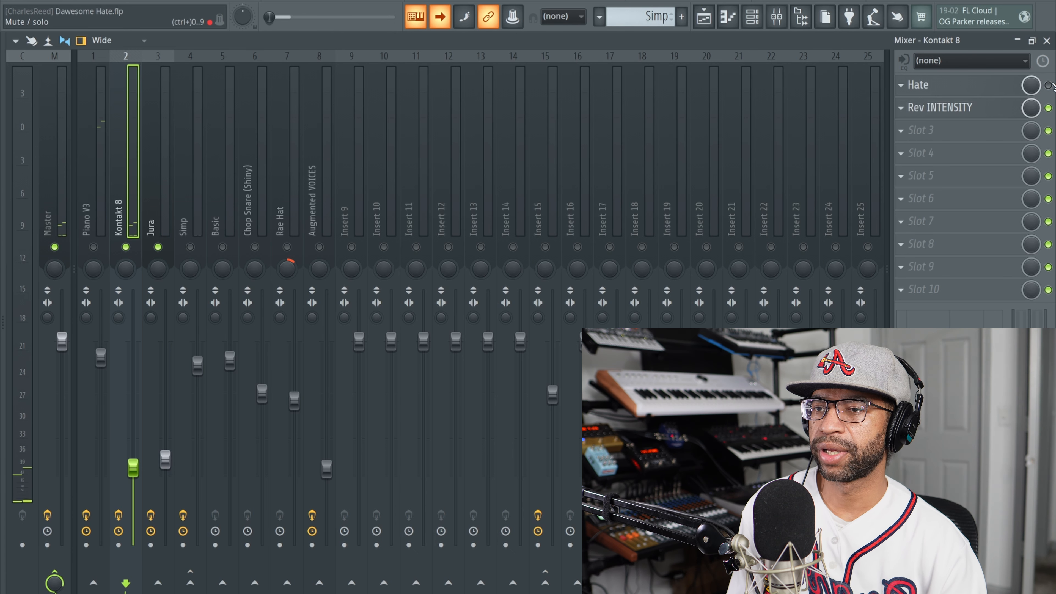
left_click(318, 1)
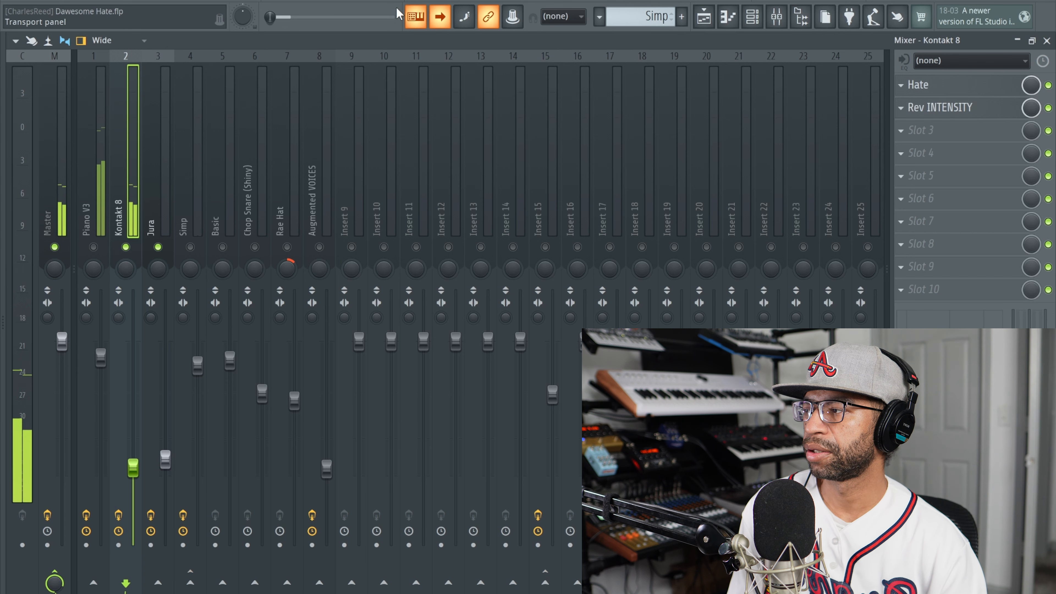
- Open Hate on the Kontakt 8 track, move its window fully into view and stop playback
left_click(939, 86)
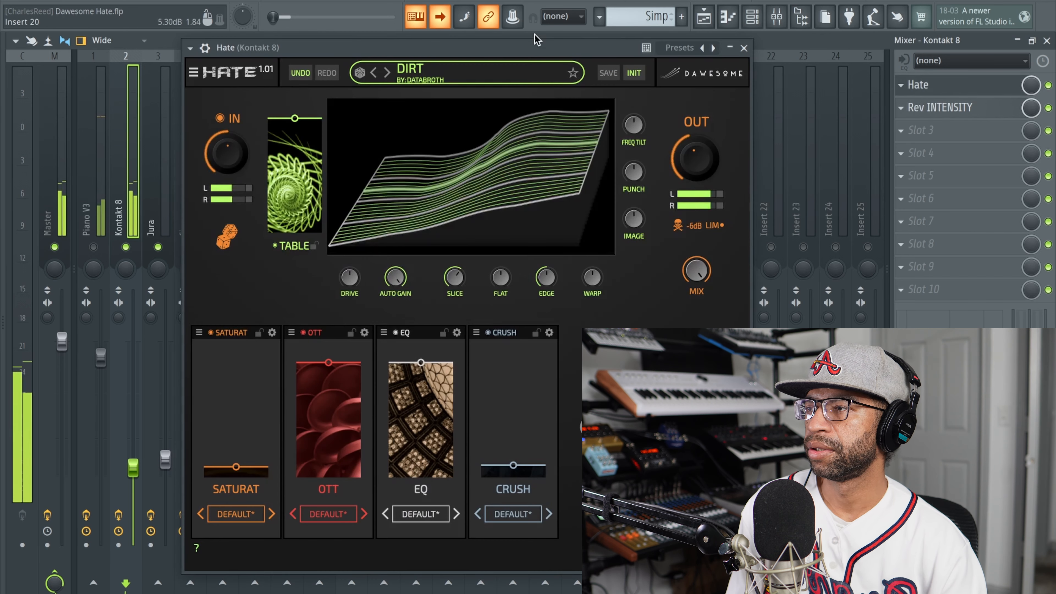
left_click_drag(487, 48, 306, 42)
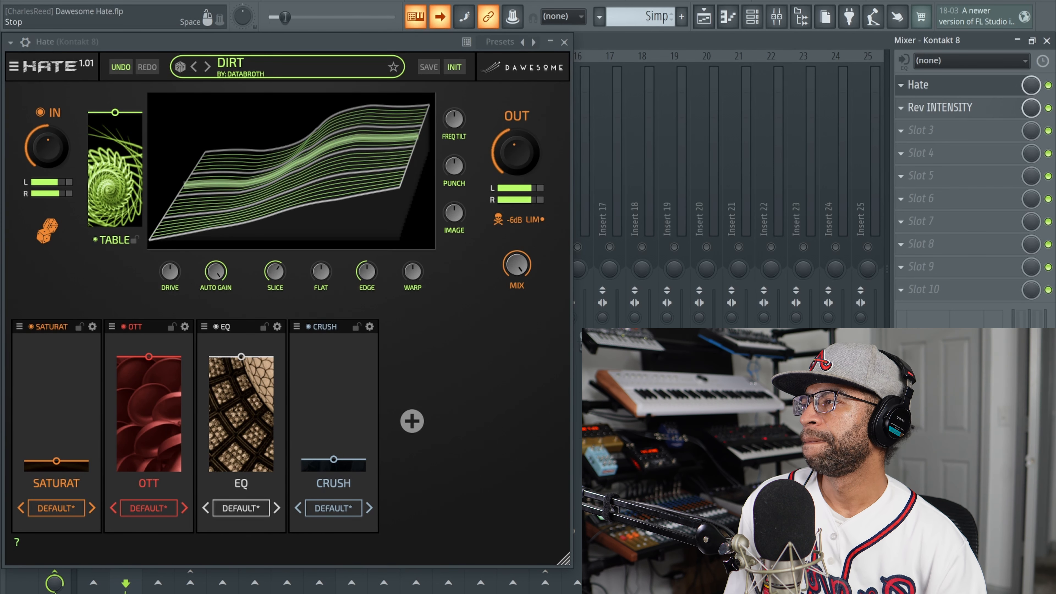
key("space")
- Browse Hate's presets by the Keys and Guitar types, step through Worn and Dirt, and leave only the Guitar type selected
left_click(231, 68)
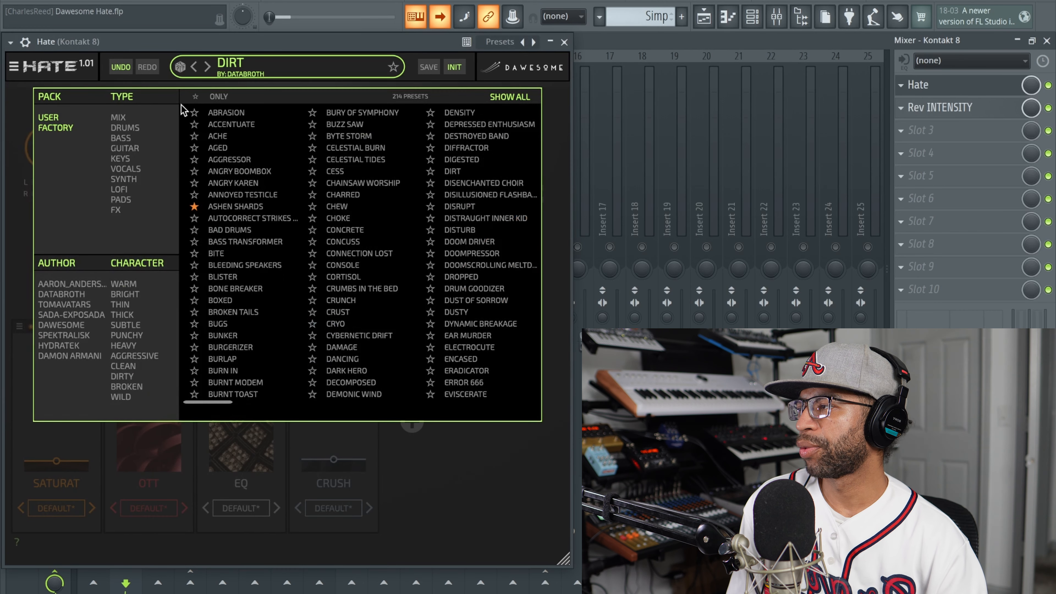
left_click(123, 158)
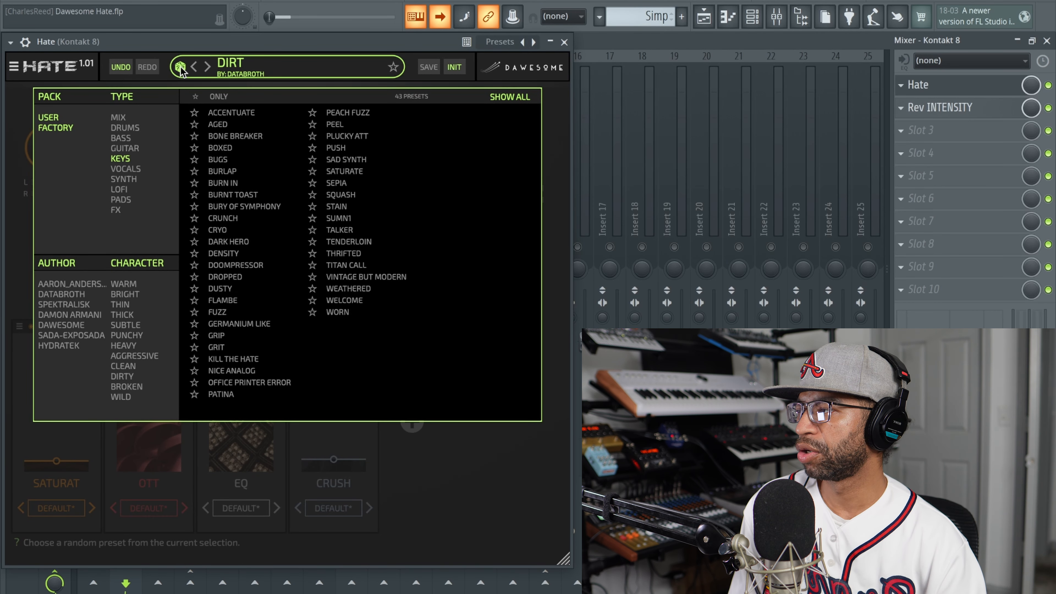
left_click(194, 66)
left_click(122, 149)
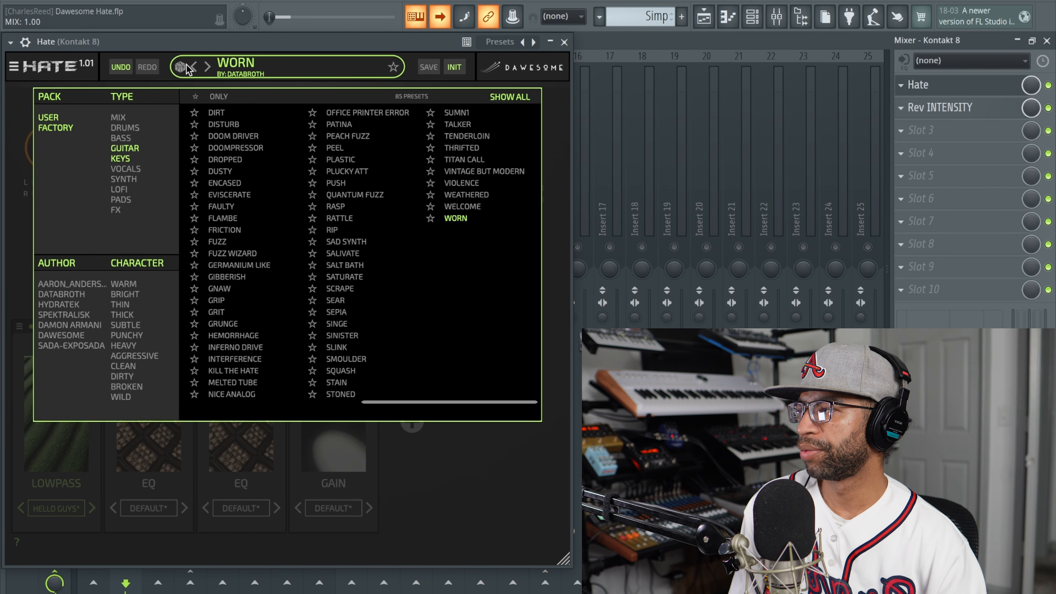
left_click(207, 66)
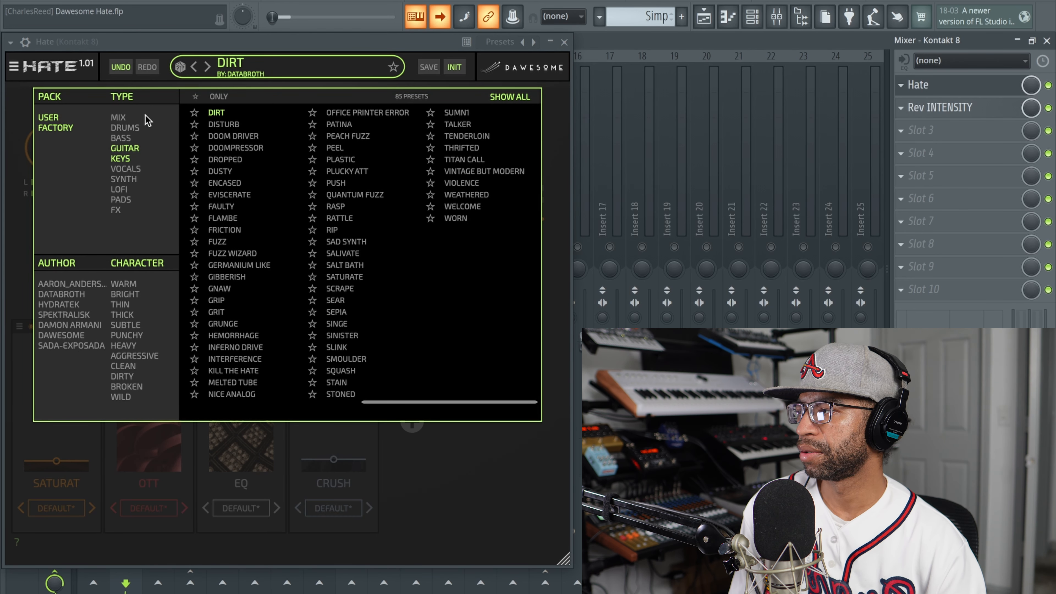
left_click(124, 160)
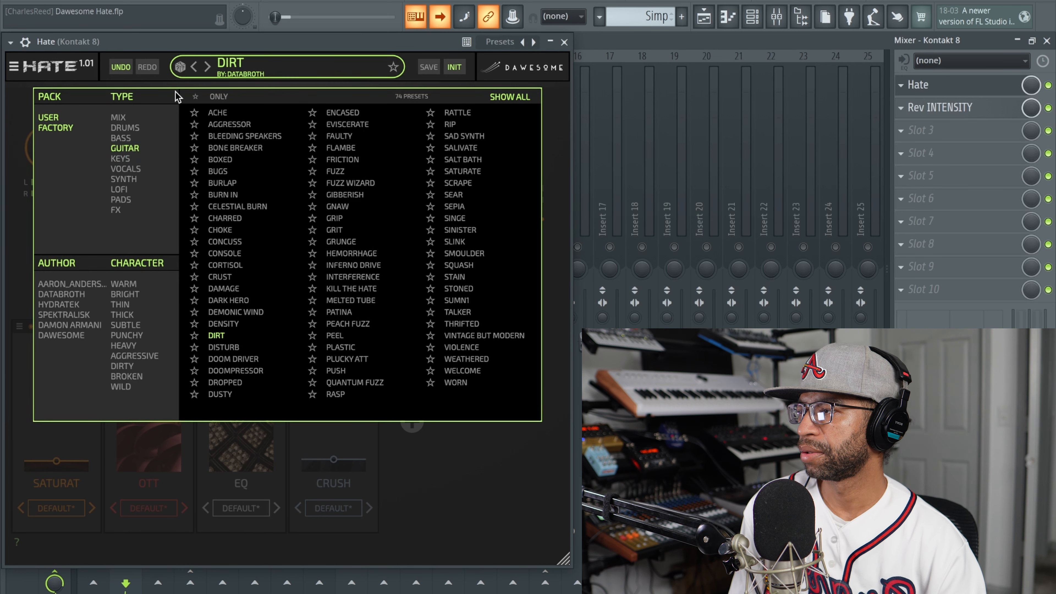
- Load random presets from the Guitar selection, including Rasp, ending on Density
left_click(181, 70)
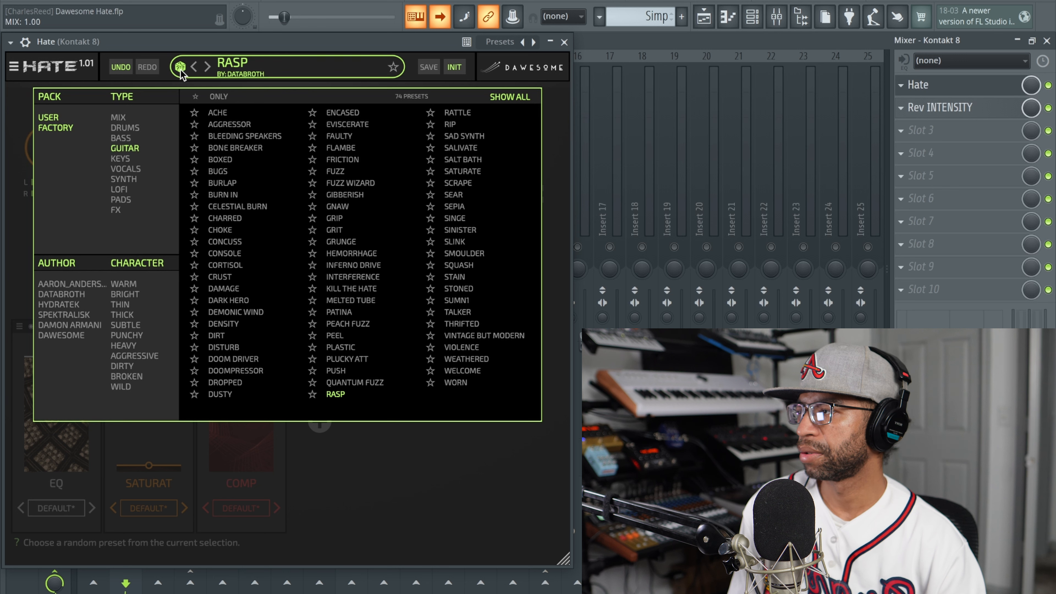
left_click(181, 68)
left_click(181, 69)
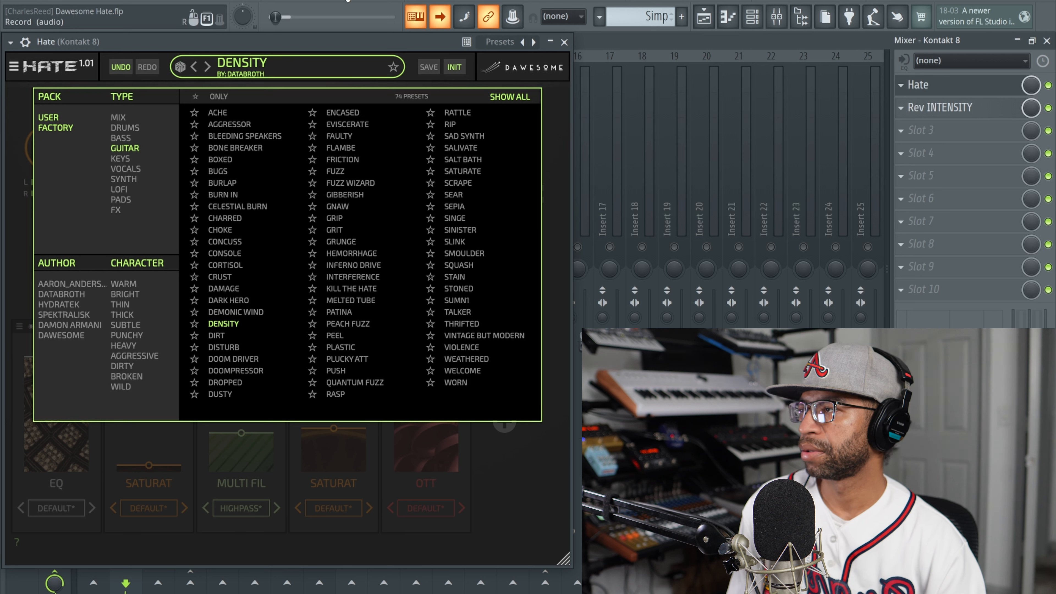
- Compare the Kontakt 8 track with Hate bypassed and enabled, then load the Gibberish guitar preset at random
left_click(1047, 86)
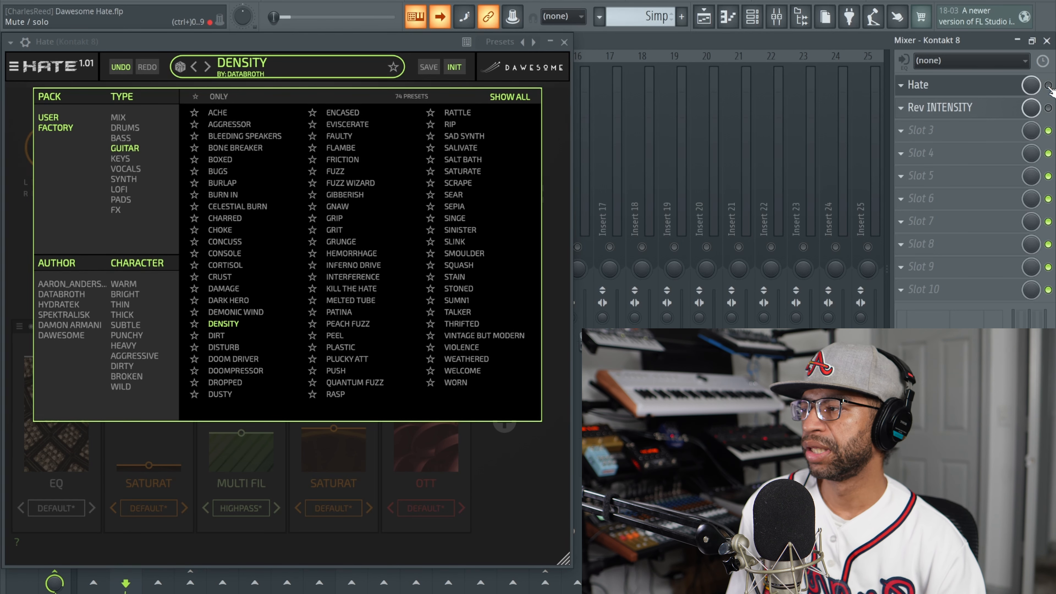
left_click(1048, 86)
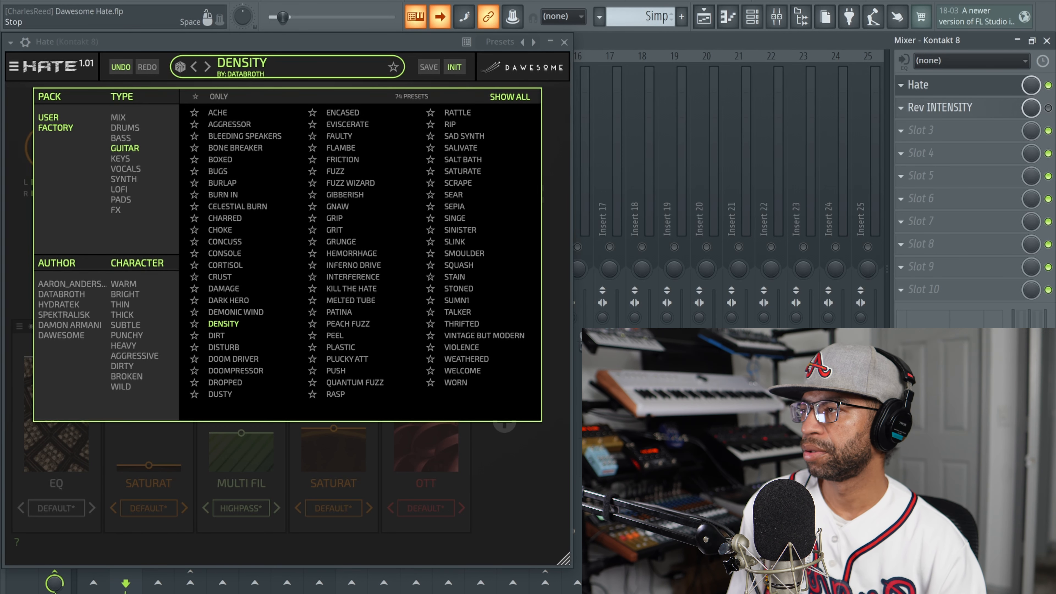
left_click(179, 69)
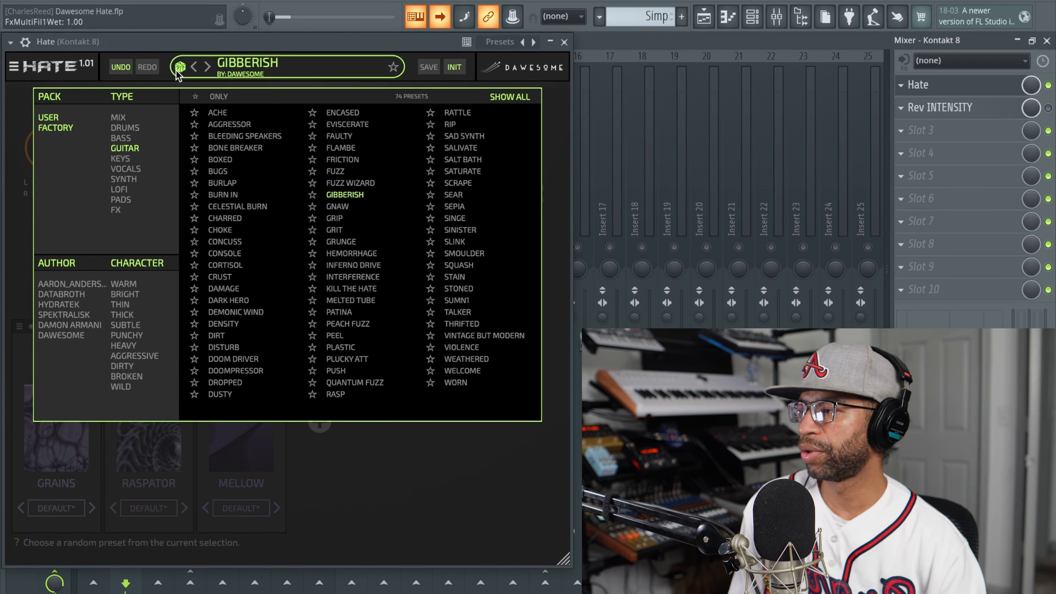
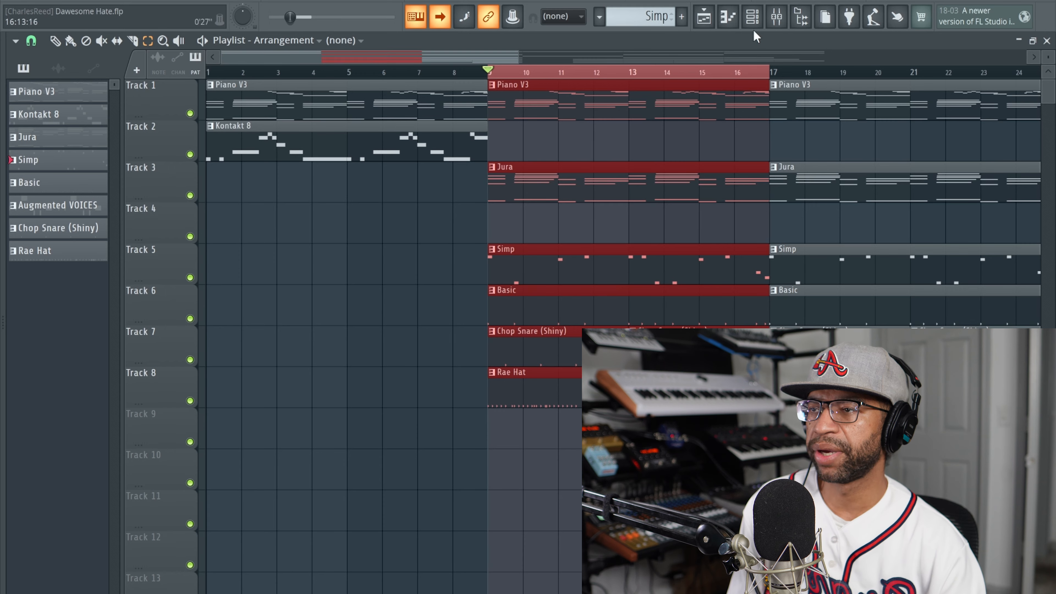
- Select and solo the Simp track in the mixer, then bypass its Hate plugin
left_click(776, 17)
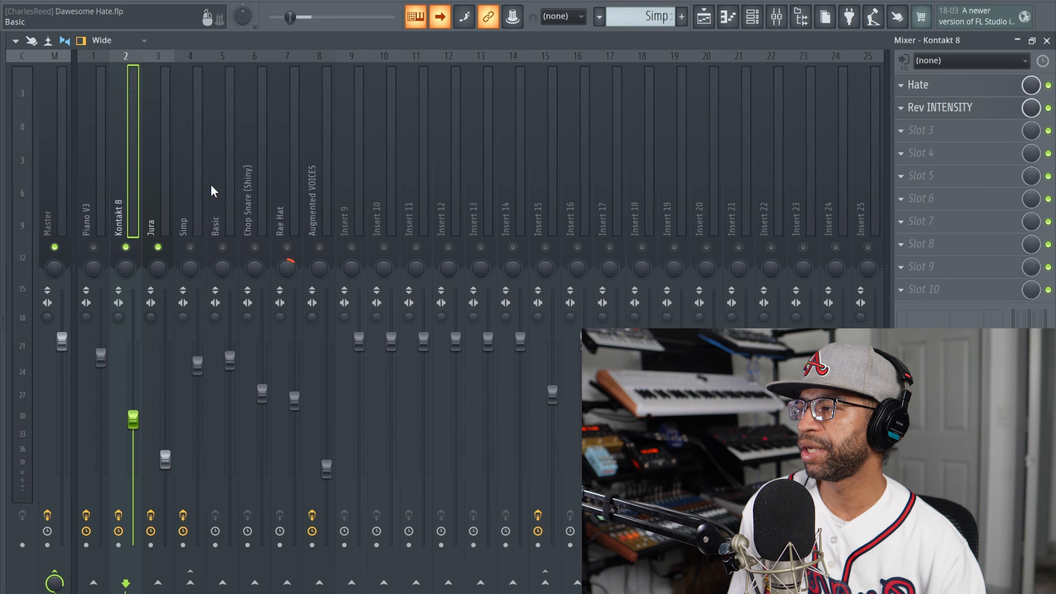
left_click(194, 206)
right_click(190, 247)
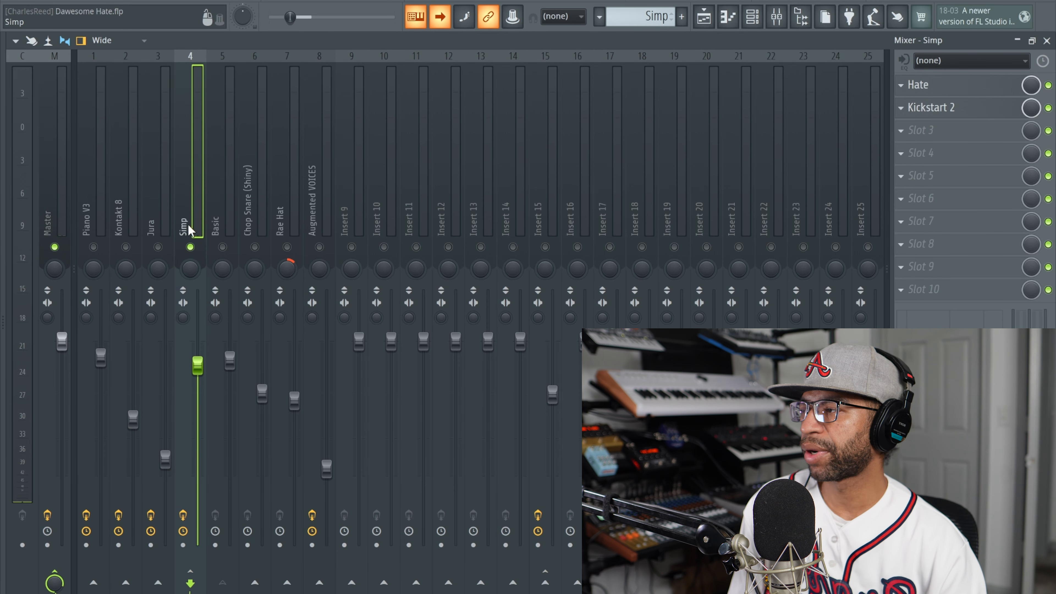
left_click(1049, 85)
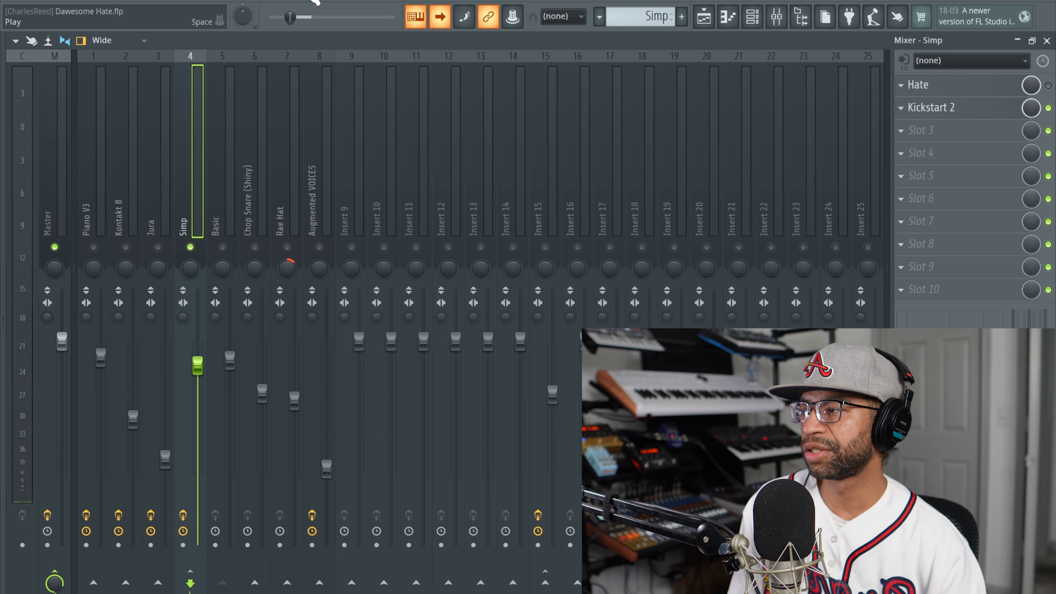
- Audition the Simp track with Hate bypassed and re-enabled, then open its Hate window, move it clear of the effects list, and stop playback
left_click(311, 2)
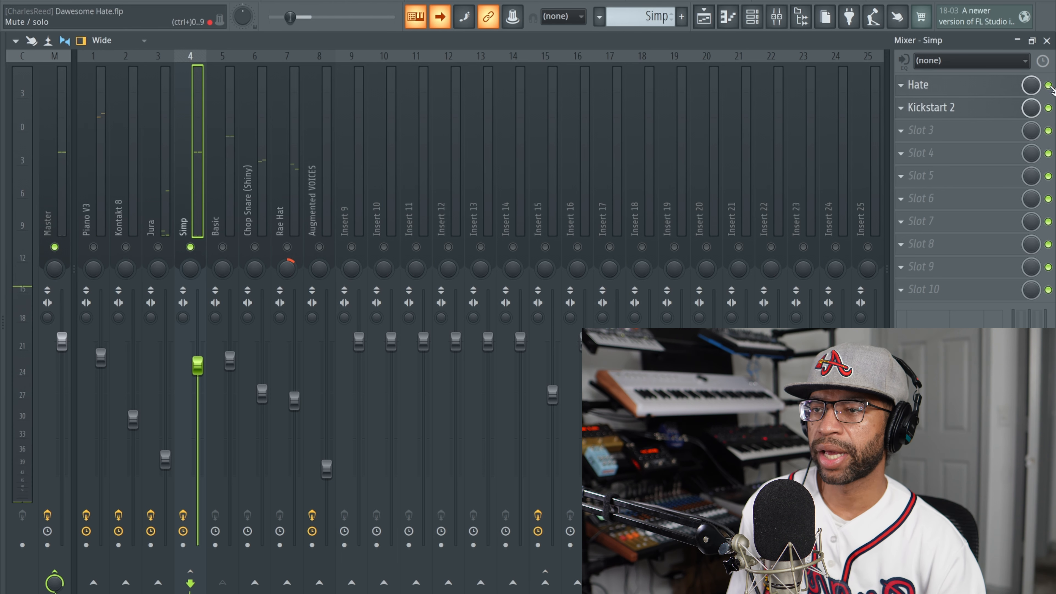
key("space")
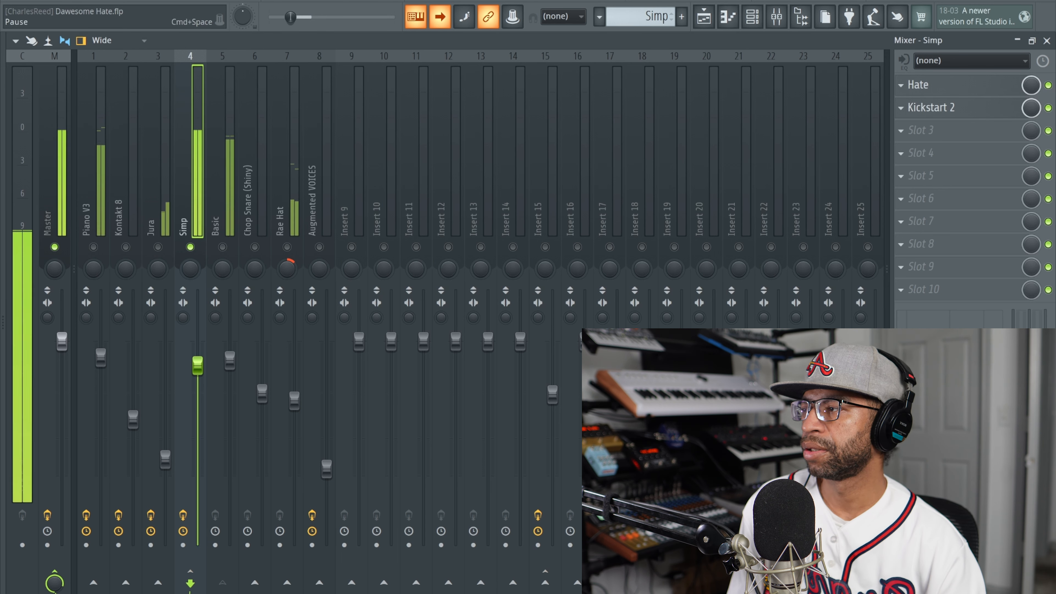
left_click(951, 85)
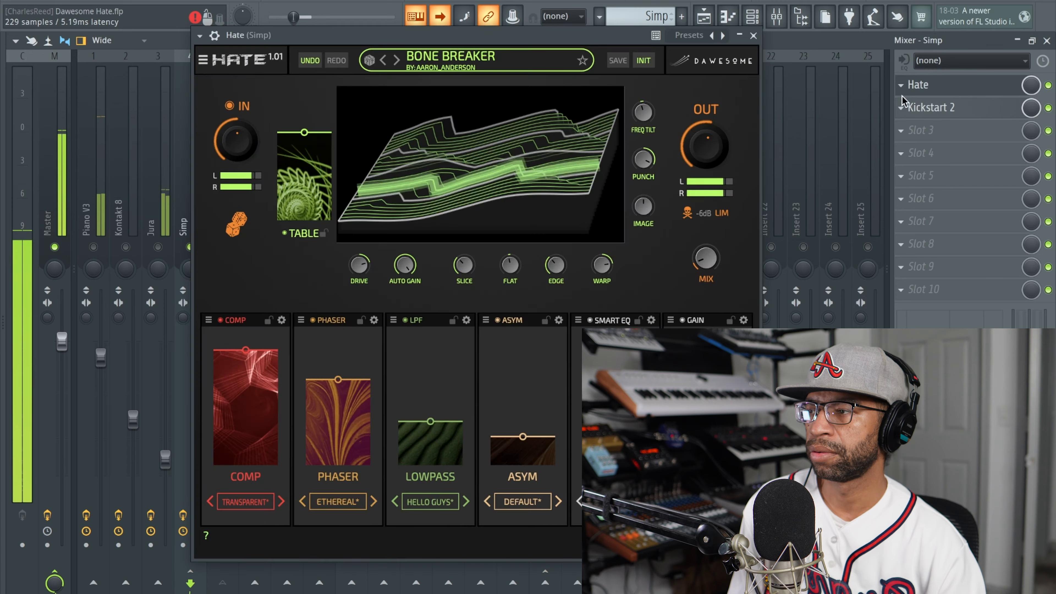
left_click_drag(465, 40, 292, 46)
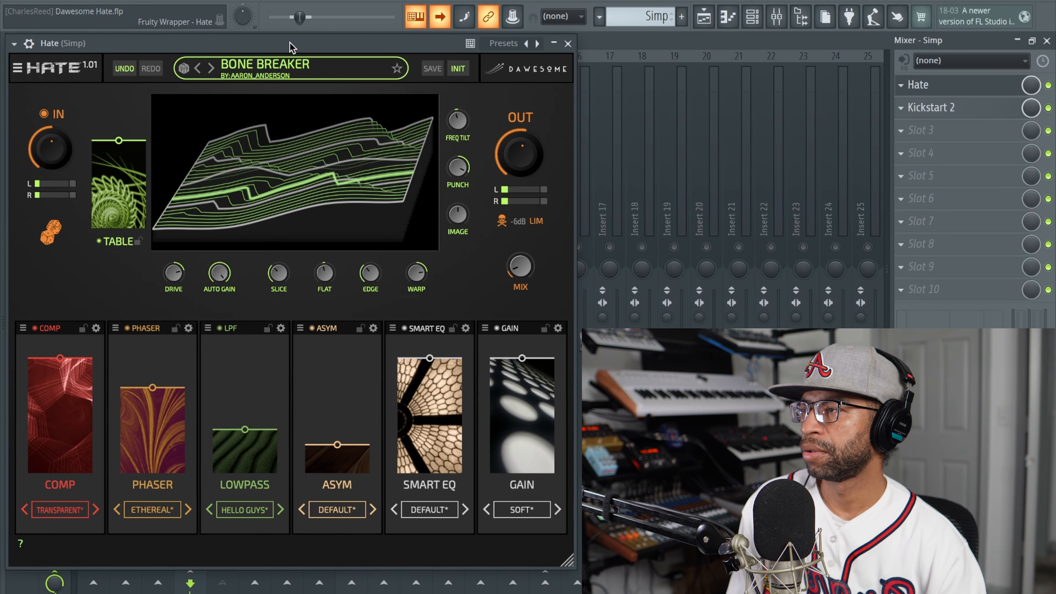
left_click_drag(289, 42, 291, 40)
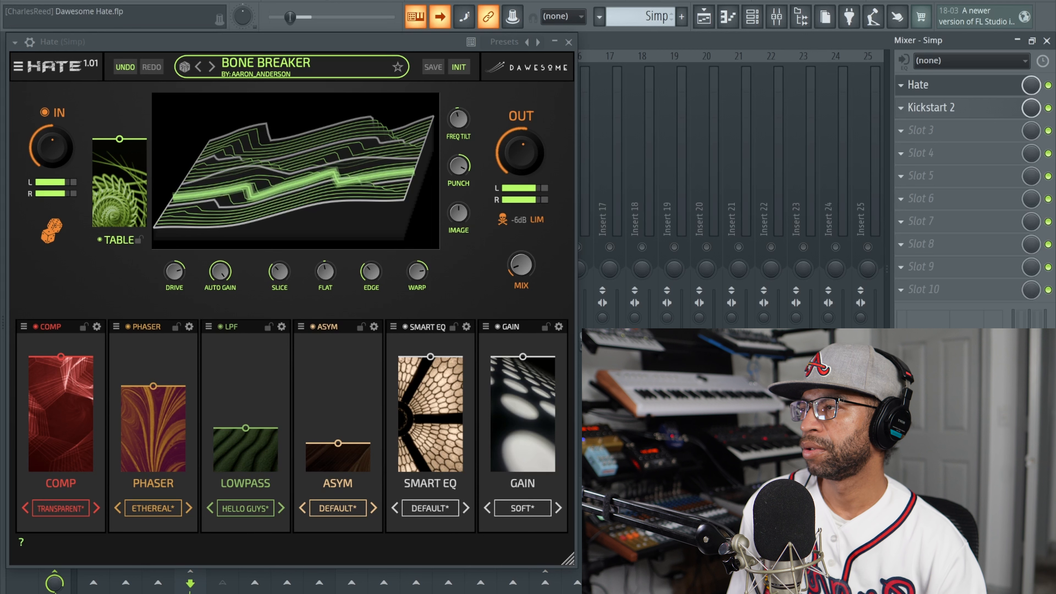
left_click(332, 0)
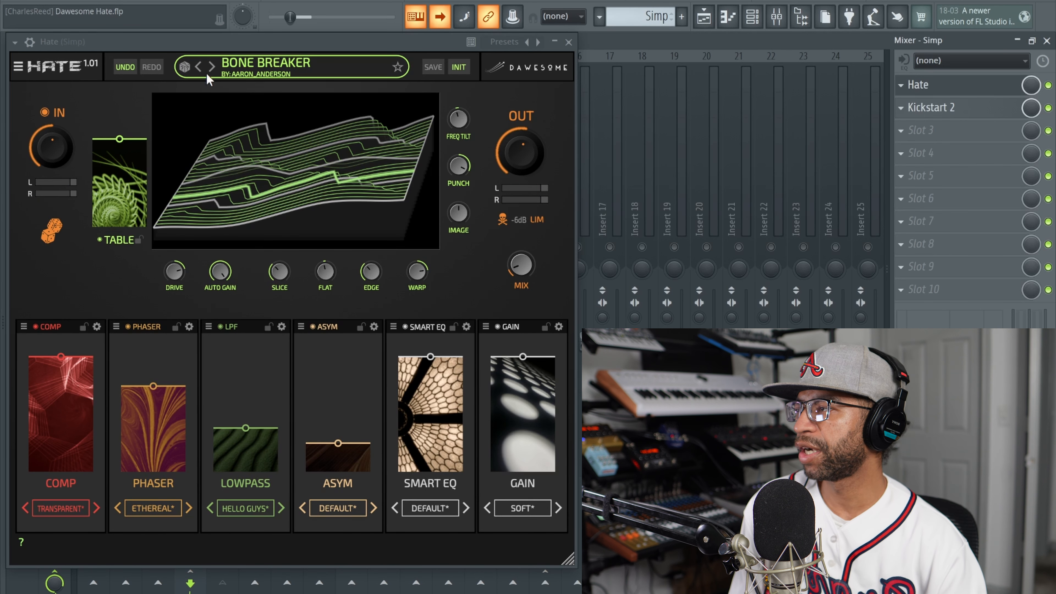
- Filter Hate's presets to the Bass type and load random ones, including Burgerizer, Scrape, Charred, Saturate and Eviscerate, ending on Ultrafry
left_click(235, 66)
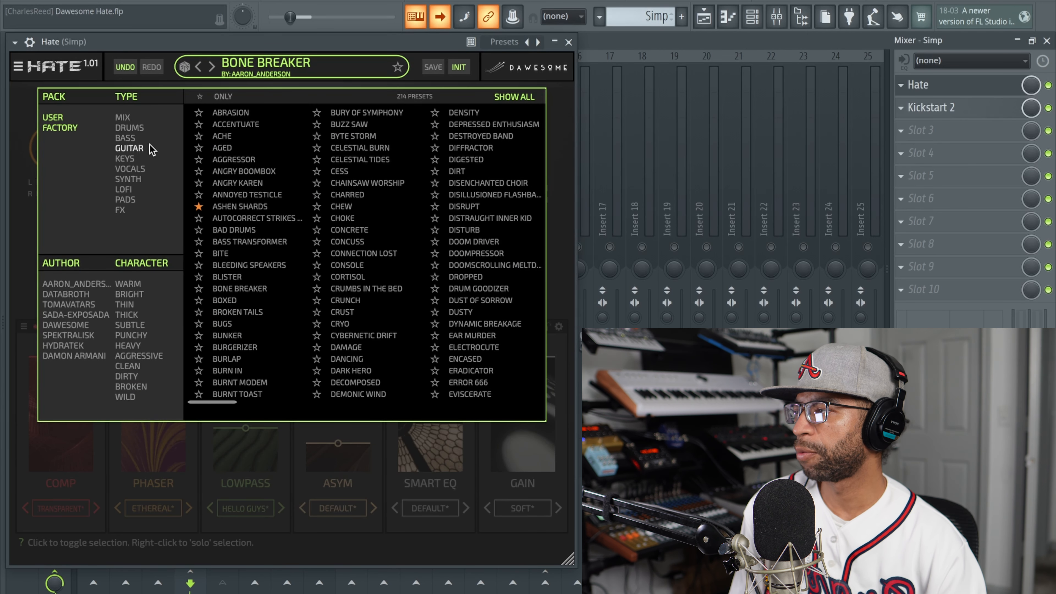
left_click(135, 141)
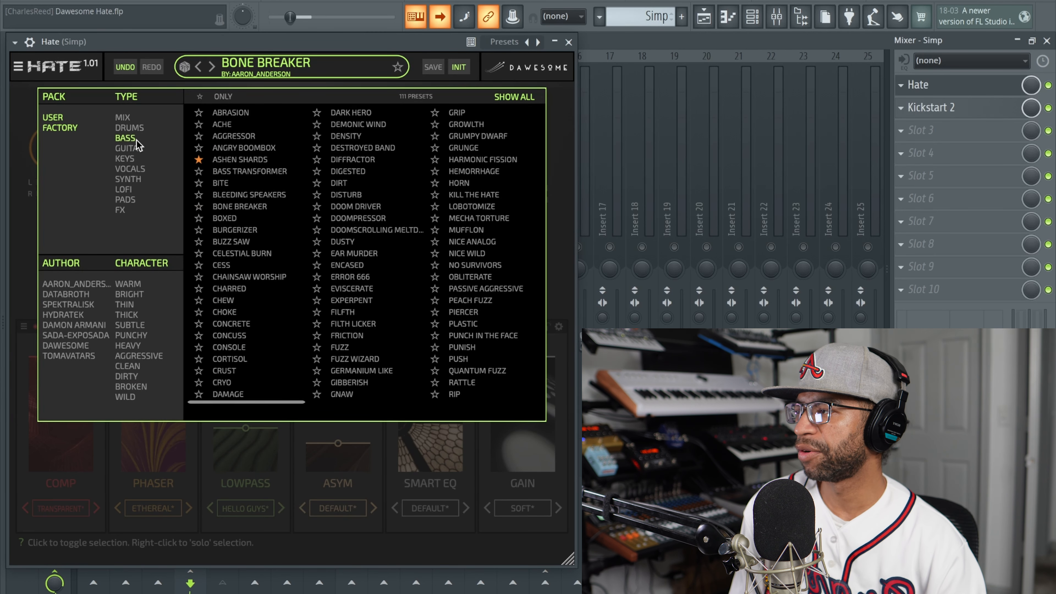
left_click(183, 70)
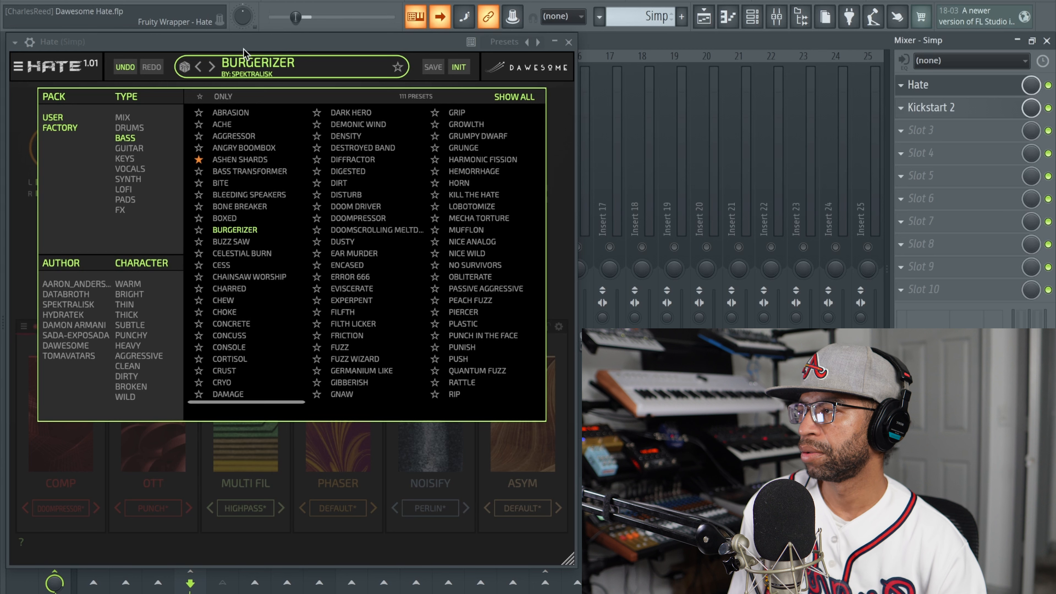
left_click(185, 68)
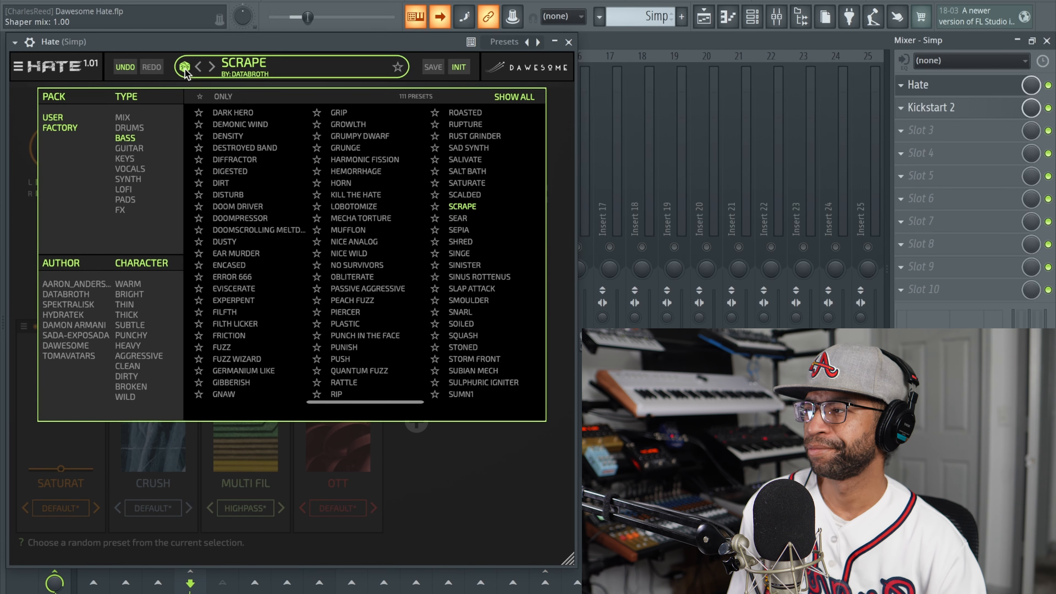
left_click(185, 68)
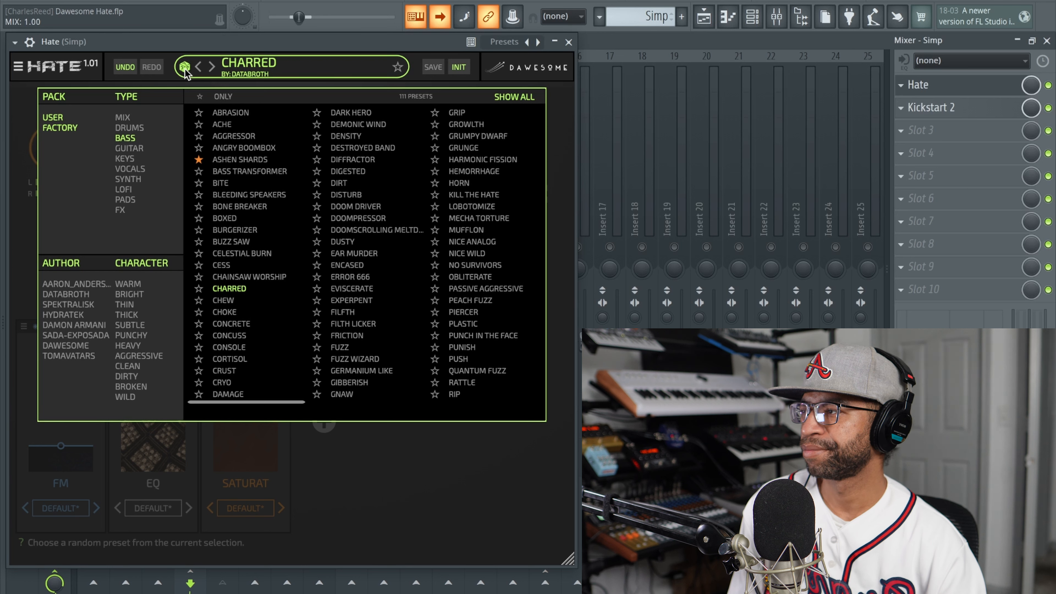
left_click(184, 68)
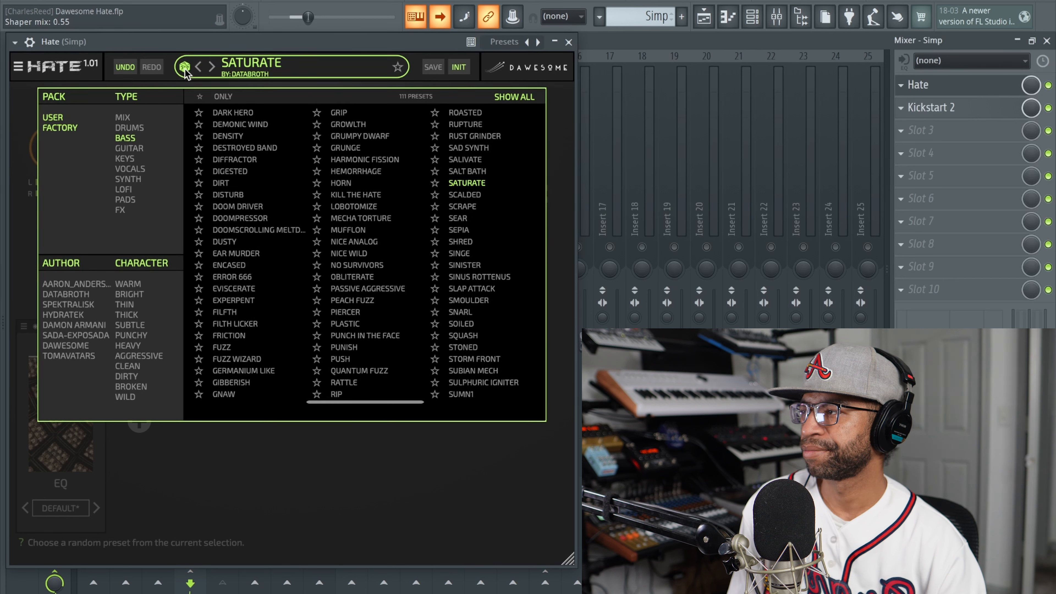
left_click(185, 67)
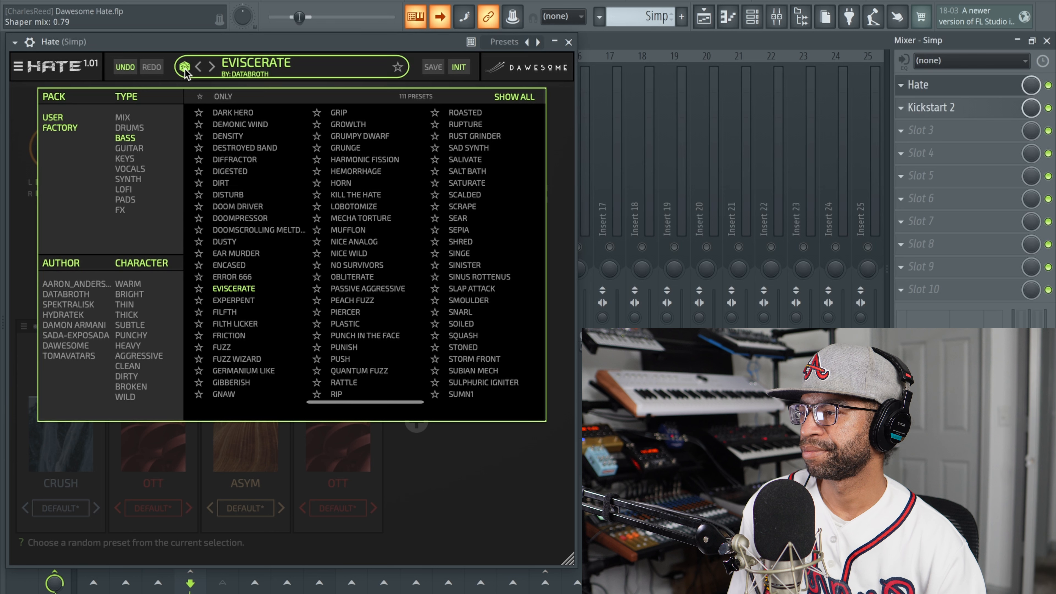
left_click(184, 67)
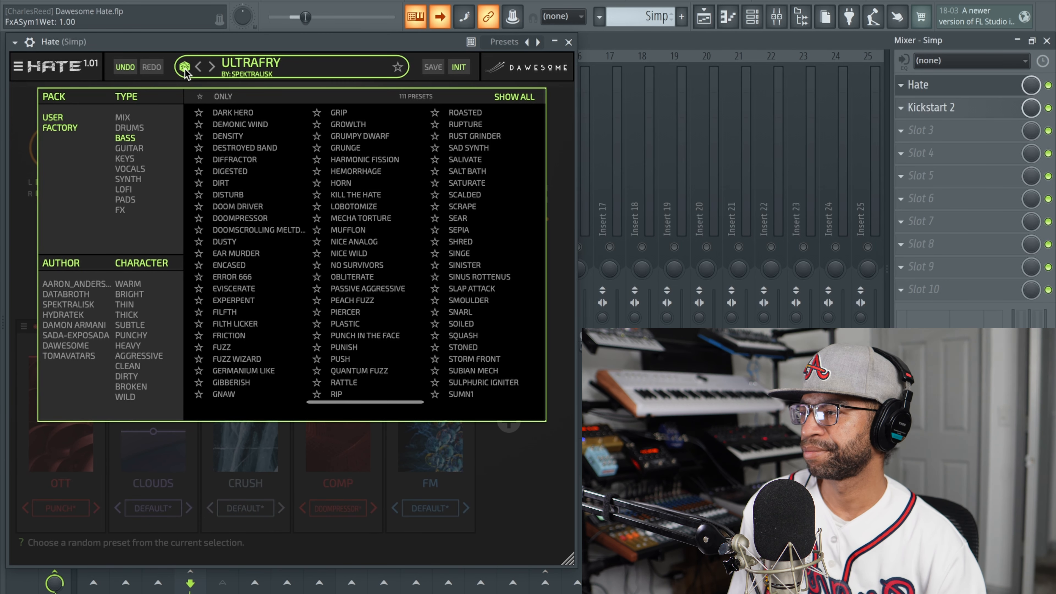
- Find Ultrafry in the Bass preset list and mark it as a favorite
scroll(457, 345, "up", 3)
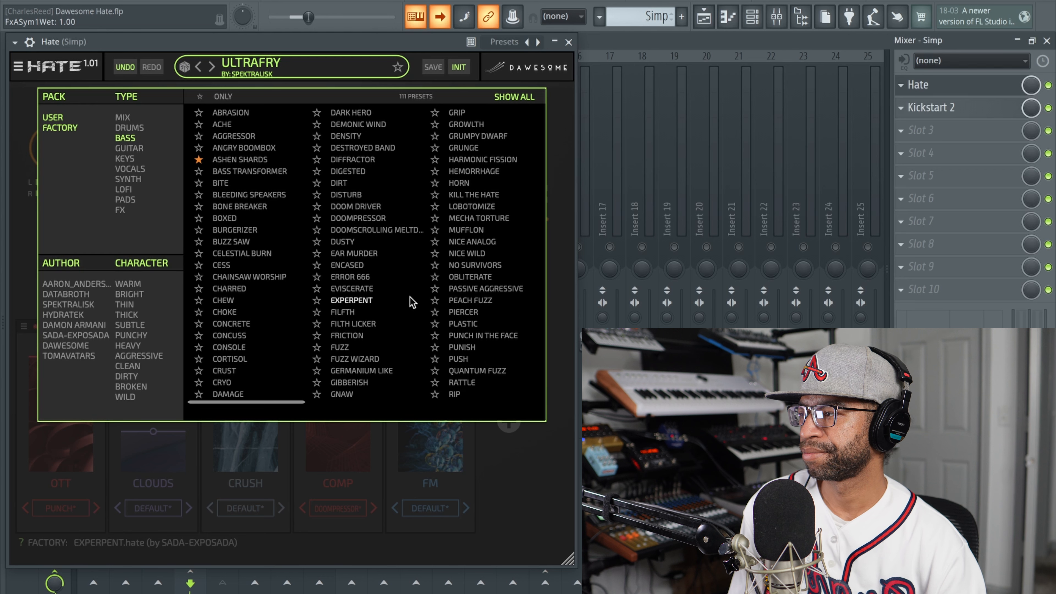
scroll(290, 183, "down", 3)
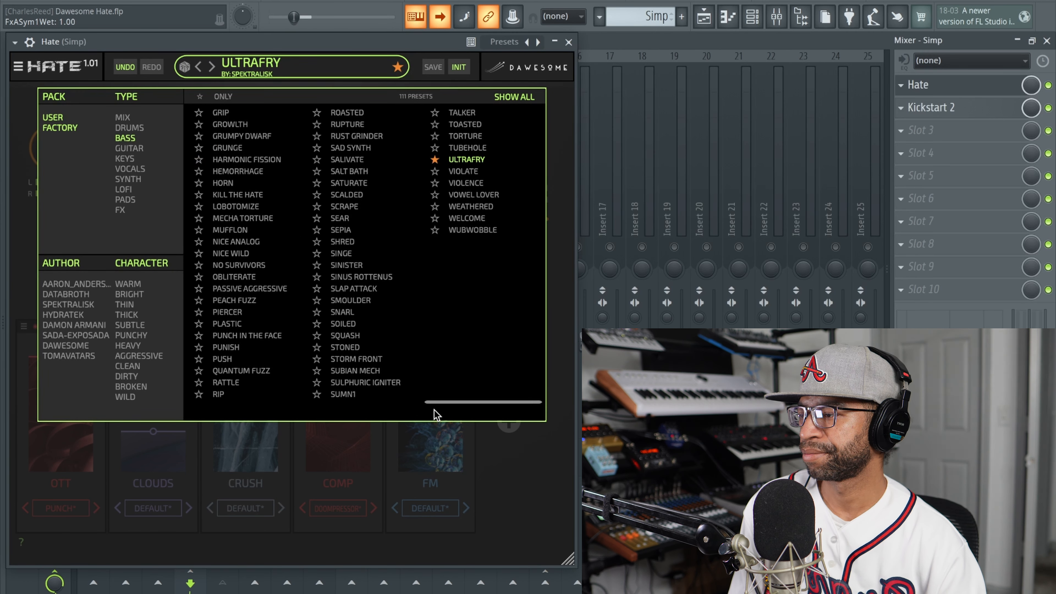
scroll(438, 402, "up", 3)
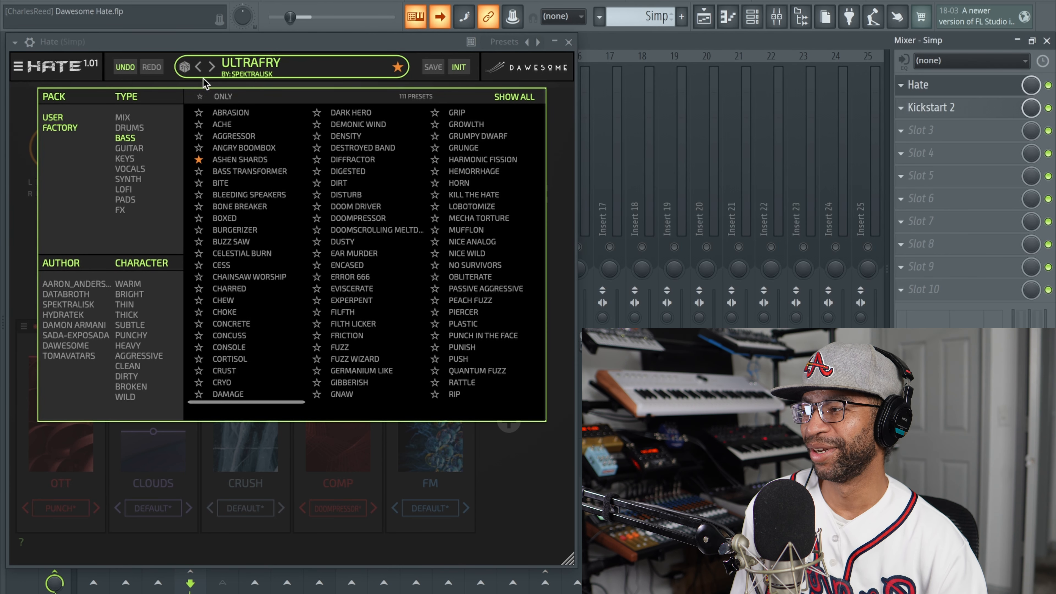
- Load more random Bass presets, including Doompressor, Boxed, Gibberish, Shred and Filth Licker, ending on Dusty, and stop playback
left_click(184, 67)
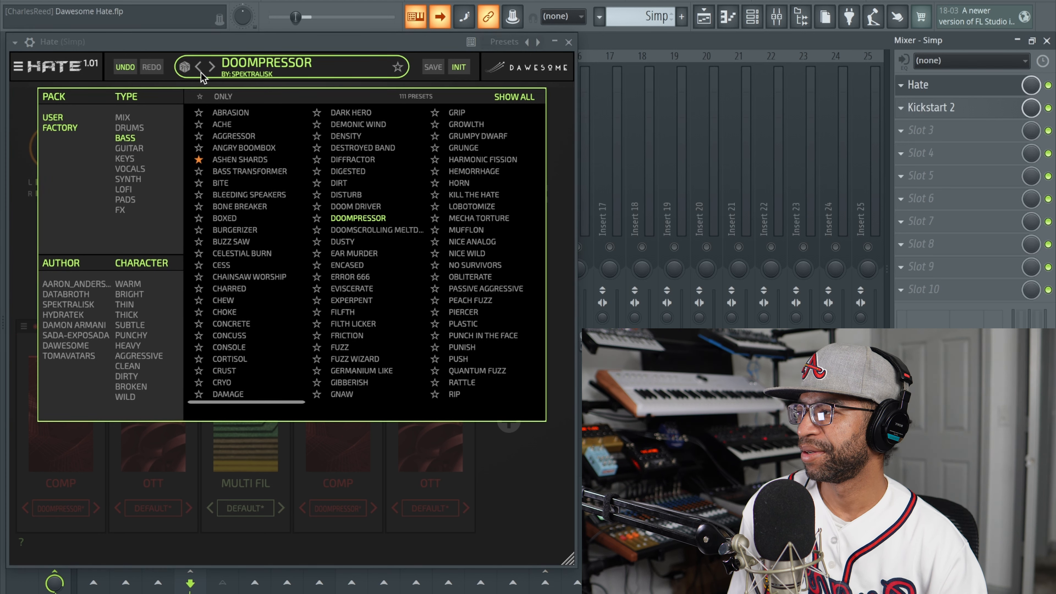
left_click(186, 68)
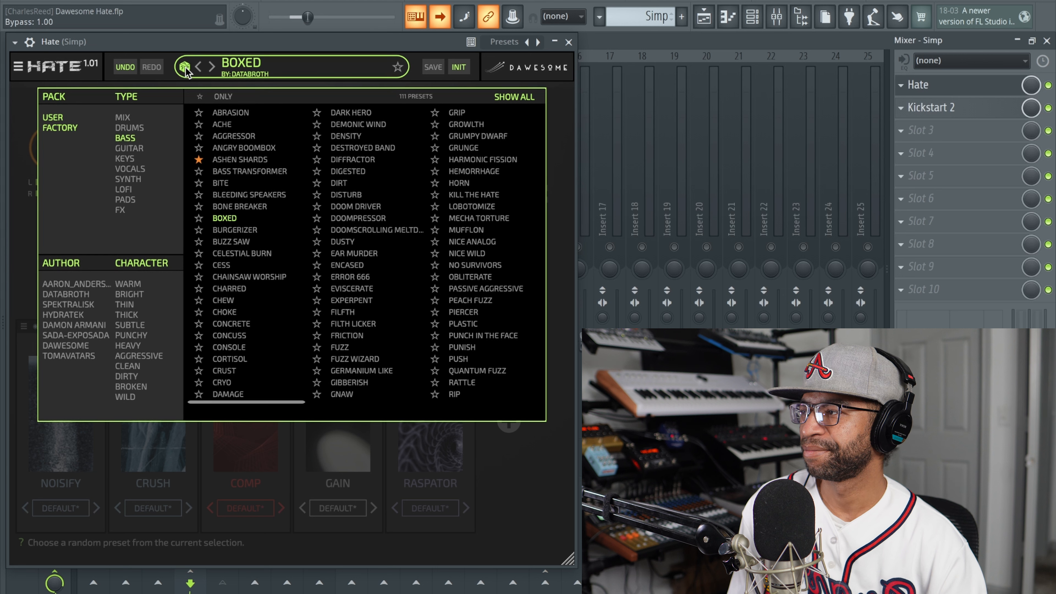
left_click(185, 68)
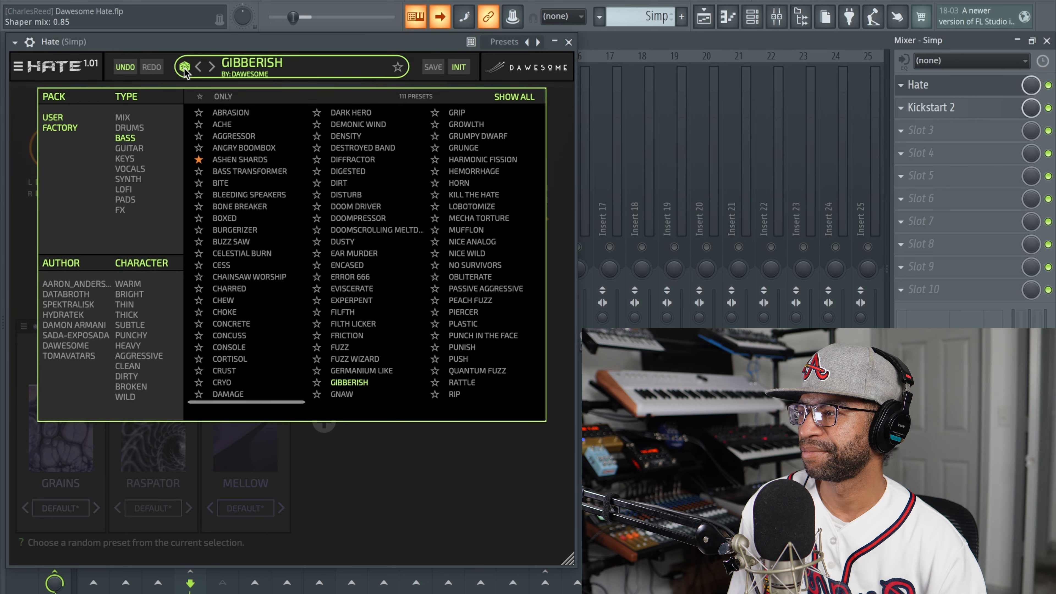
left_click(185, 68)
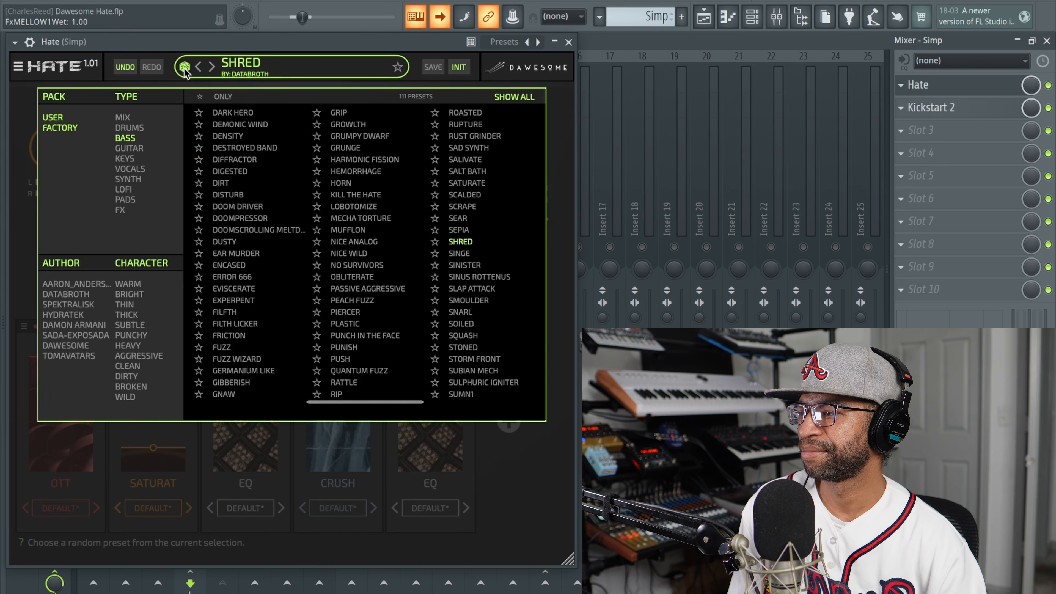
left_click(185, 67)
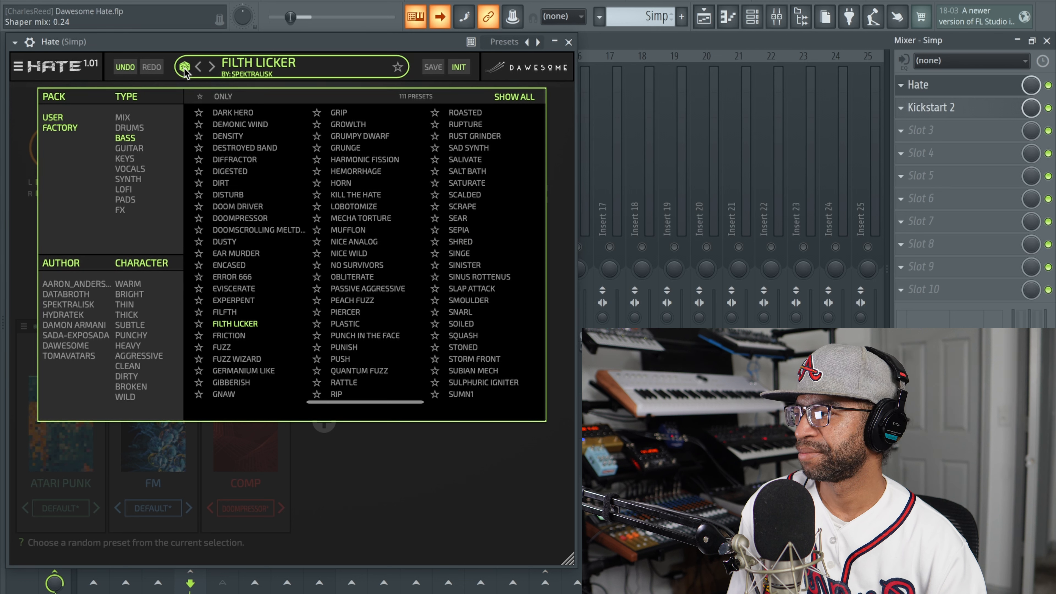
left_click(185, 67)
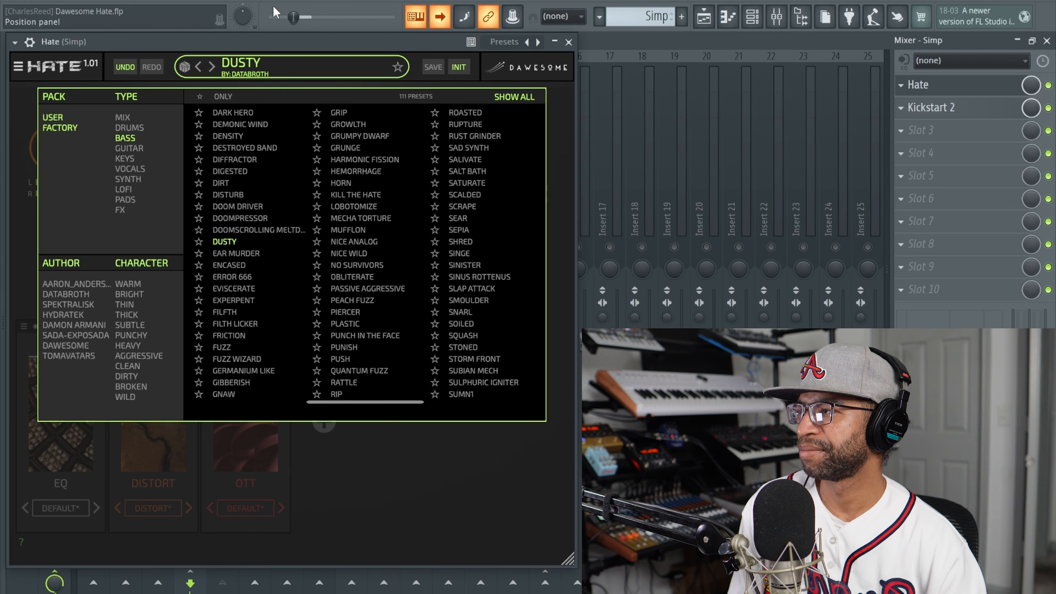
key("space")
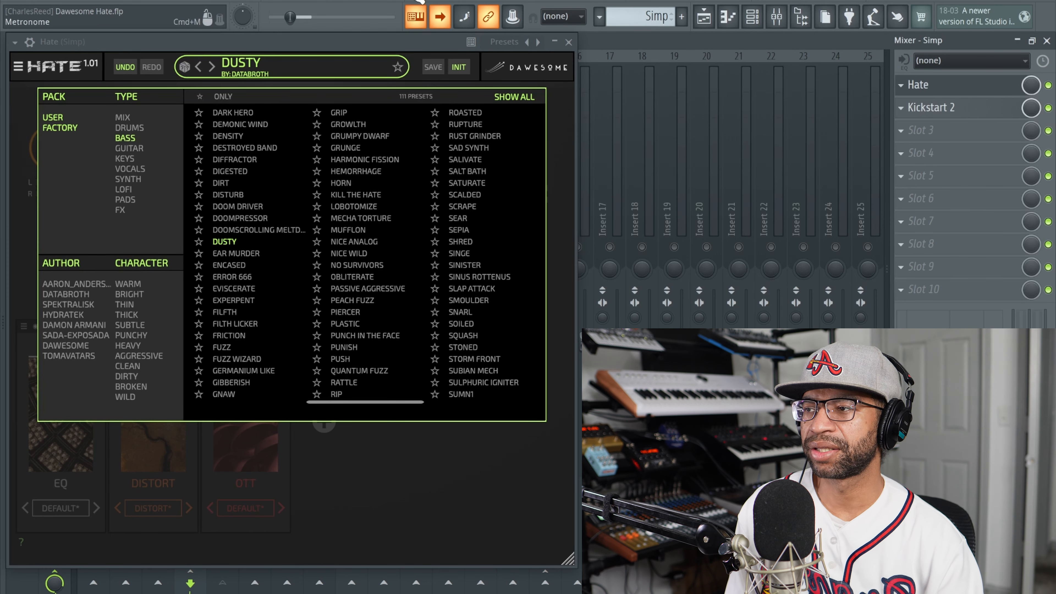
- Close the Hate window, mute the Simp track, and unmute Basic, Chop Snare (Shiny), Rae Hat and Insert 15 in the mixer
left_click(568, 41)
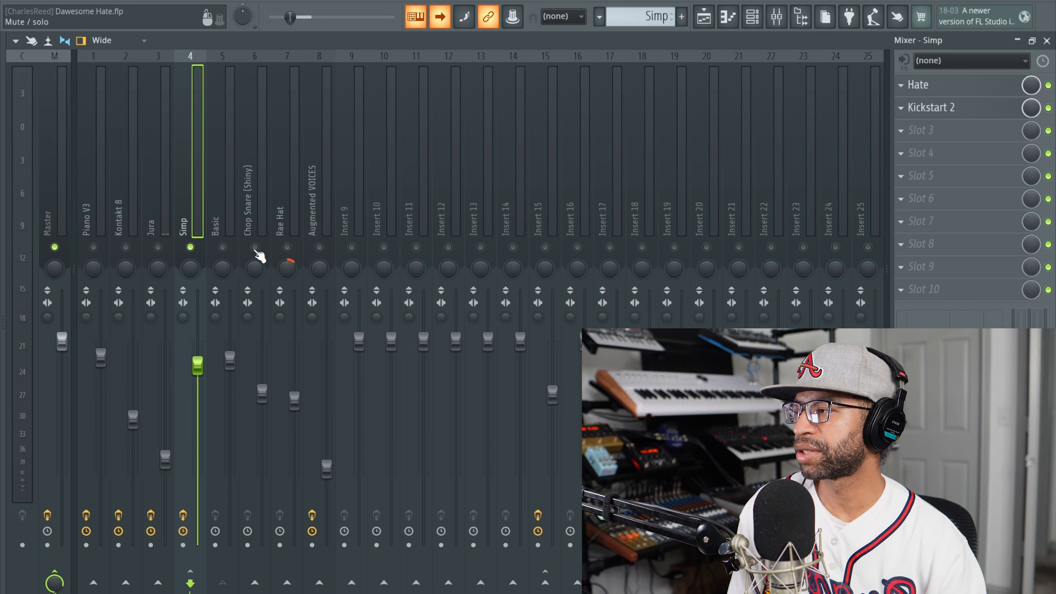
left_click(223, 247)
left_click(253, 247)
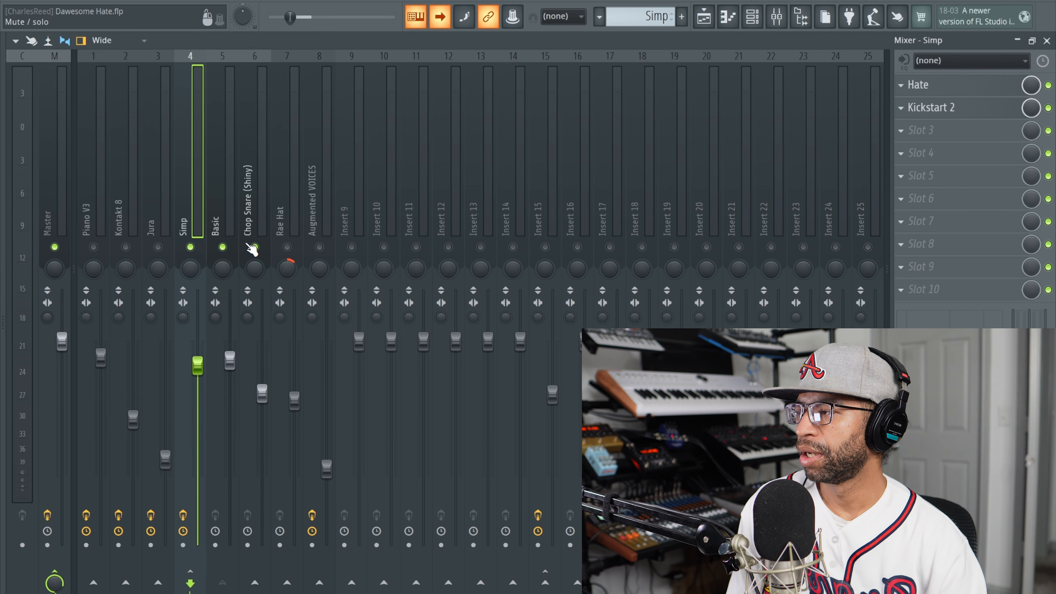
left_click(191, 247)
left_click(286, 247)
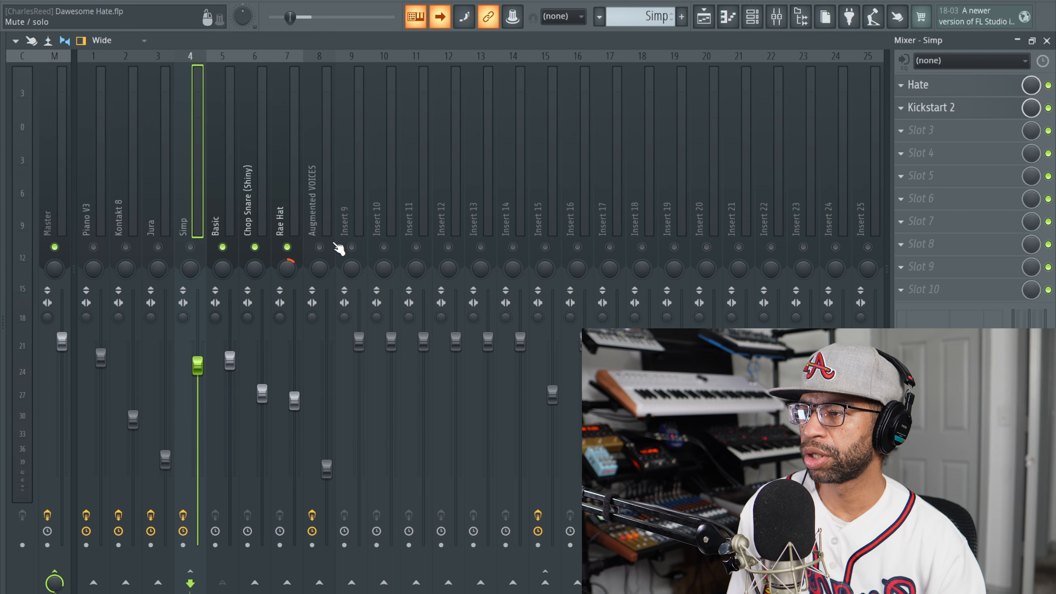
left_click(545, 246)
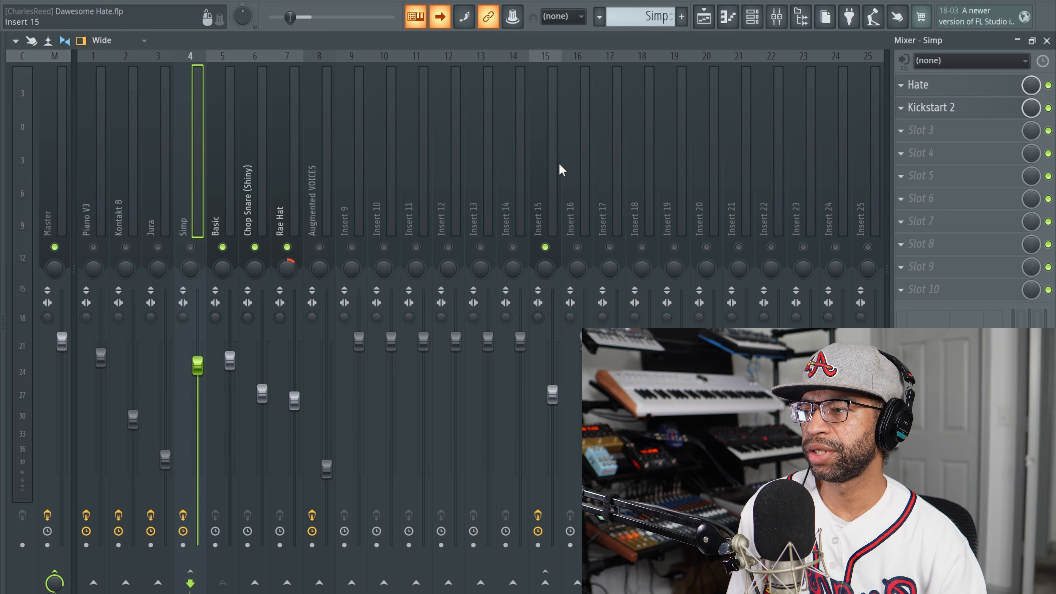
- Select Insert 15 and play the drums, comparing the sound with its Hate plugin bypassed and enabled
left_click(547, 175)
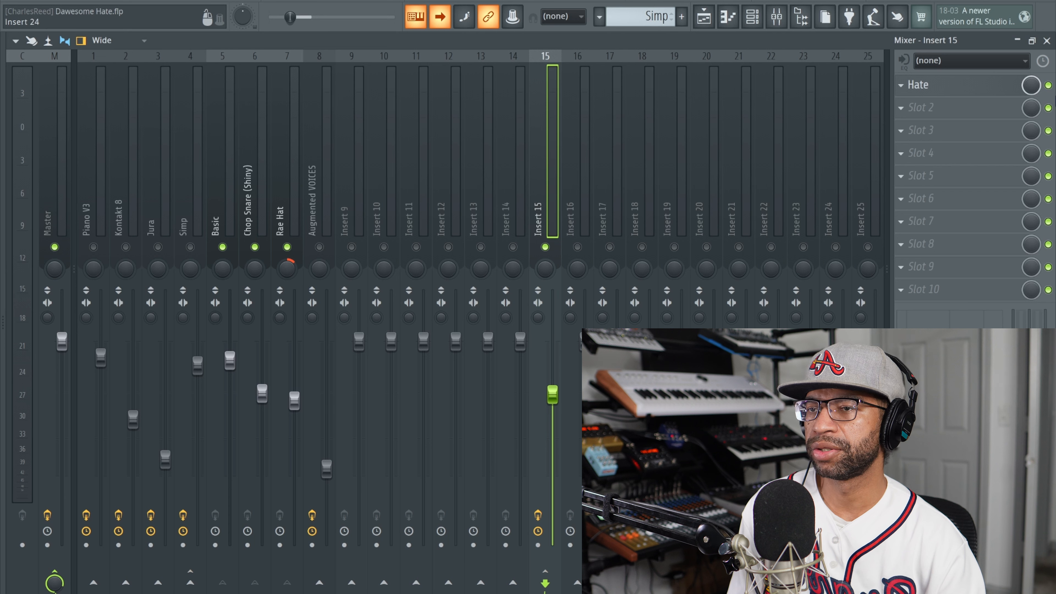
left_click(1048, 85)
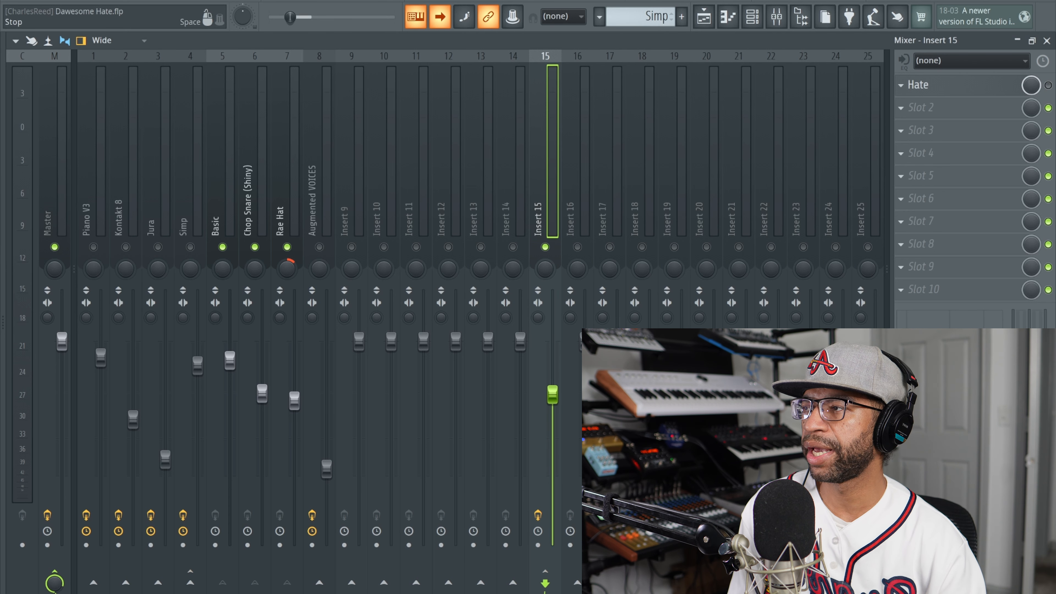
key("space")
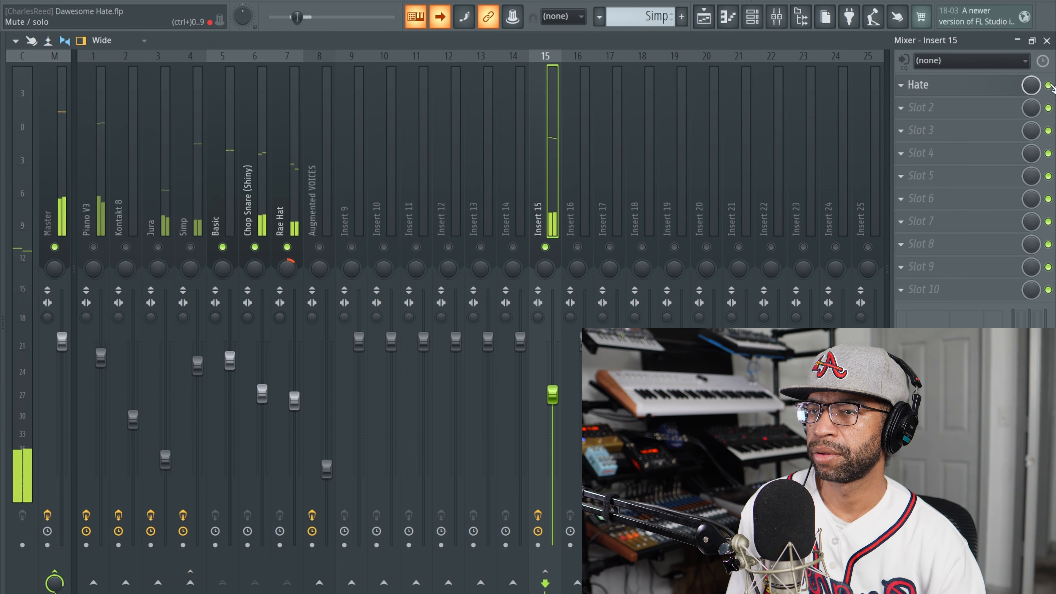
left_click(1048, 85)
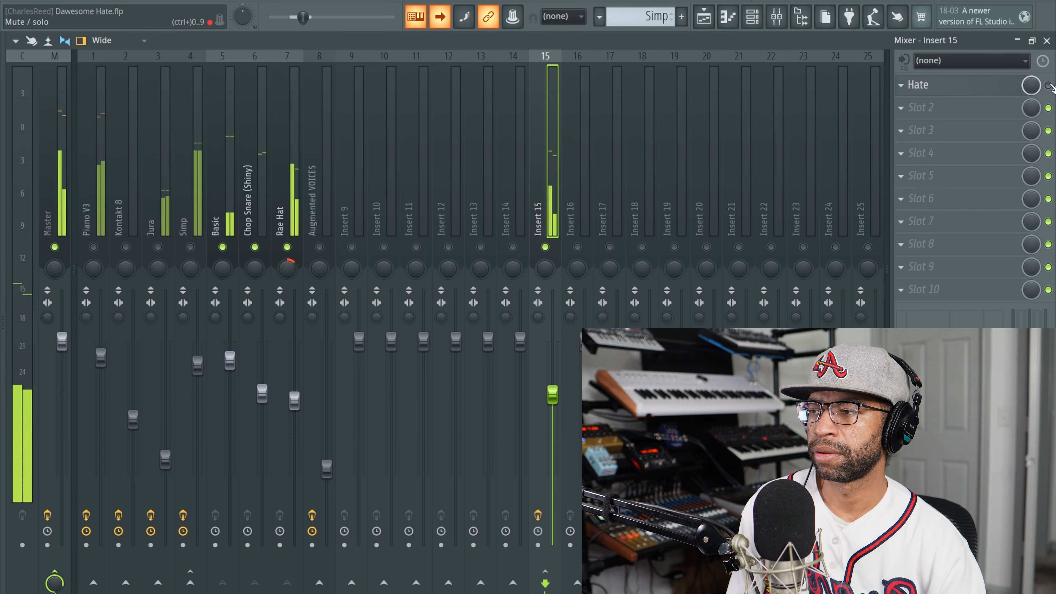
left_click(1048, 85)
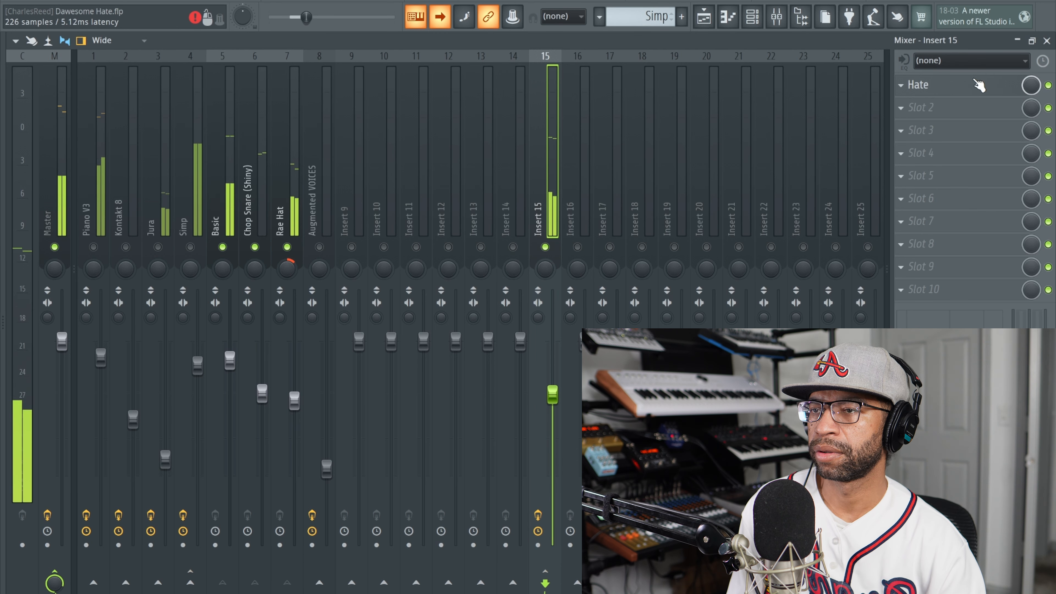
- Open Insert 15's Hate plugin, move its window clear of the effects list, and stop playback
left_click(970, 85)
left_click_drag(452, 59, 369, 53)
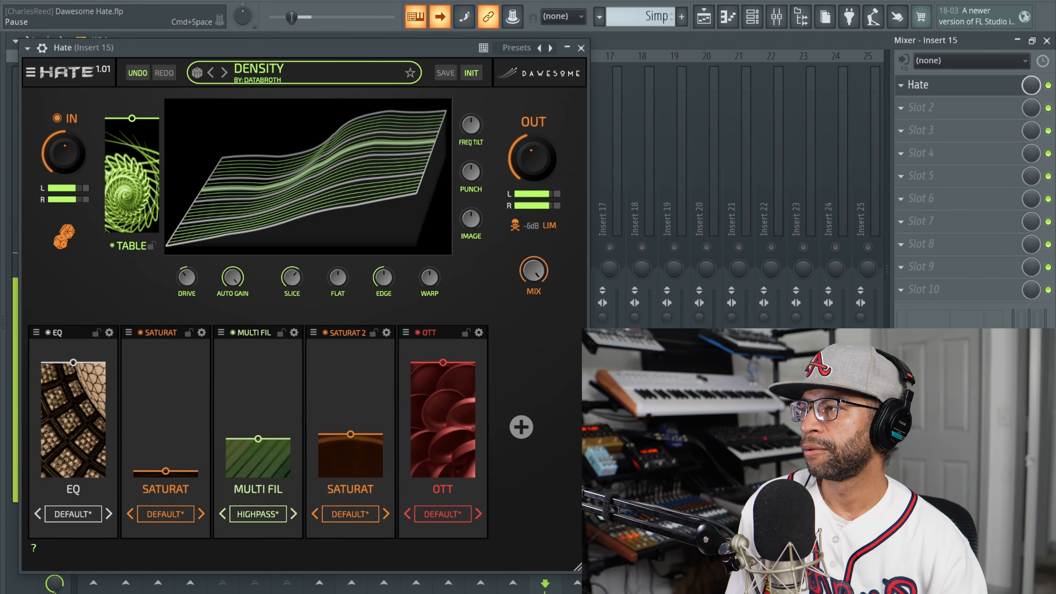
key("space")
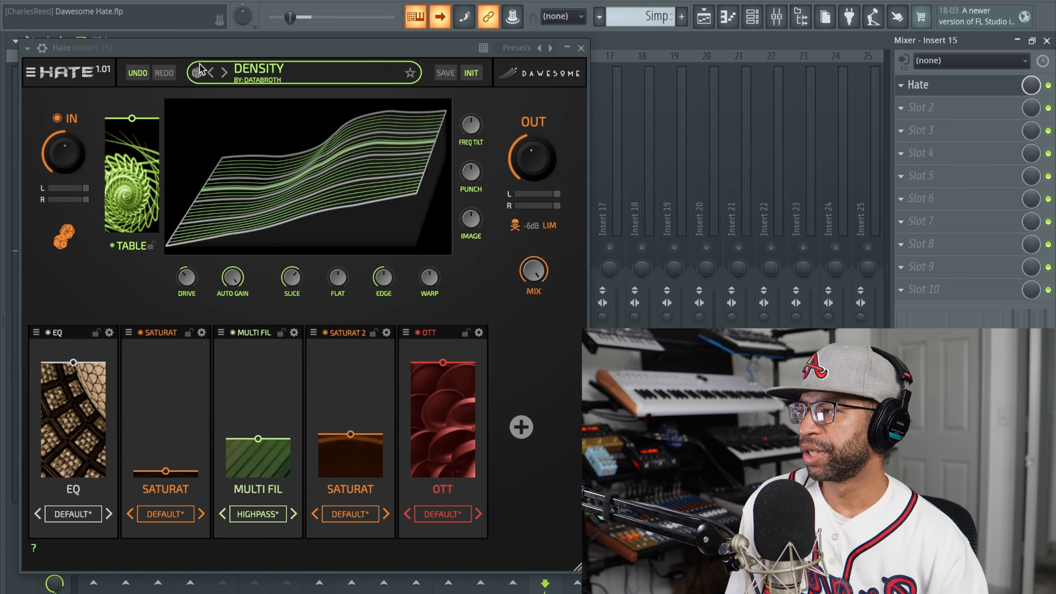
- Load a random preset, filter the preset browser to Drums, load random drum preset Dirt, and start playback
left_click(197, 74)
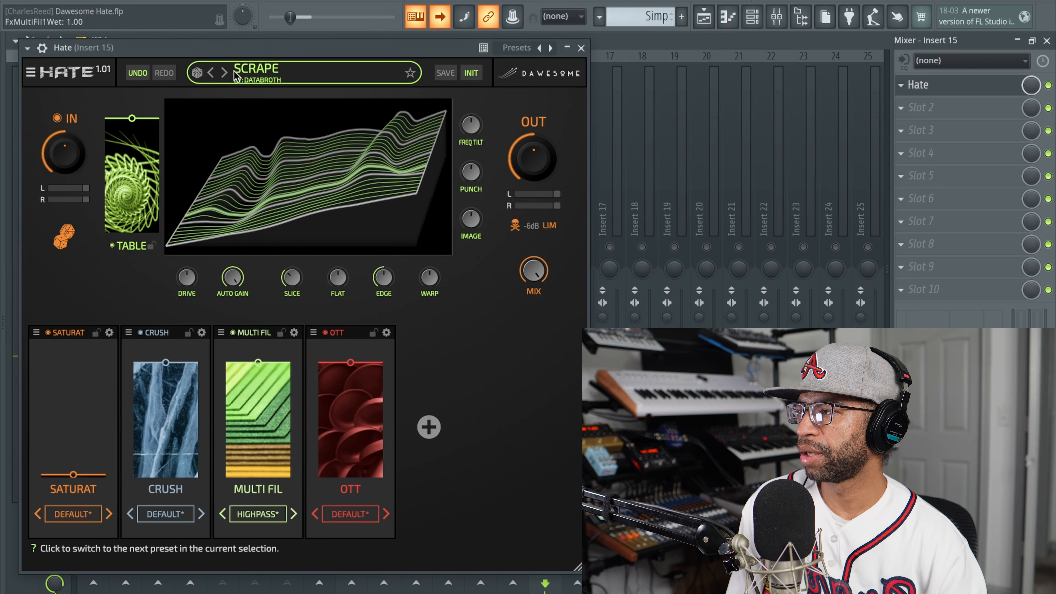
left_click(252, 71)
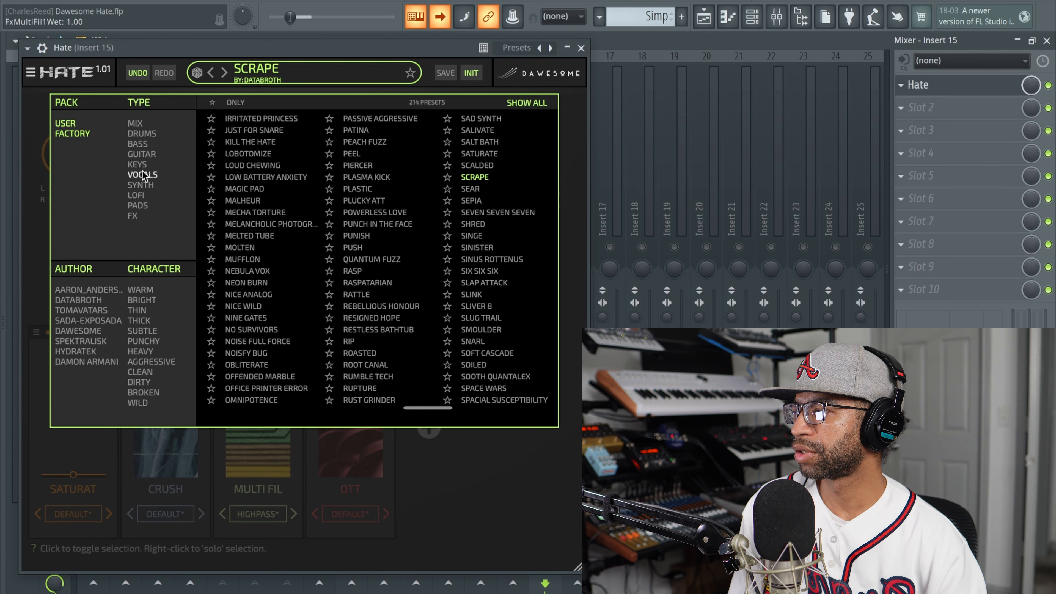
left_click(141, 134)
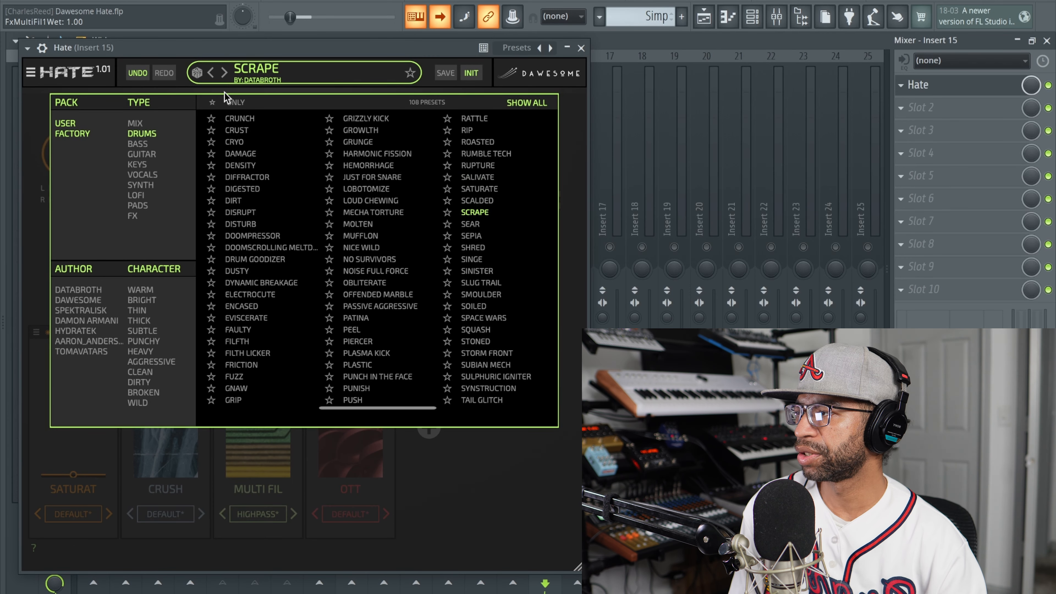
left_click(197, 74)
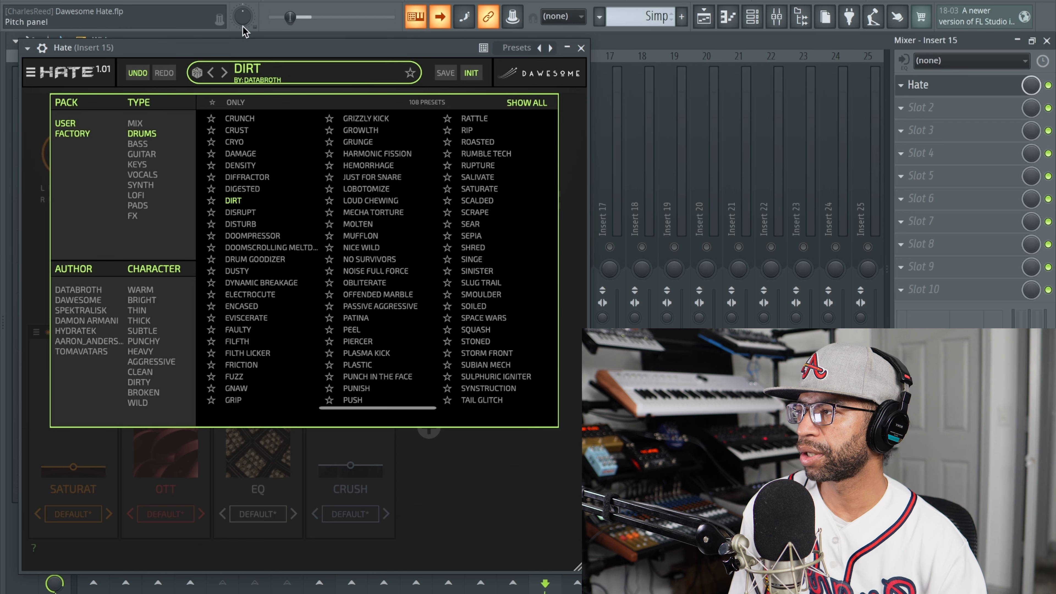
key("space")
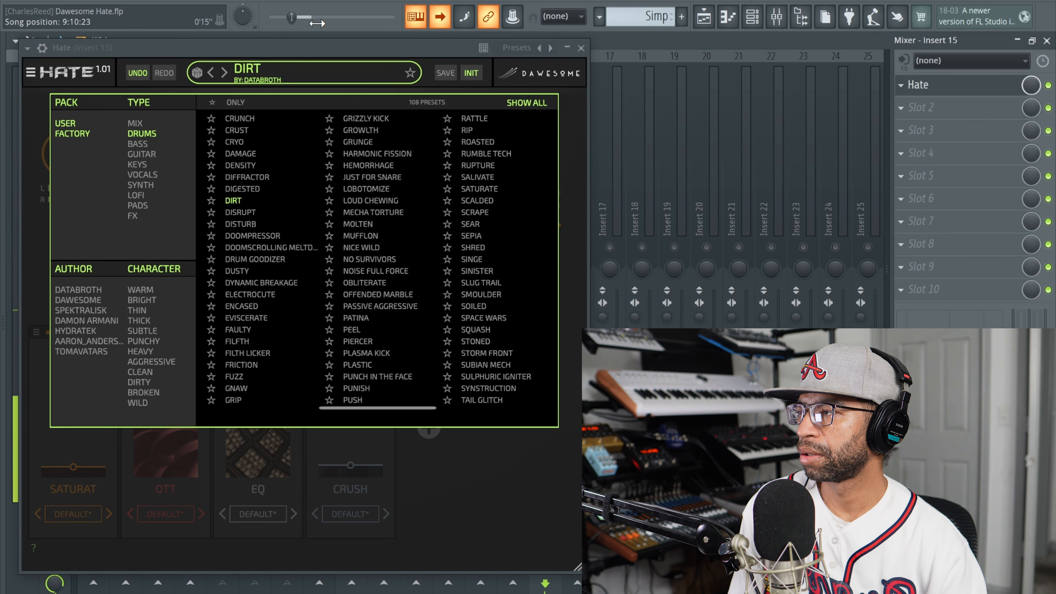
mouse_move(319, 40)
left_mouse_down()
mouse_move(348, 47)
mouse_move(321, 51)
left_mouse_up()
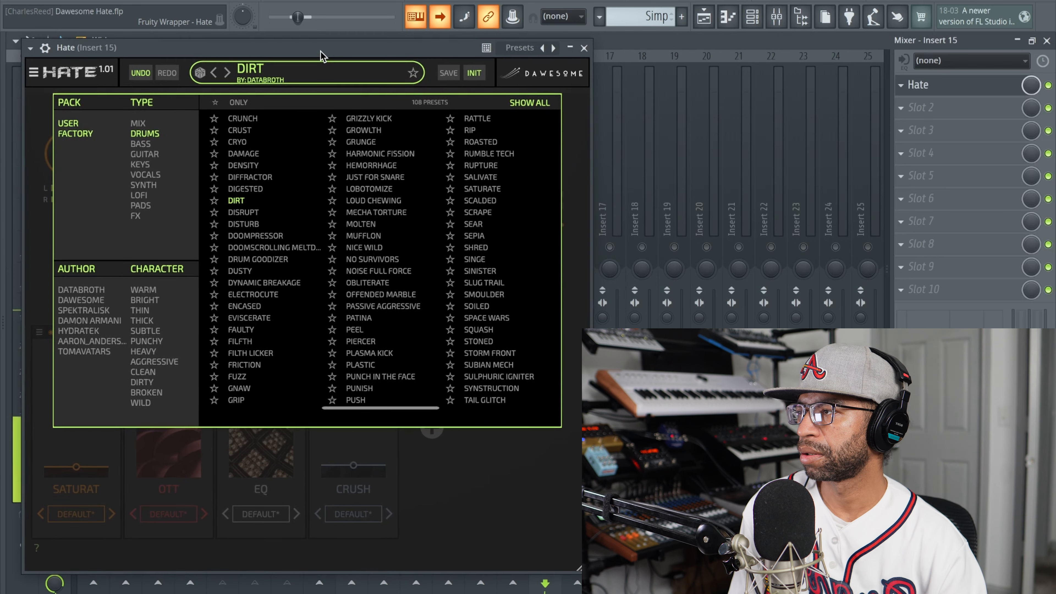
- Audition random Drums presets Doompressor, Cryo, Soiled and Filfth on the playing drums, and mark Filfth as a favorite
left_click(202, 75)
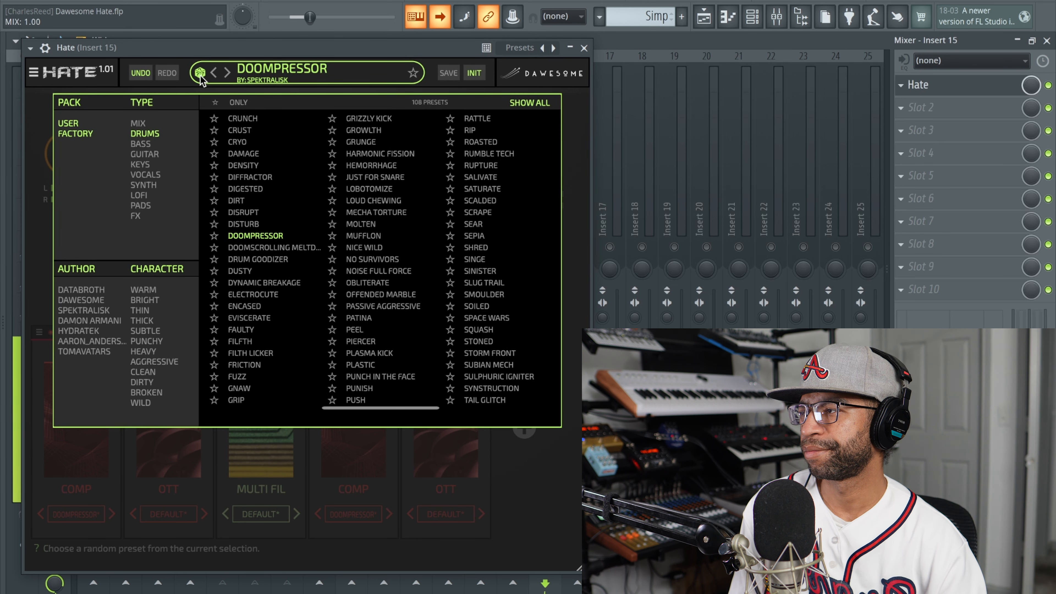
left_click(200, 74)
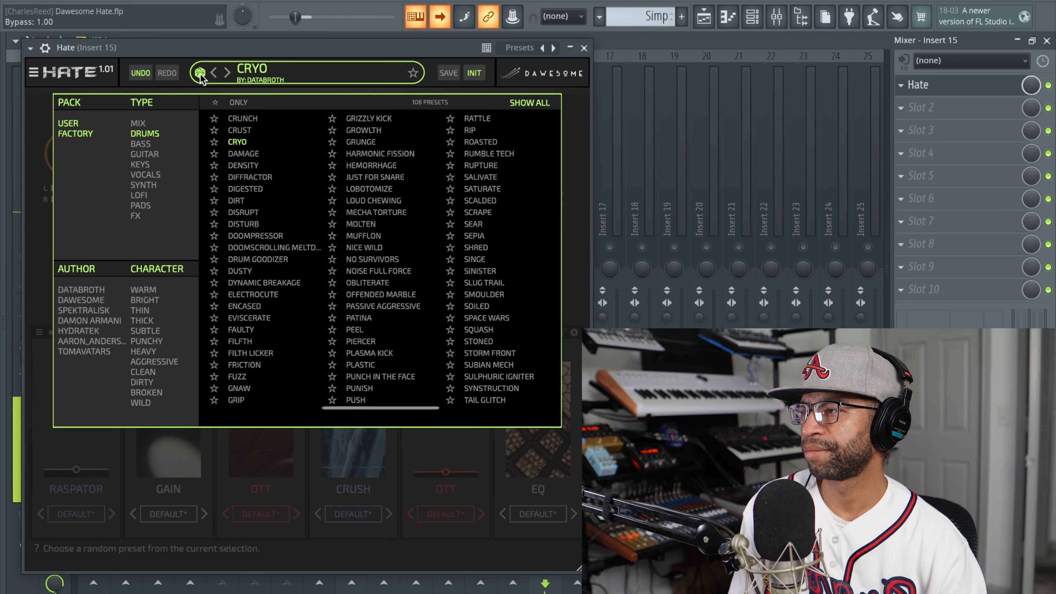
left_click_drag(341, 53, 335, 59)
left_click_drag(288, 74, 327, 49)
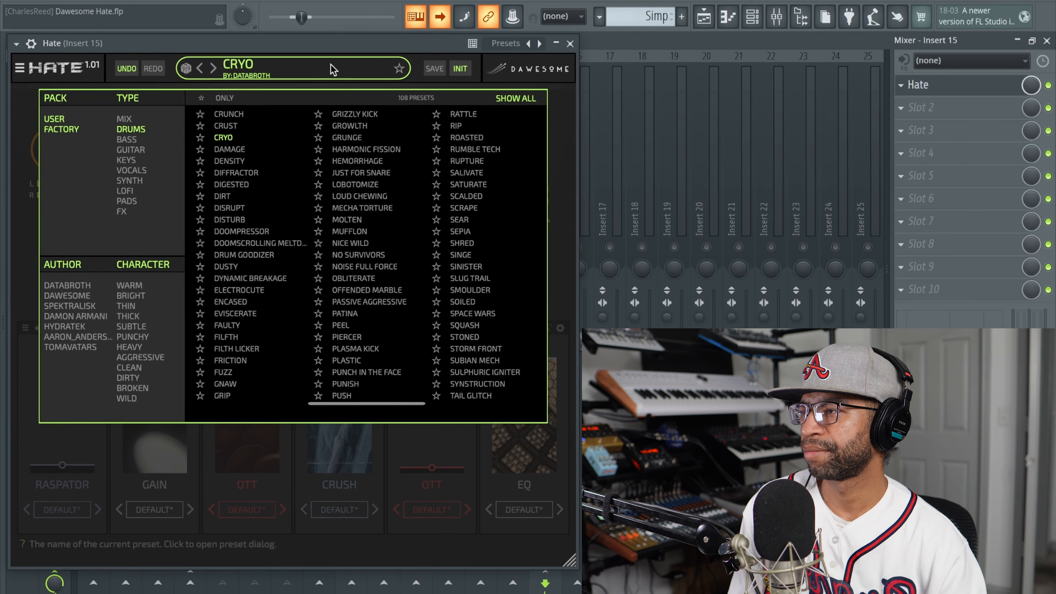
left_click(186, 69)
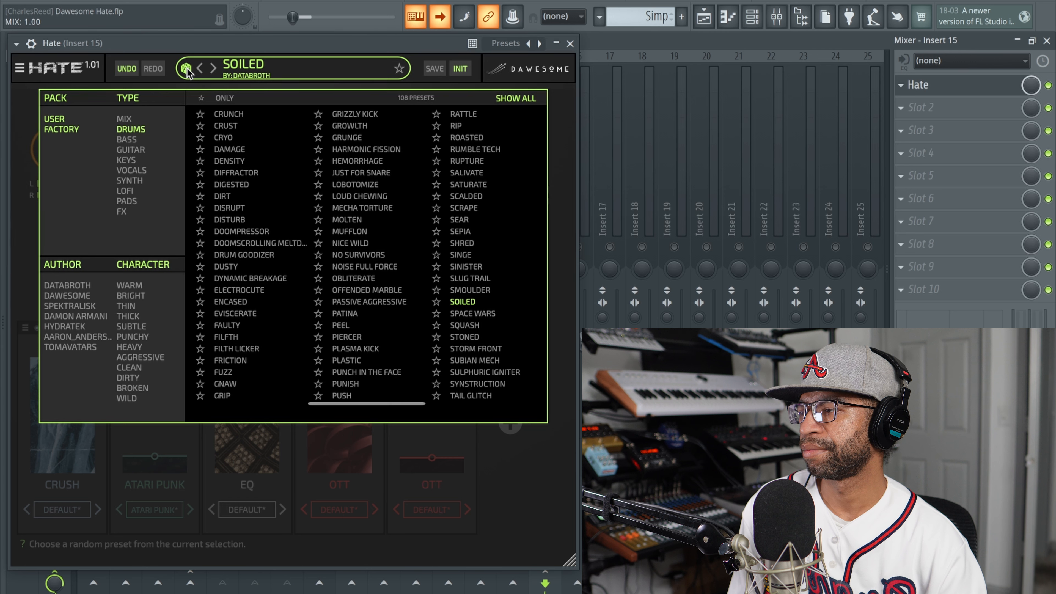
left_click(187, 69)
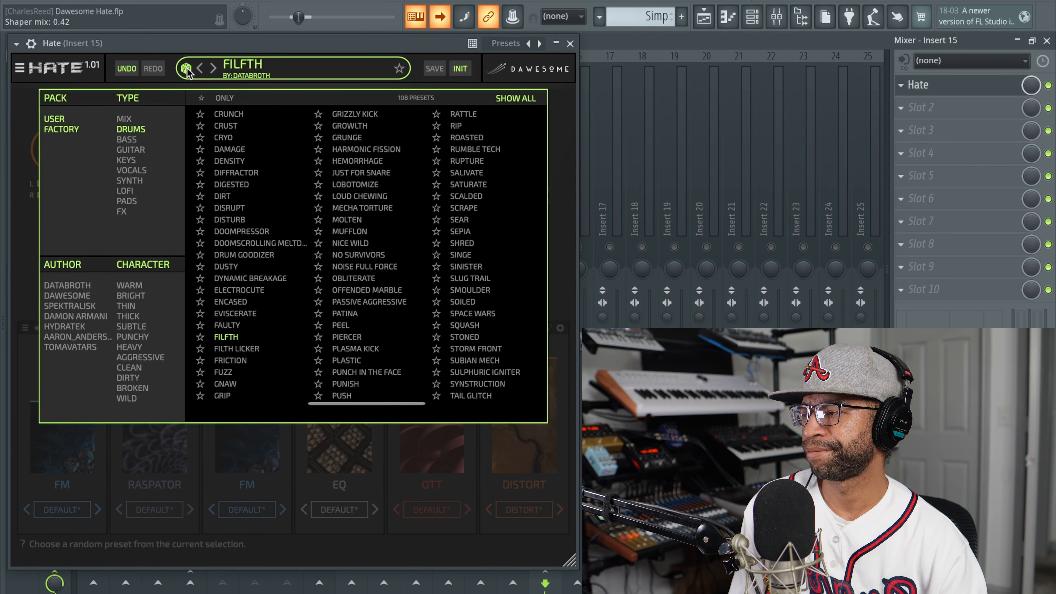
left_click(201, 338)
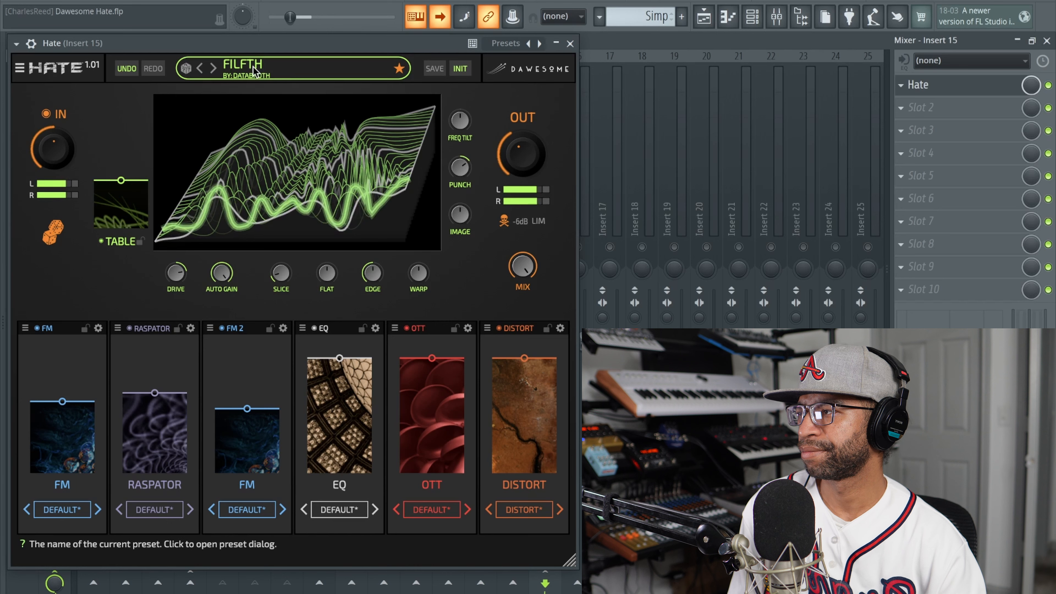
- Reopen the preset browser and load random Drums presets Shred, Buzz Saw, Bad Drums and Stoned, marking Bad Drums as a favorite
left_click(228, 80)
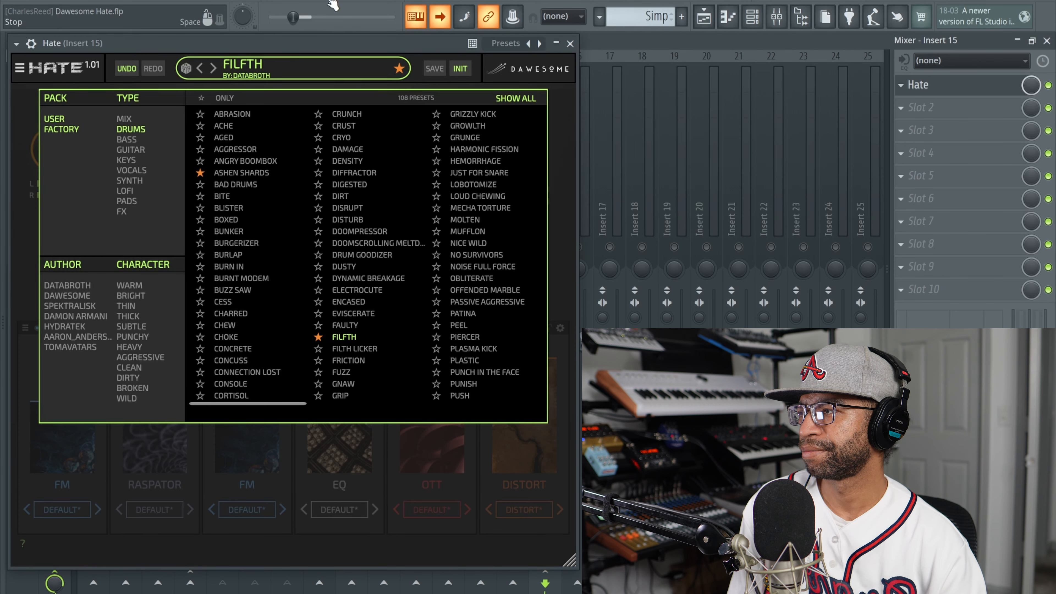
left_click(290, 17)
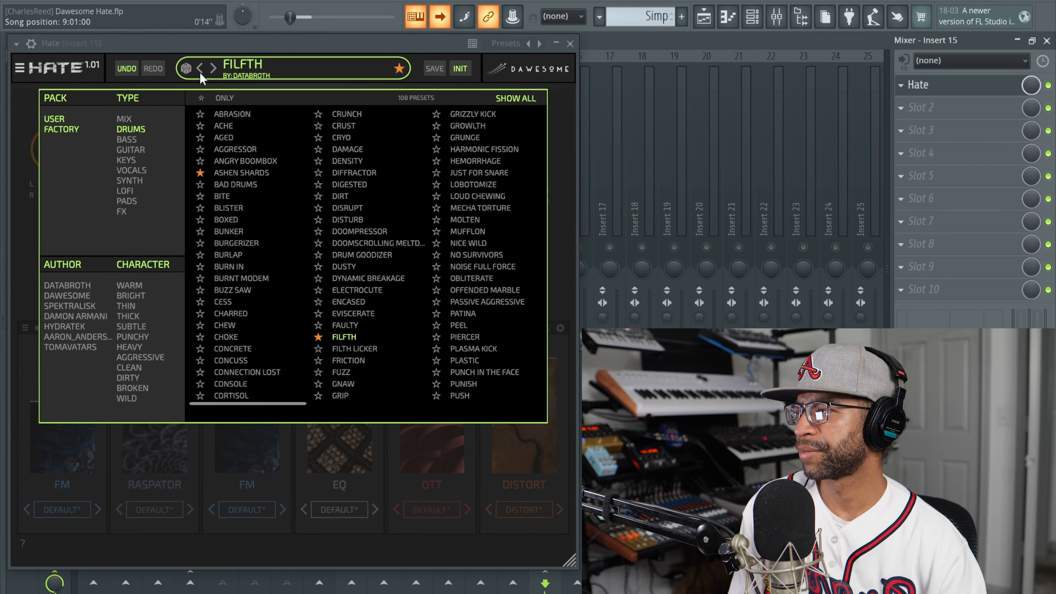
left_click(186, 68)
left_click(289, 17)
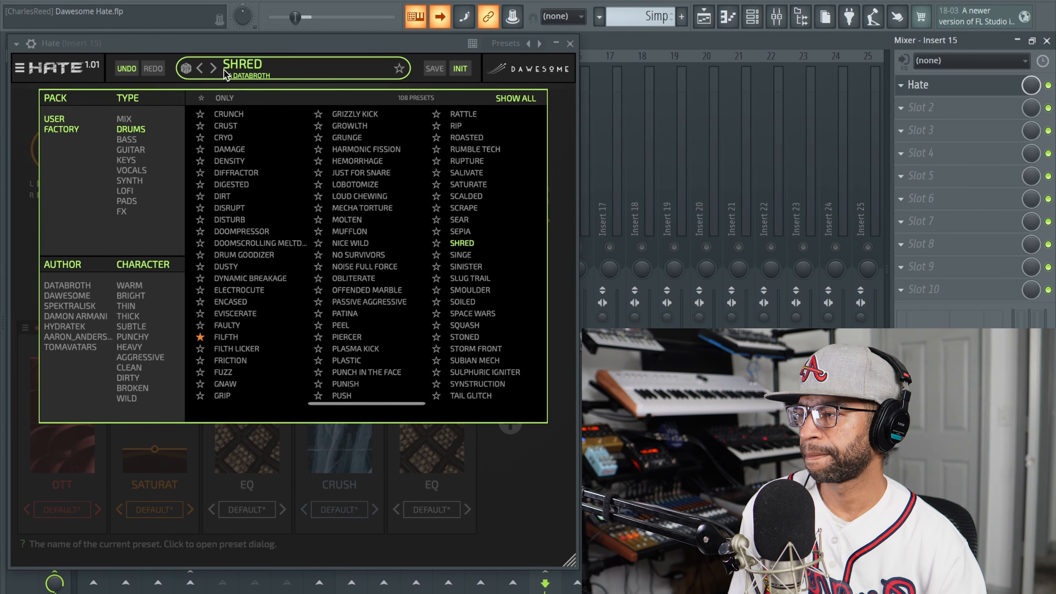
left_click(187, 70)
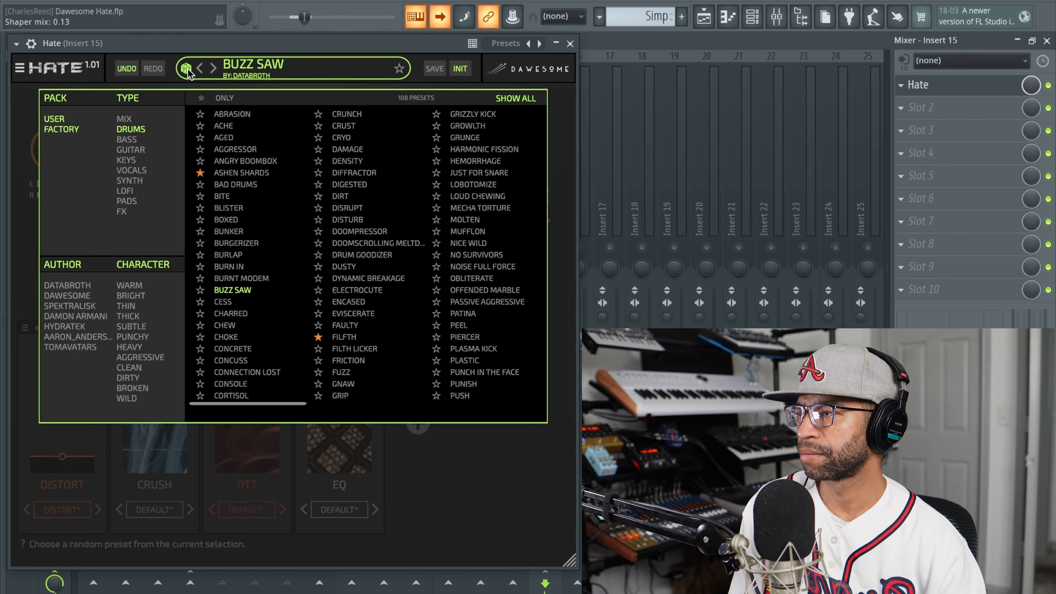
left_click(187, 70)
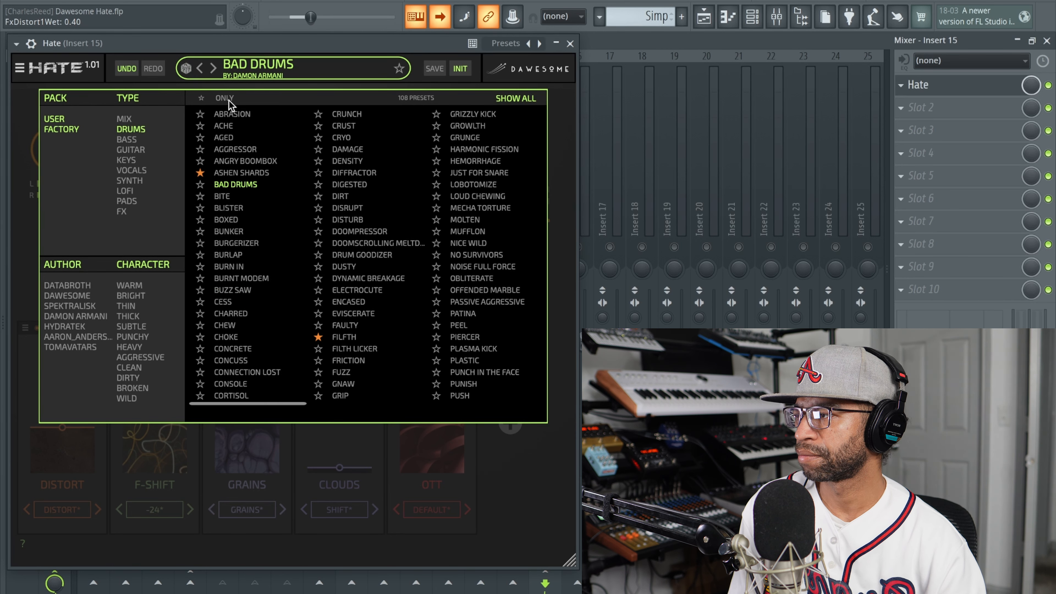
left_click(200, 184)
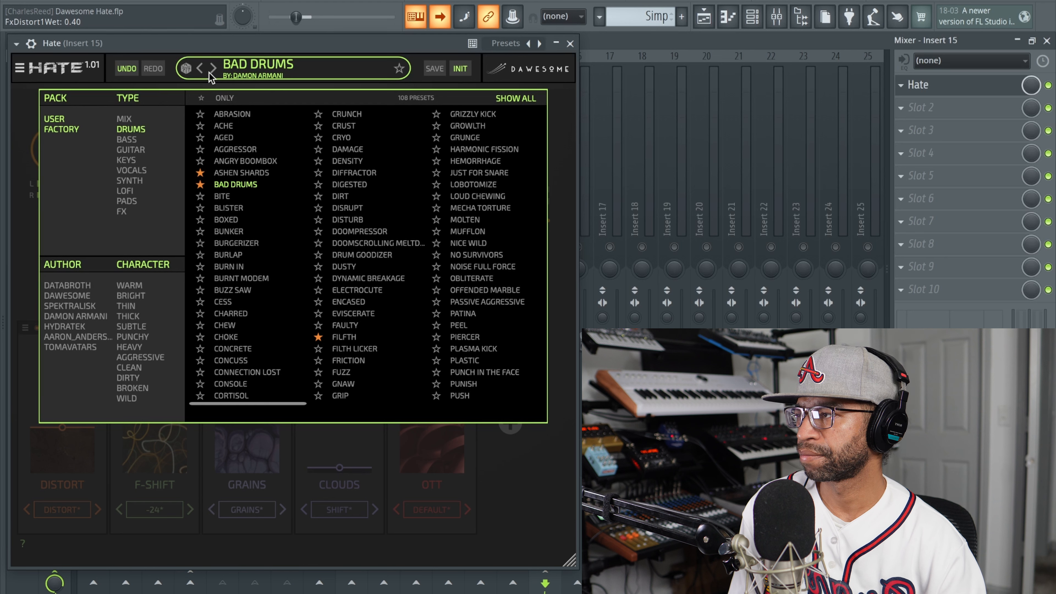
left_click(186, 69)
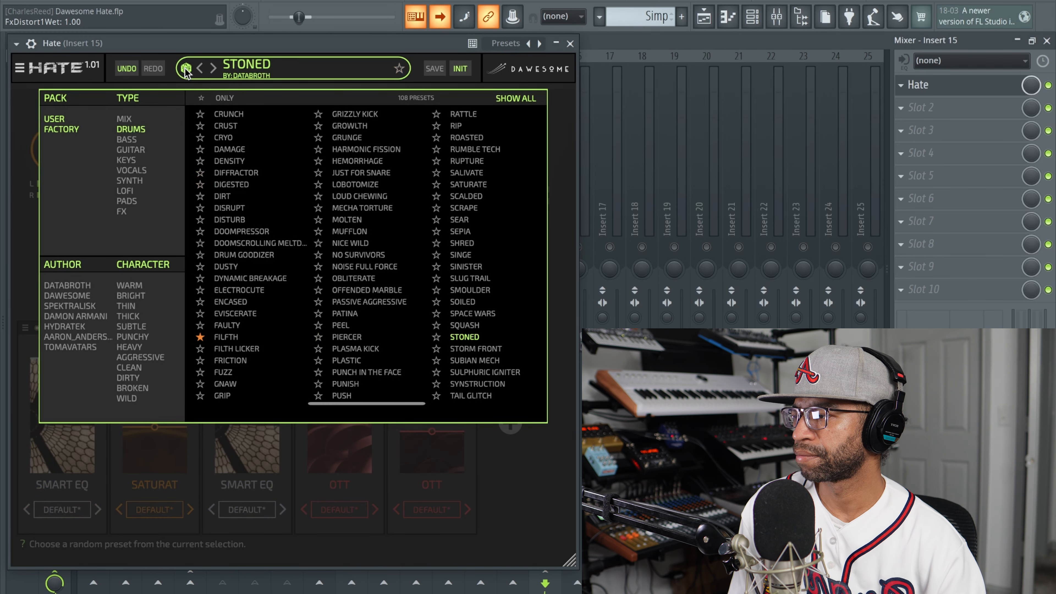
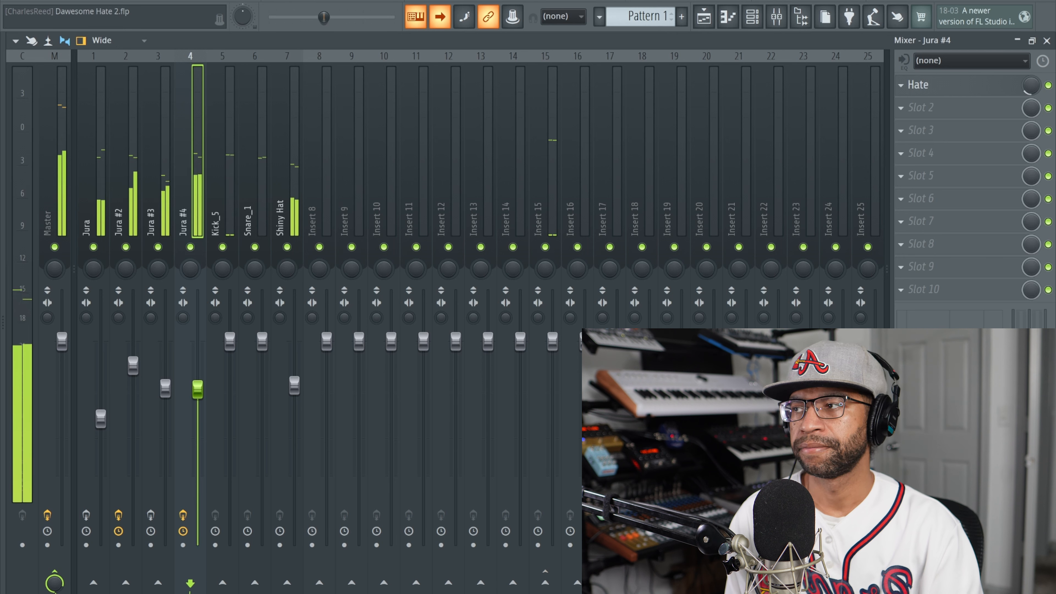
- Stop the full mix, solo the Jura #2 track, and play it to compare its sound with Hate bypassed and enabled
key("space")
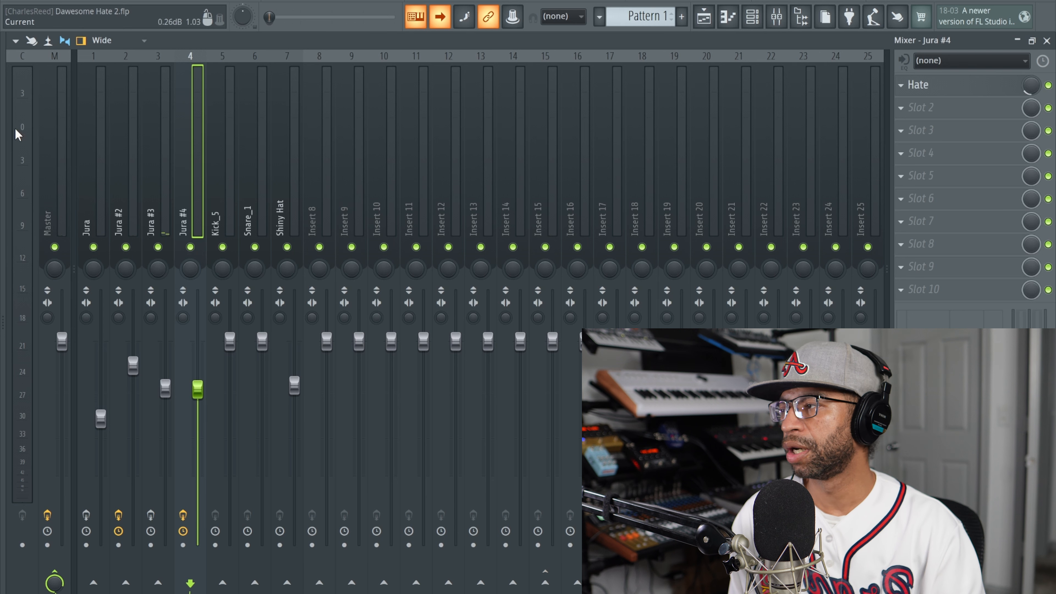
left_click(114, 177)
right_click(126, 247)
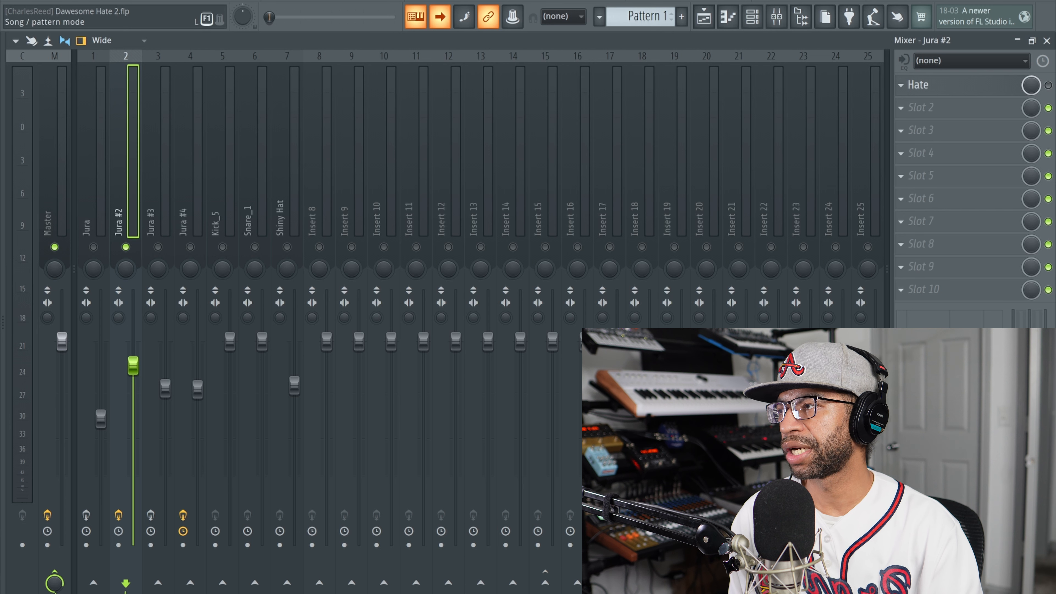
key("space")
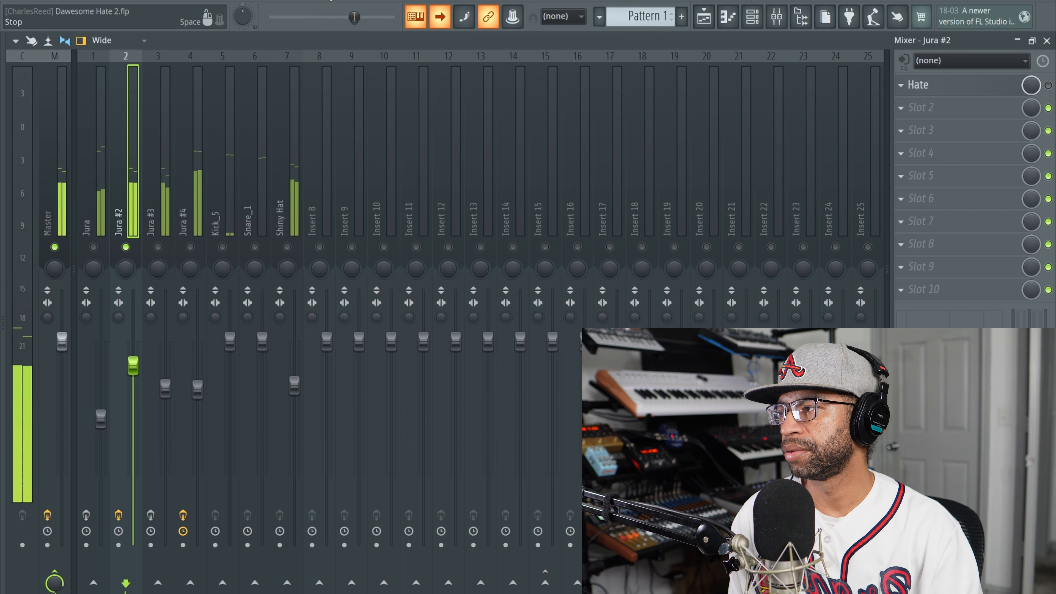
key("space")
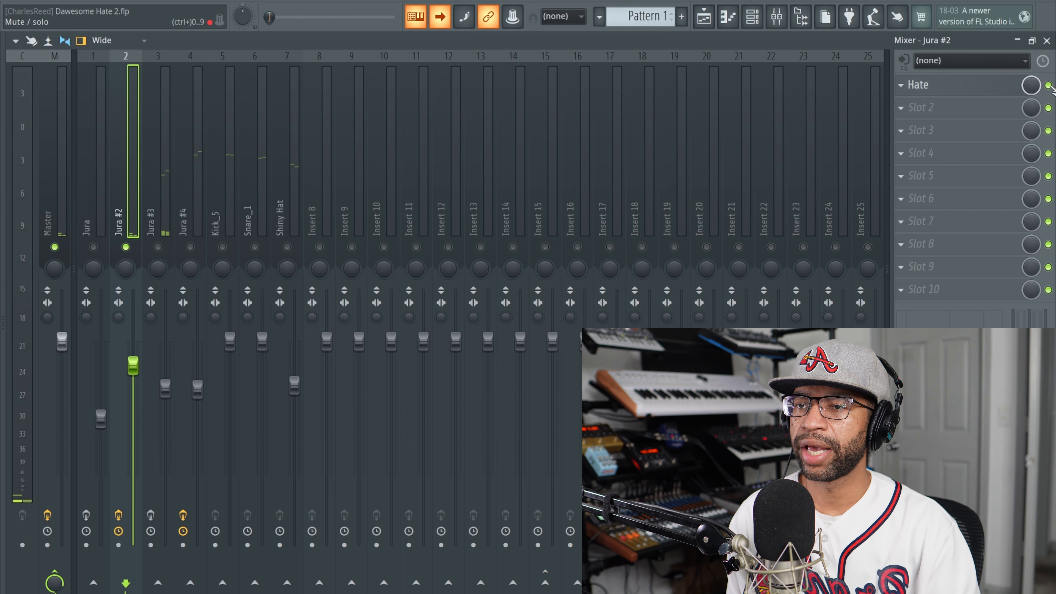
- Open Jura #2's Hate plugin, move its window clear of the effects list, and listen to the processed track
left_click(980, 87)
left_click_drag(499, 116, 421, 44)
left_click(310, 1)
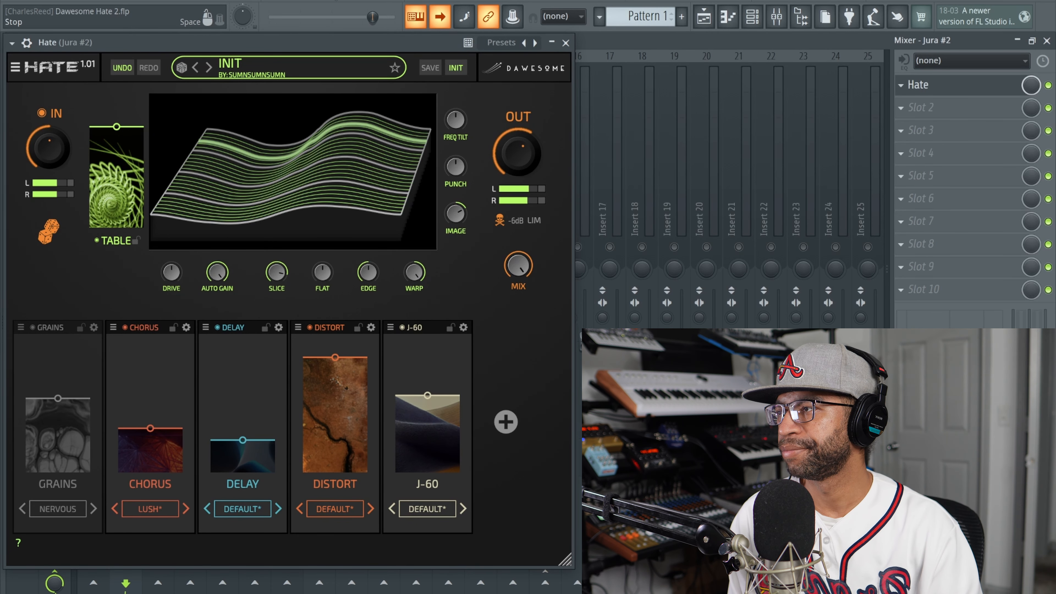
left_click(322, 0)
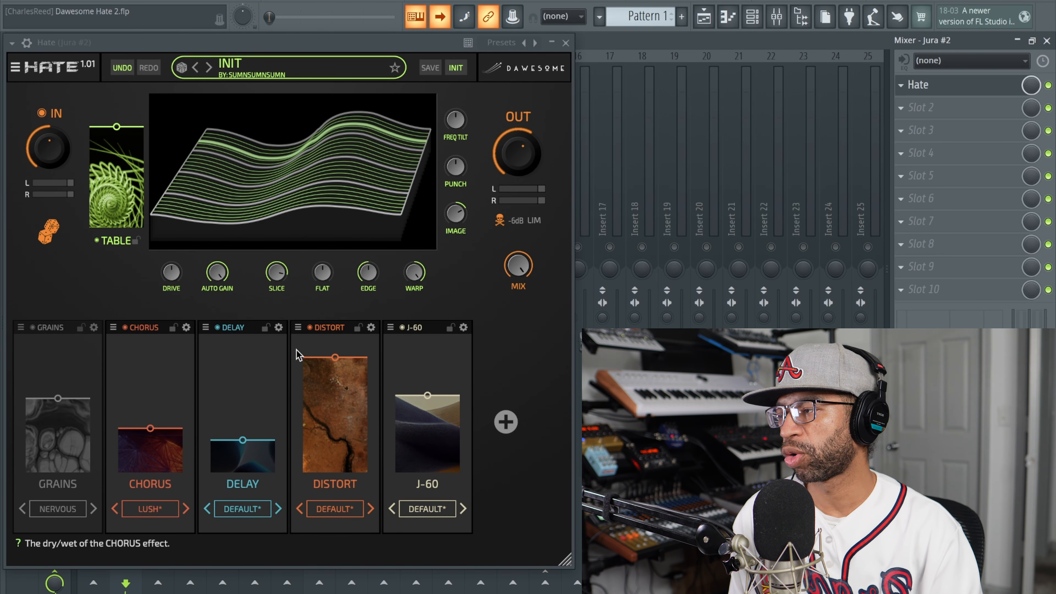
- Enable the Grains module, load its Drunken factory preset, lower its dry/wet level, and leave it switched on
left_click(33, 328)
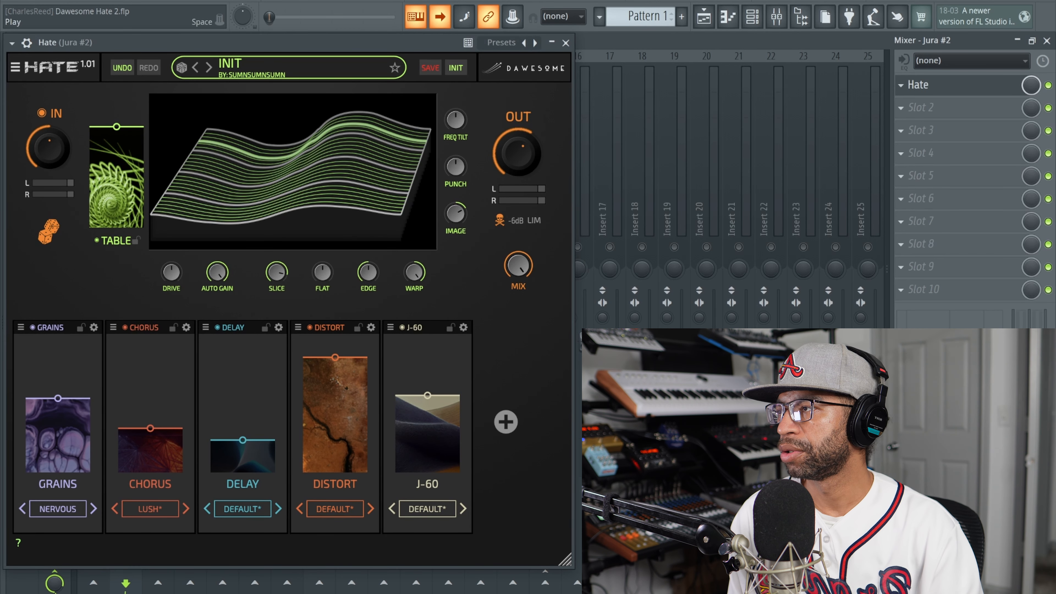
left_click(58, 509)
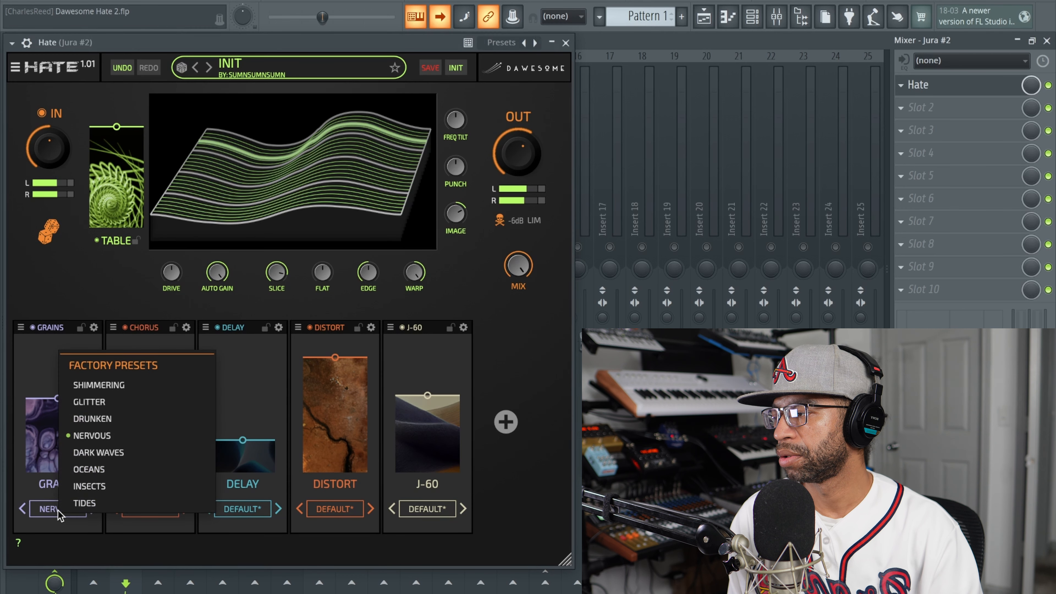
left_click(101, 419)
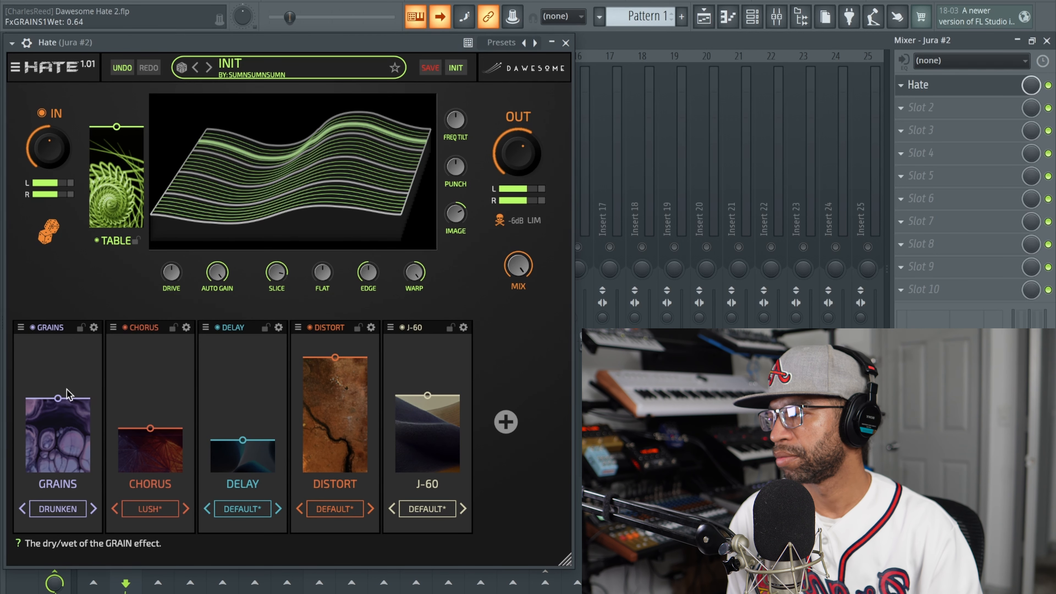
left_click_drag(59, 399, 54, 457)
left_click_drag(326, 17, 269, 18)
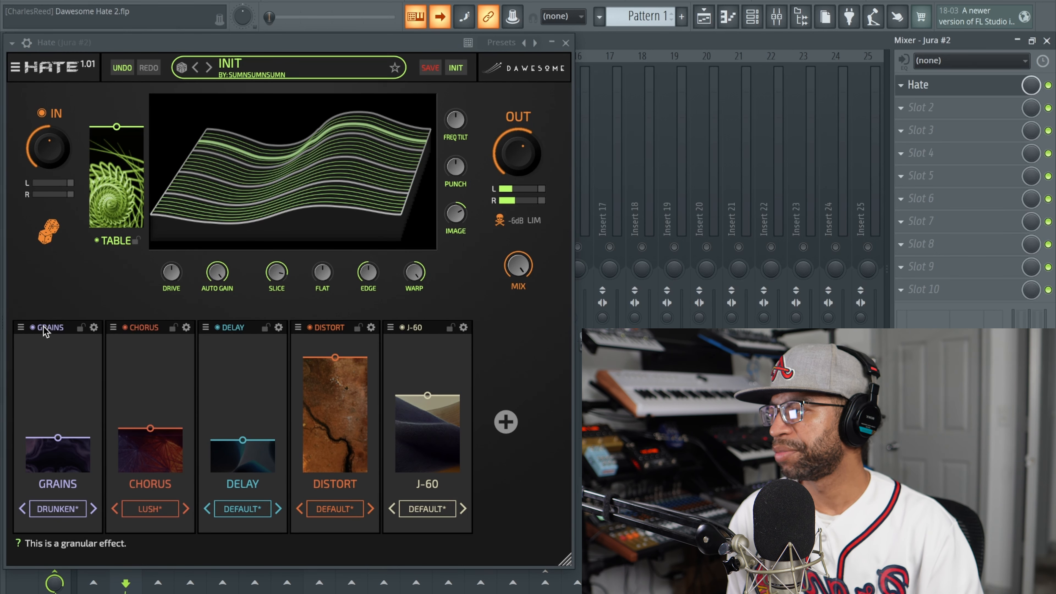
left_click(33, 328)
left_click(32, 328)
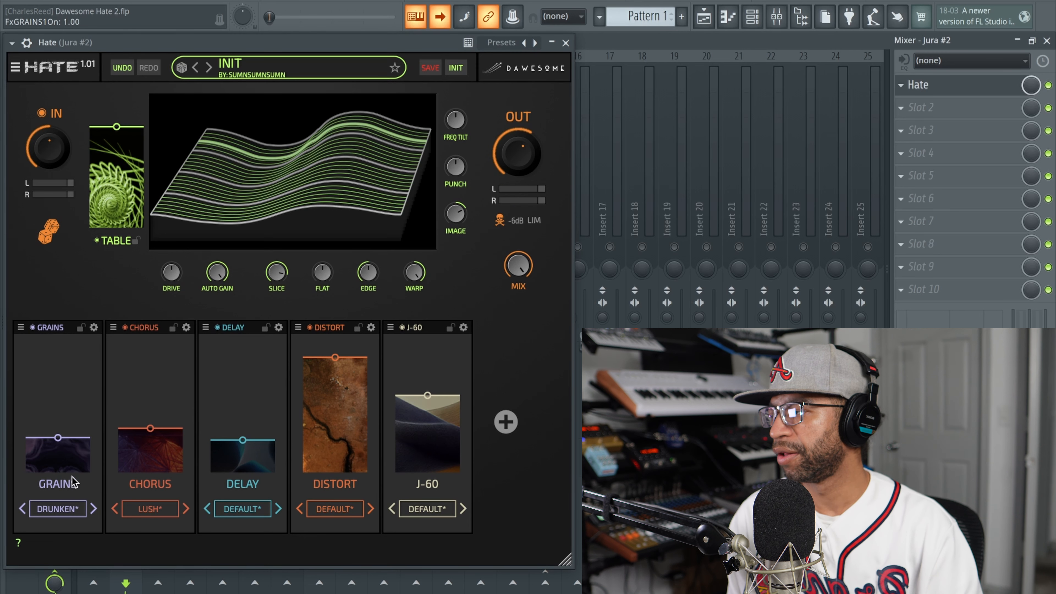
- Show the Grains module's detailed controls, audition its Tides factory preset on Jura #2, and switch the module off
left_click(94, 327)
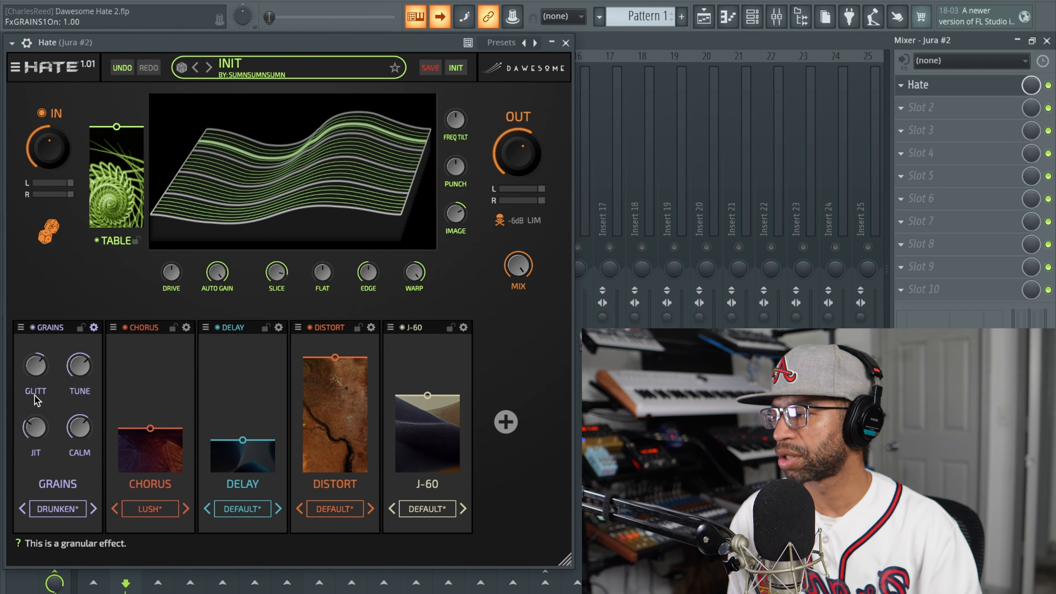
left_click(57, 512)
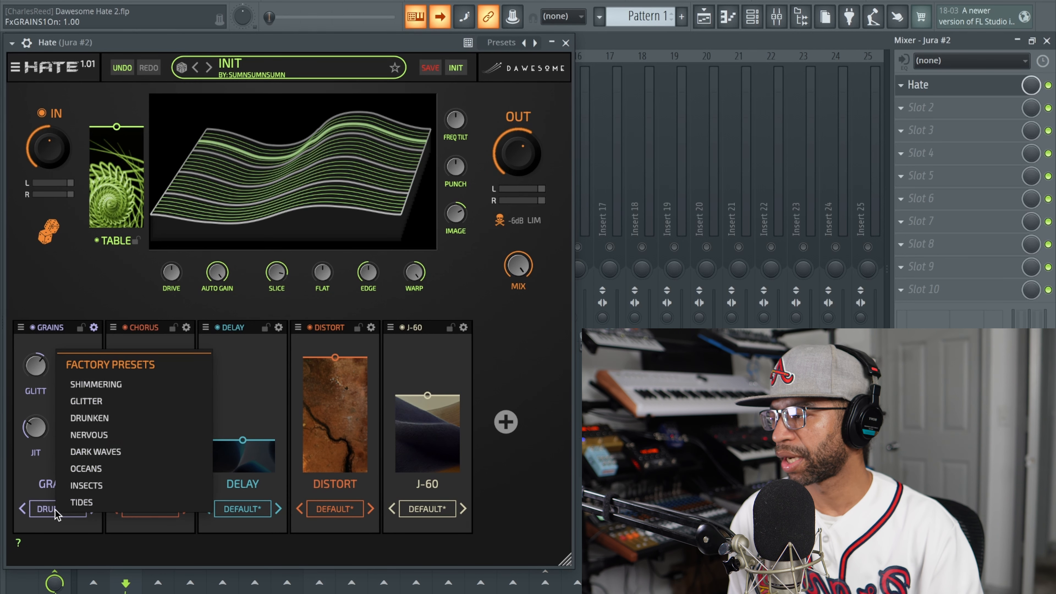
left_click(239, 300)
key("space")
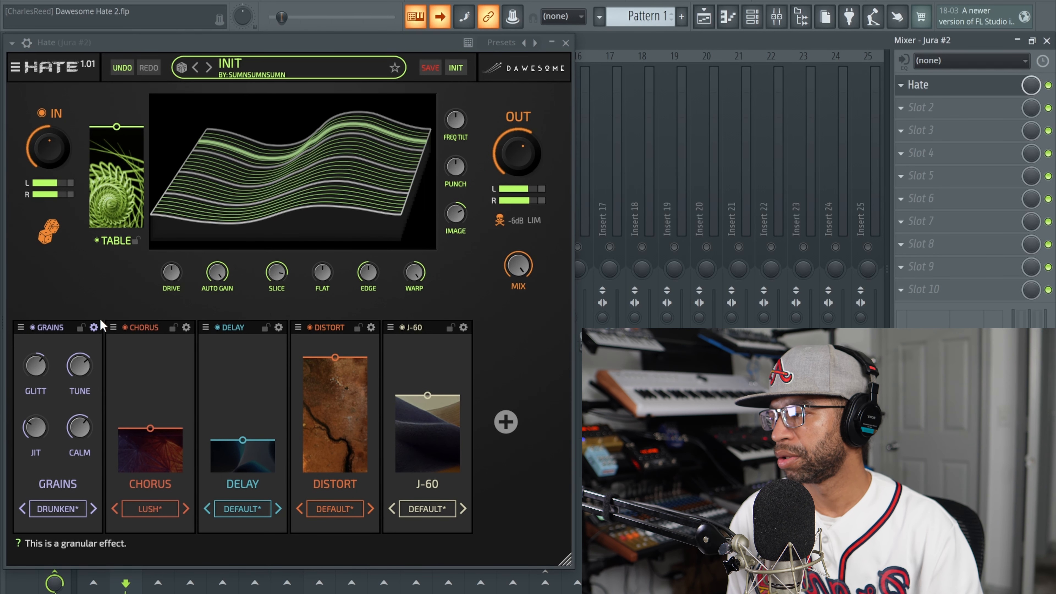
left_click(53, 507)
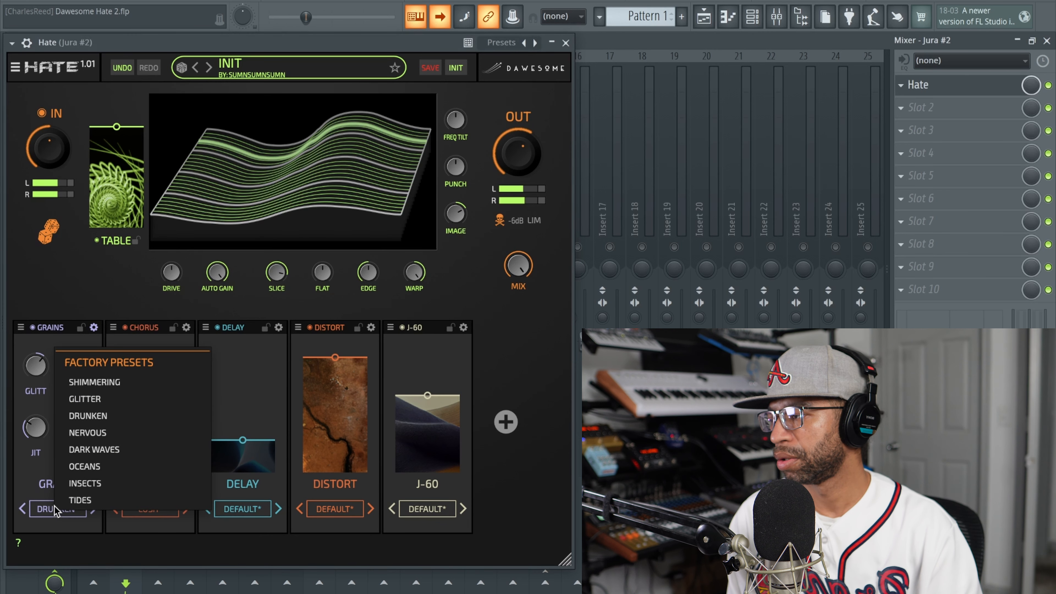
left_click(71, 499)
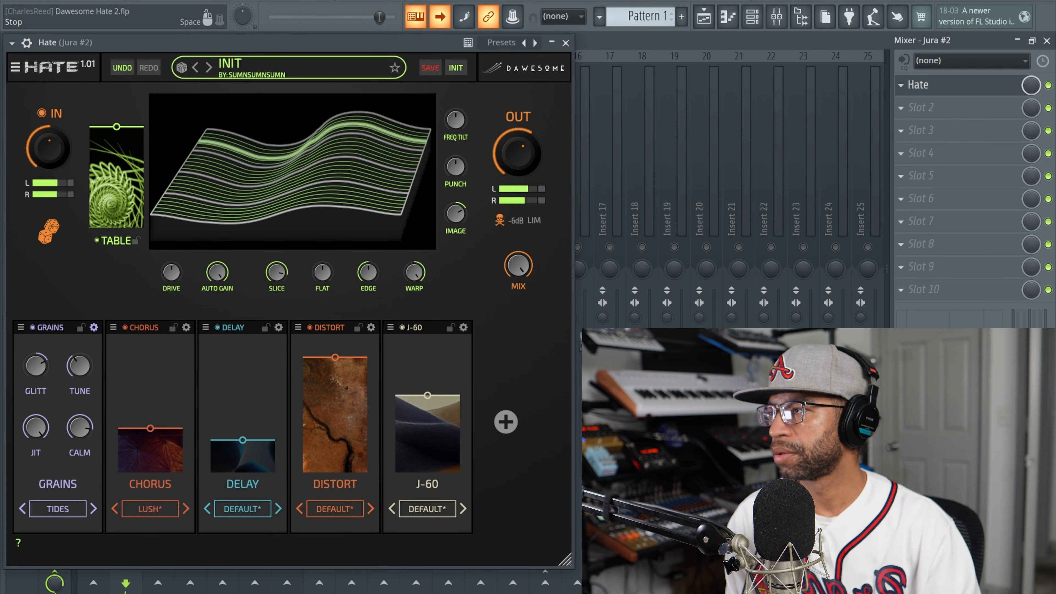
key("space")
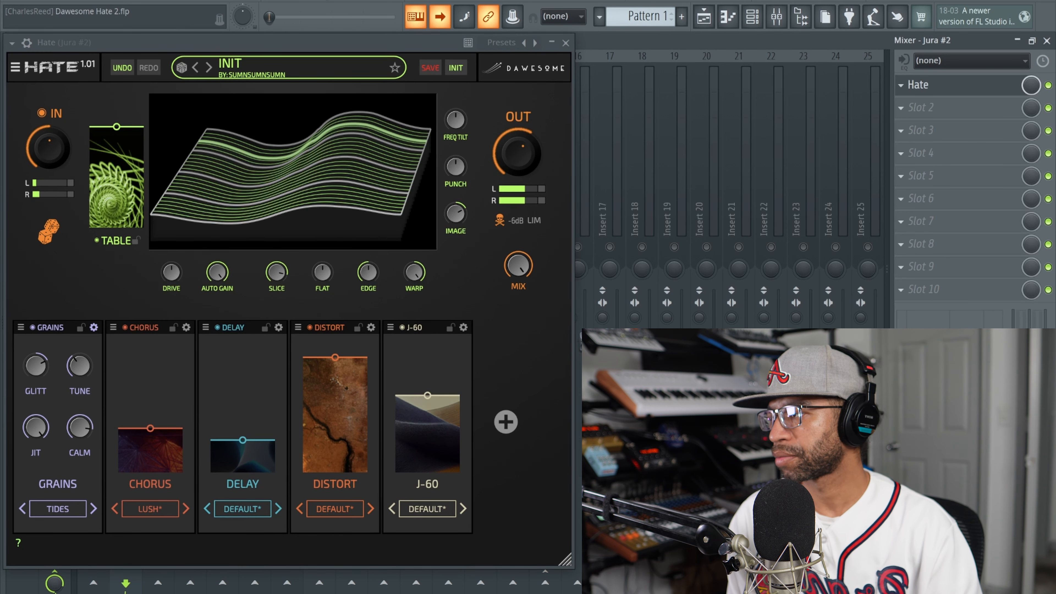
left_click(33, 328)
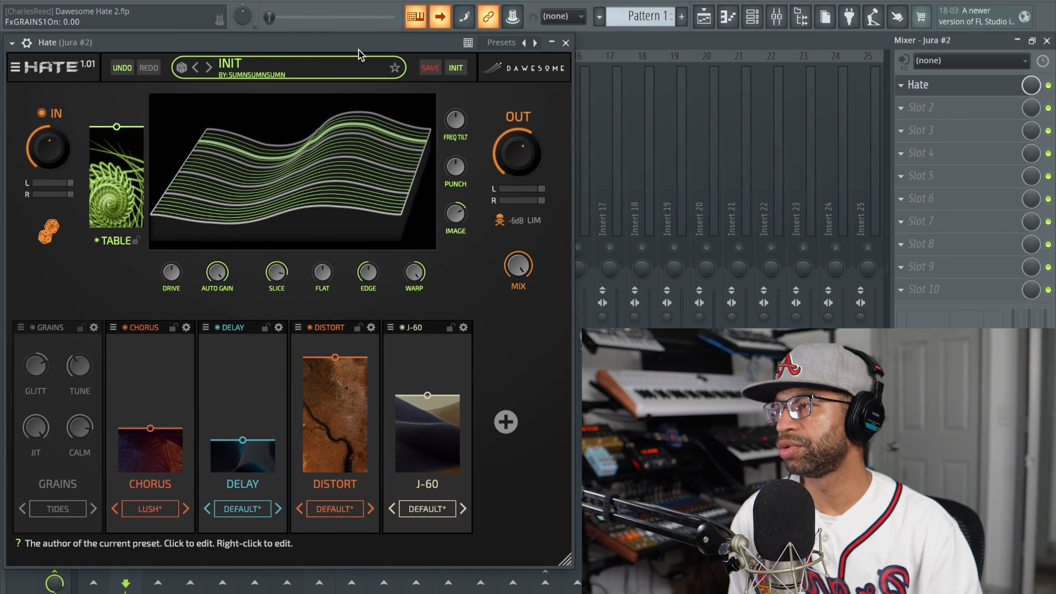
- Reset Jura #2's Hate plugin to its INIT state and close its window
left_click(455, 68)
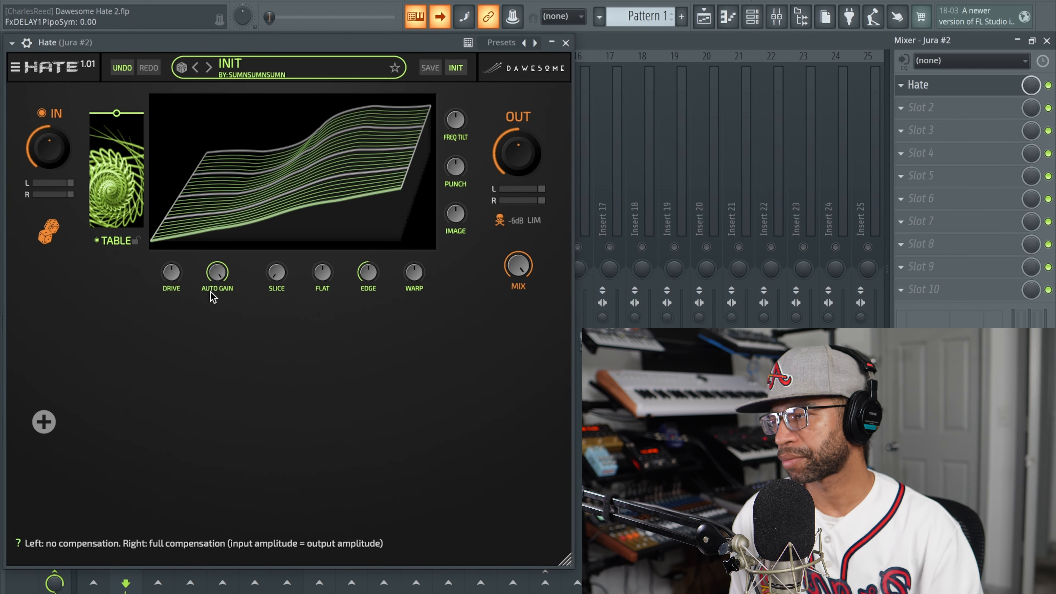
left_click(566, 42)
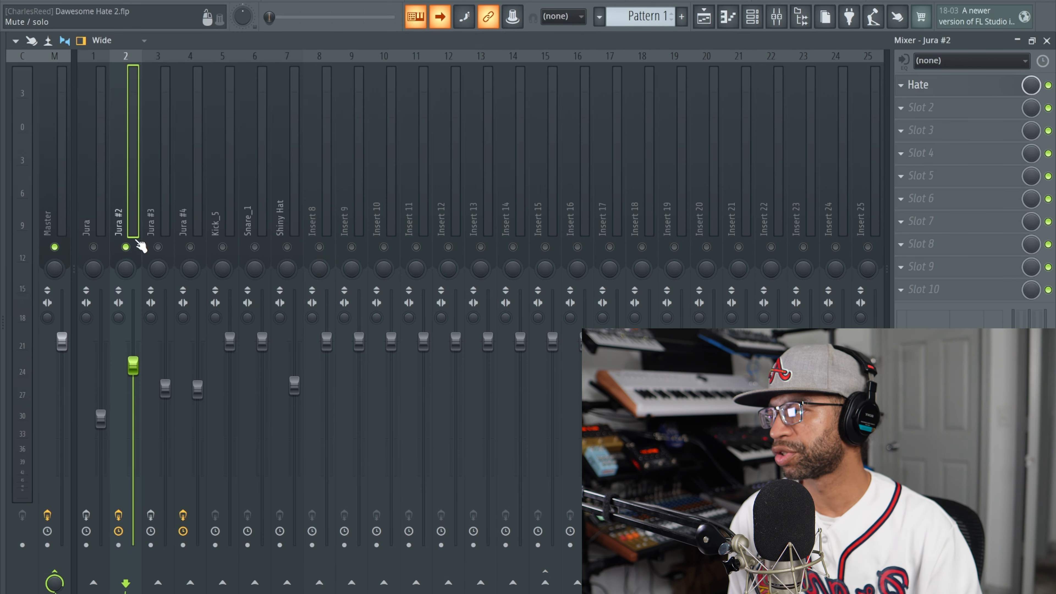
- Solo the Jura track, raise its volume while it plays, and enable its effects
right_click(91, 250)
left_click(95, 224)
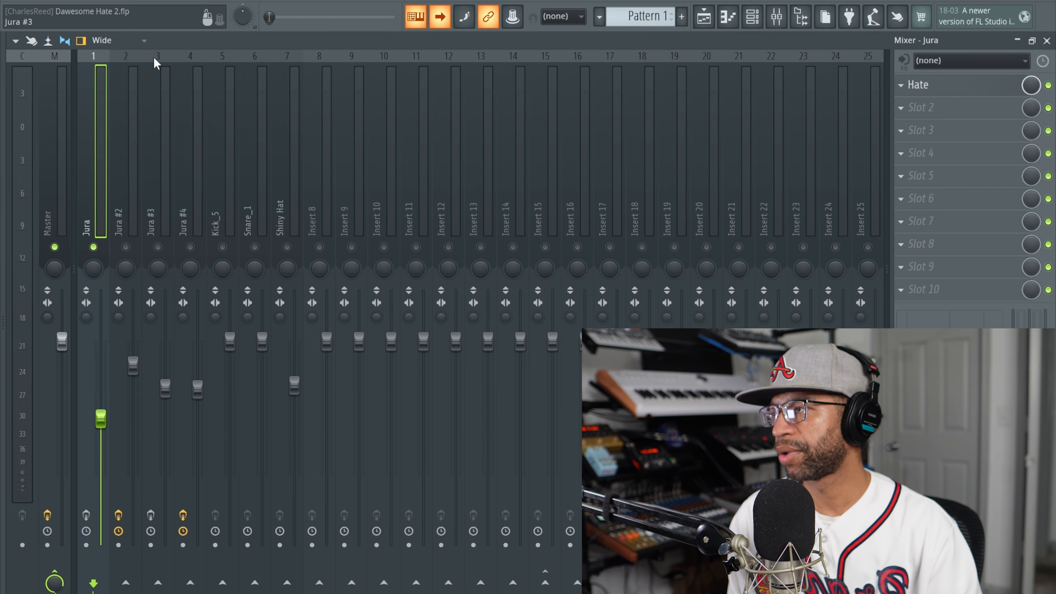
key("space")
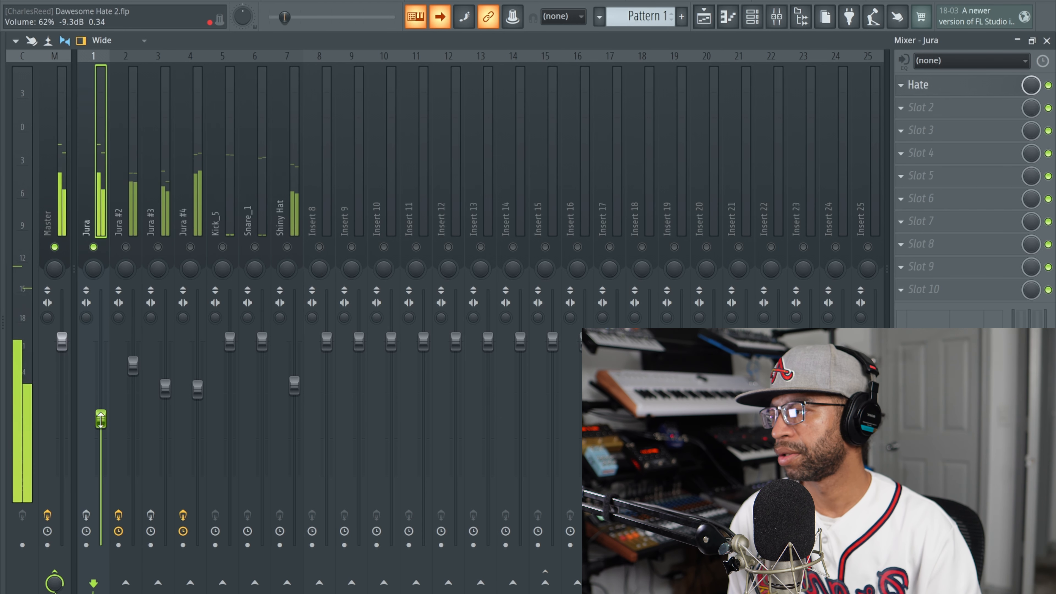
left_click_drag(101, 420, 100, 385)
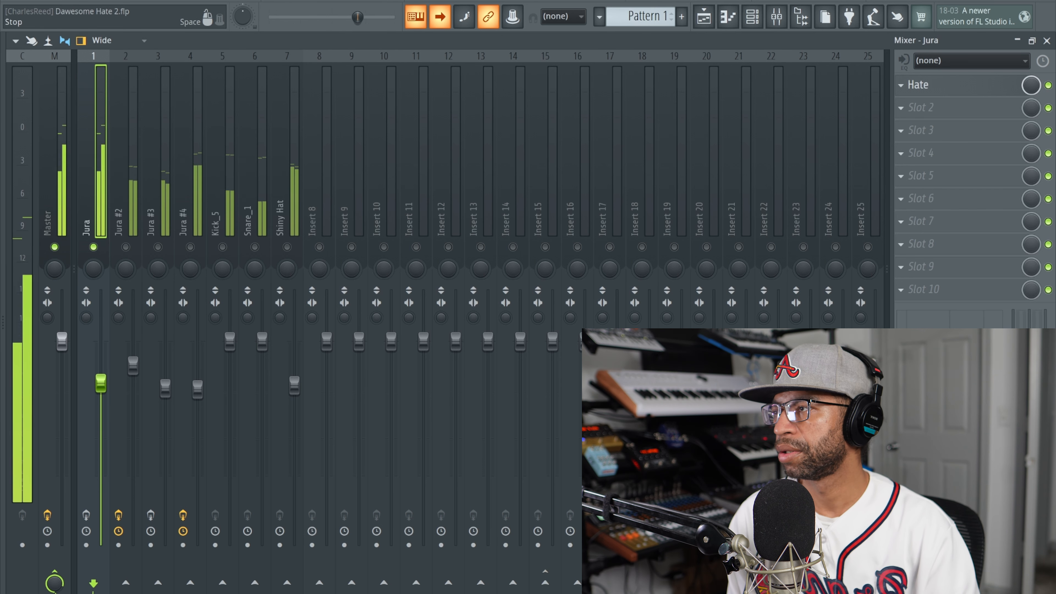
left_click(86, 515)
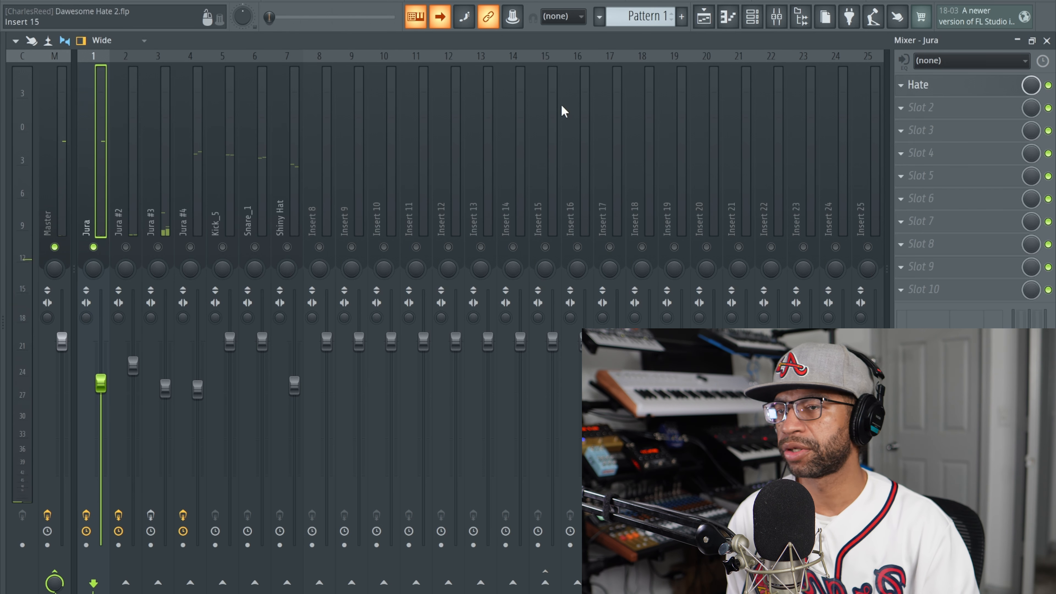
- Open Jura's Hate plugin, move its window clear of the effects list, listen to the track, and reset the plugin to INIT
left_click(945, 89)
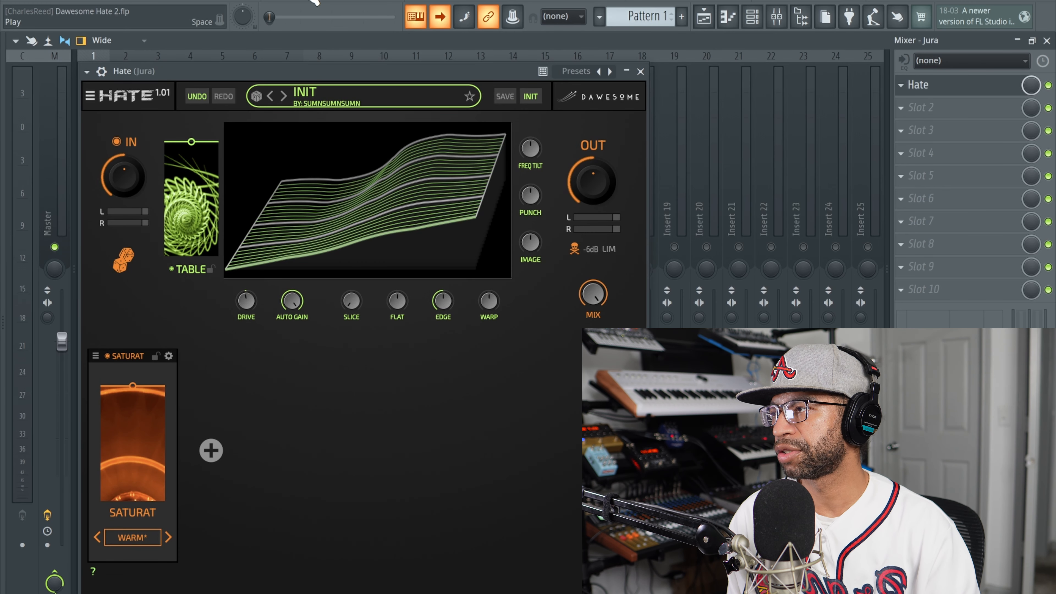
left_click(313, 2)
left_click_drag(308, 78, 234, 51)
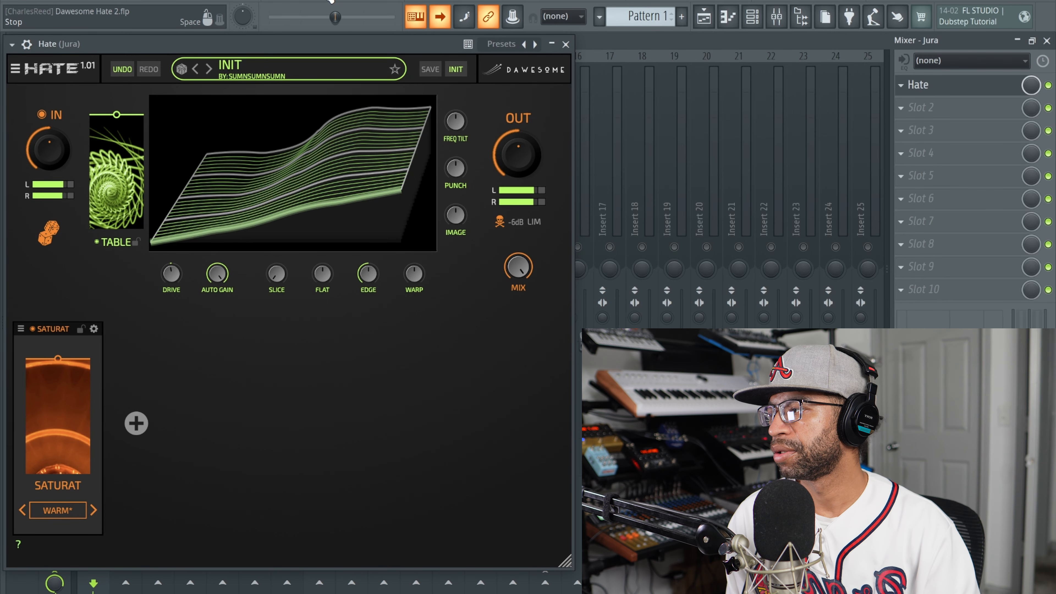
left_click(331, 1)
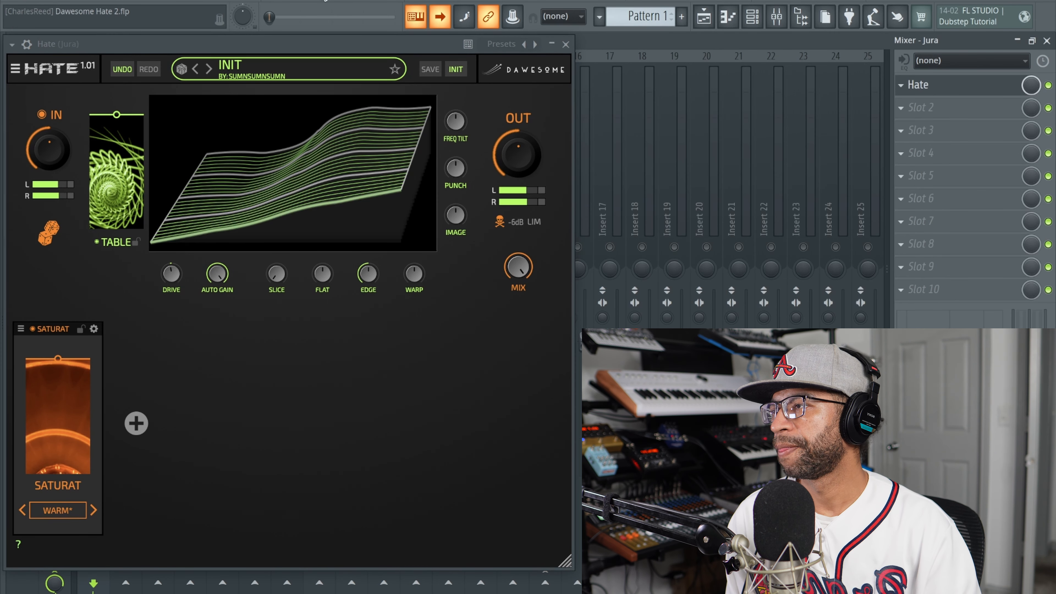
left_click(455, 70)
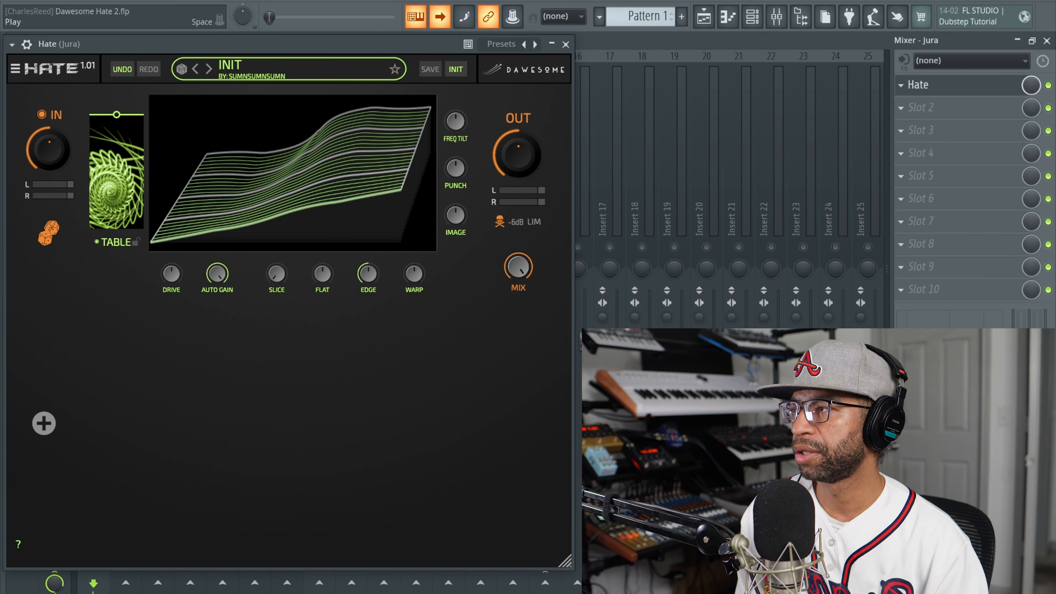
- Lower the wavetable shaper's dry/wet level to fully dry while listening to the Jura track
key("space")
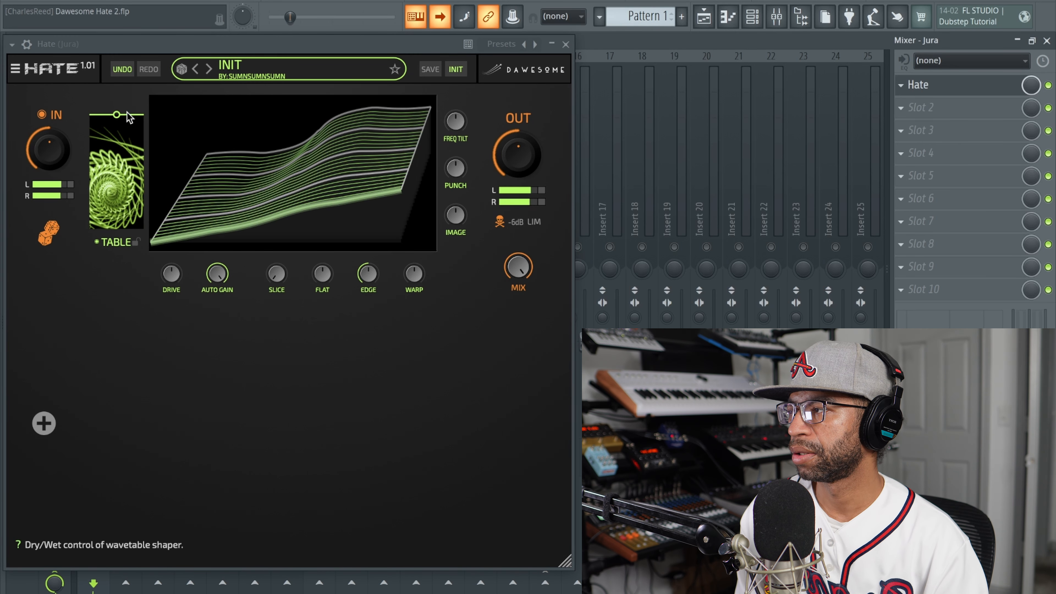
left_click_drag(133, 112, 151, 395)
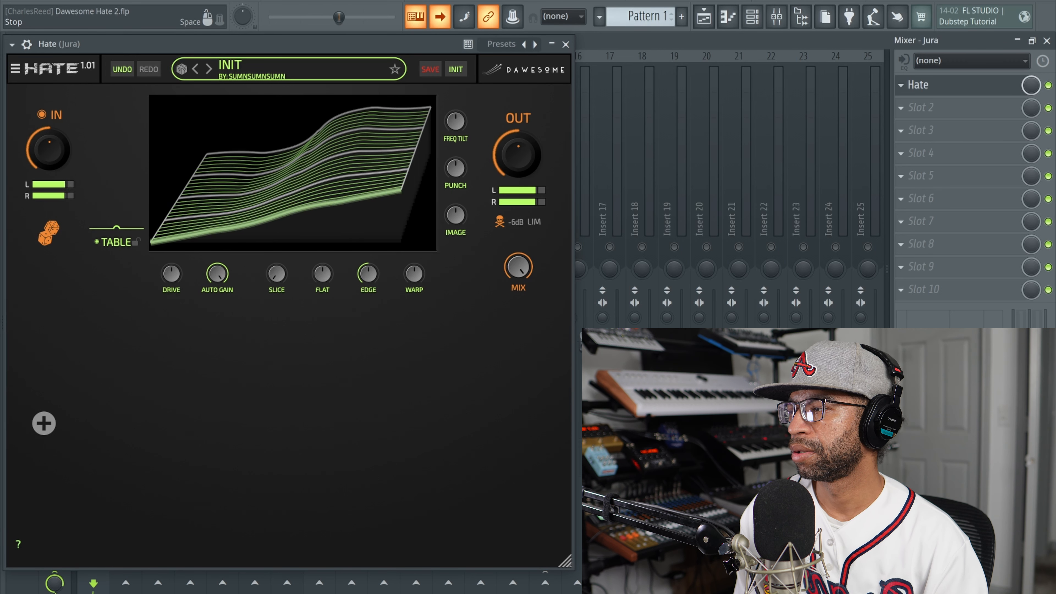
key("space")
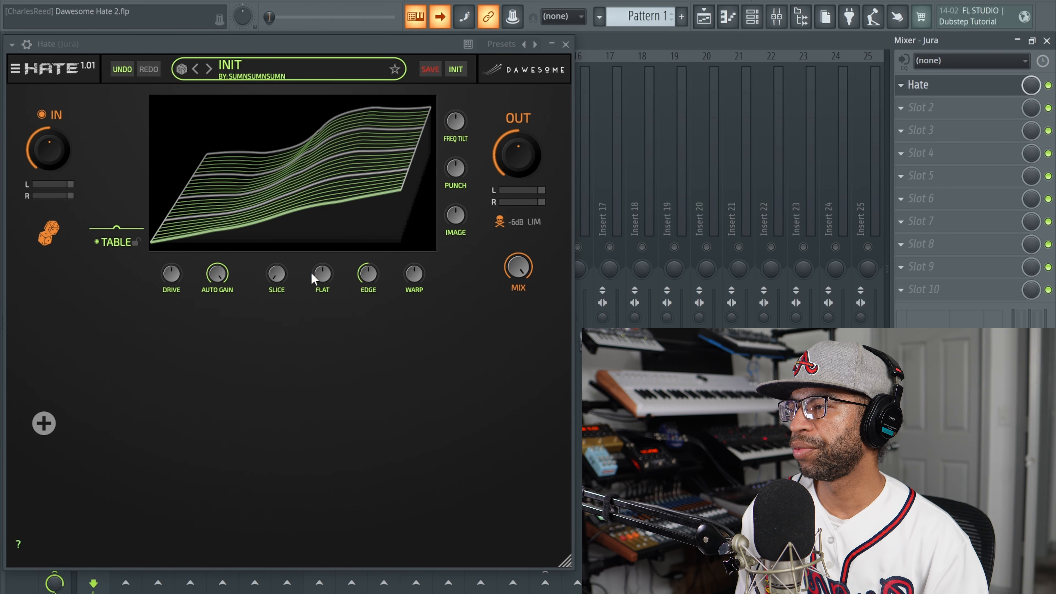
- Add an Atari Punk distortion module and lower its wet level to 0.73 after listening to it
left_click(44, 425)
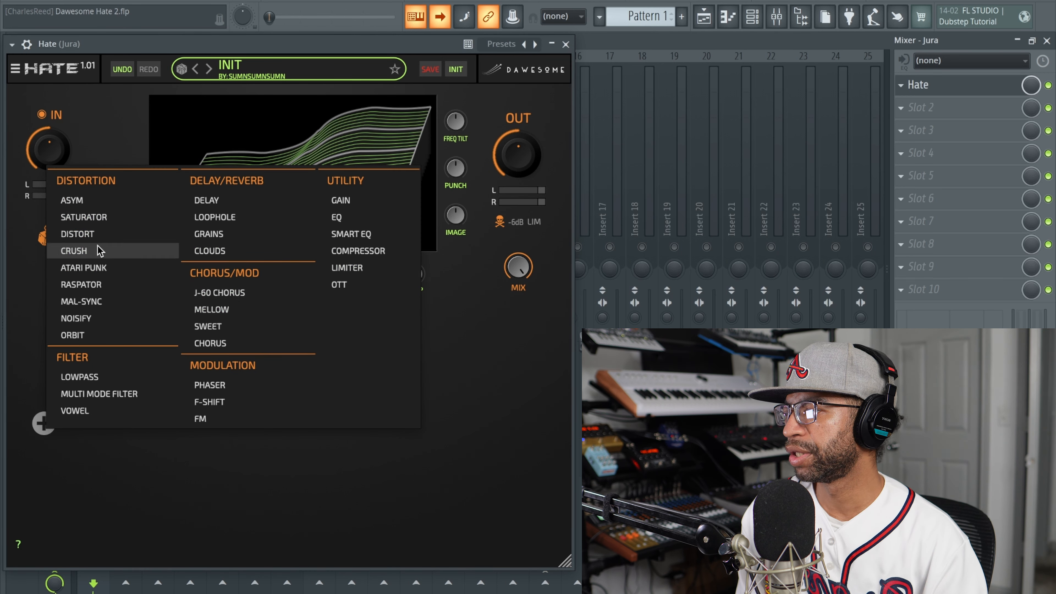
left_click(99, 270)
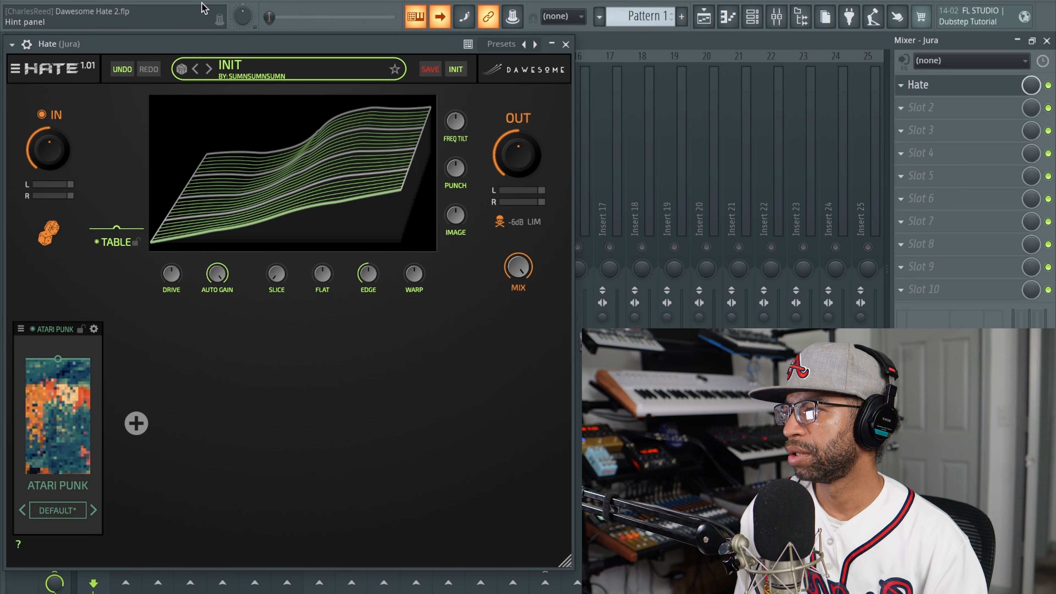
key("space")
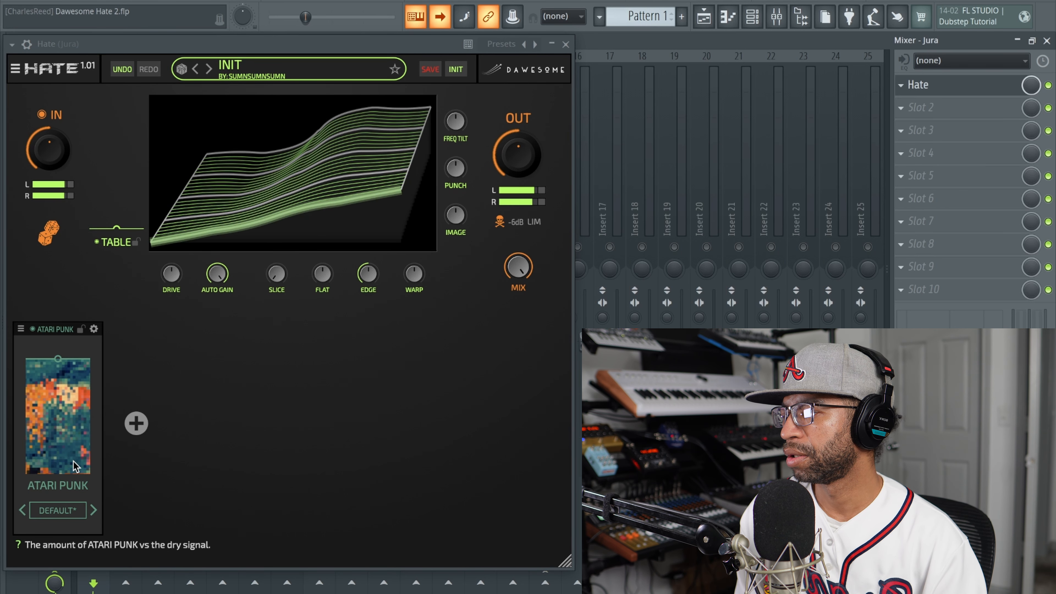
left_click_drag(53, 366, 58, 400)
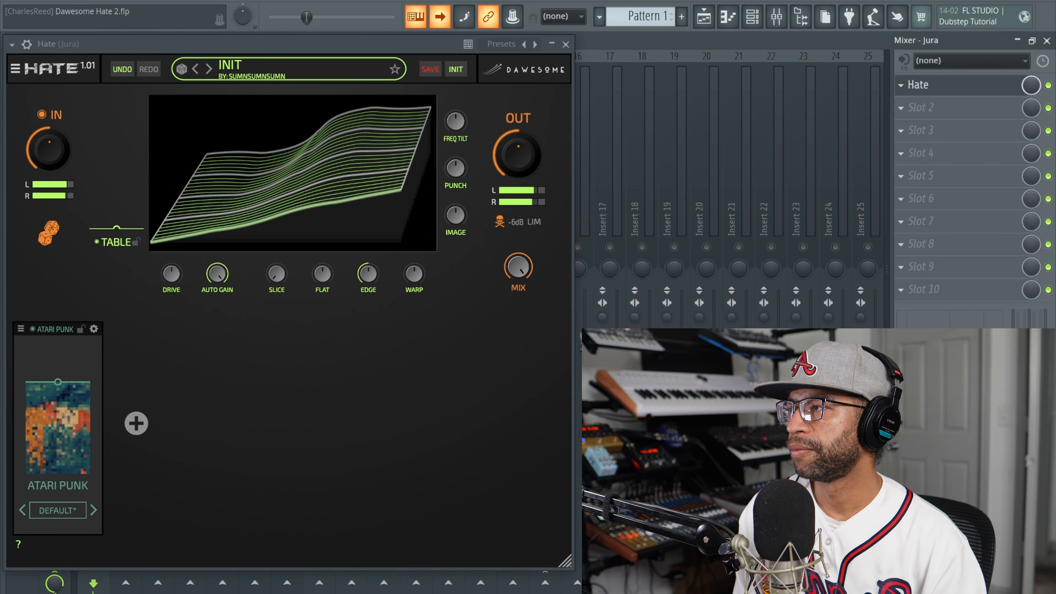
key("space")
left_click_drag(57, 384, 58, 393)
- Add a Multi Mode Filter module after Atari Punk, show its controls, and lower its cutoff and resonance during playback
left_click(136, 424)
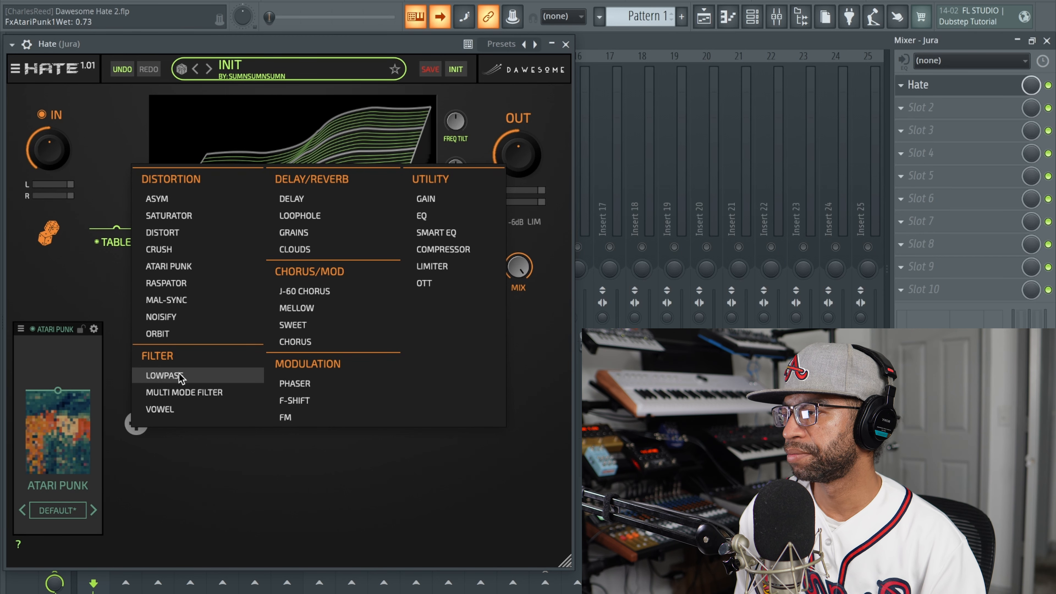
left_click(184, 392)
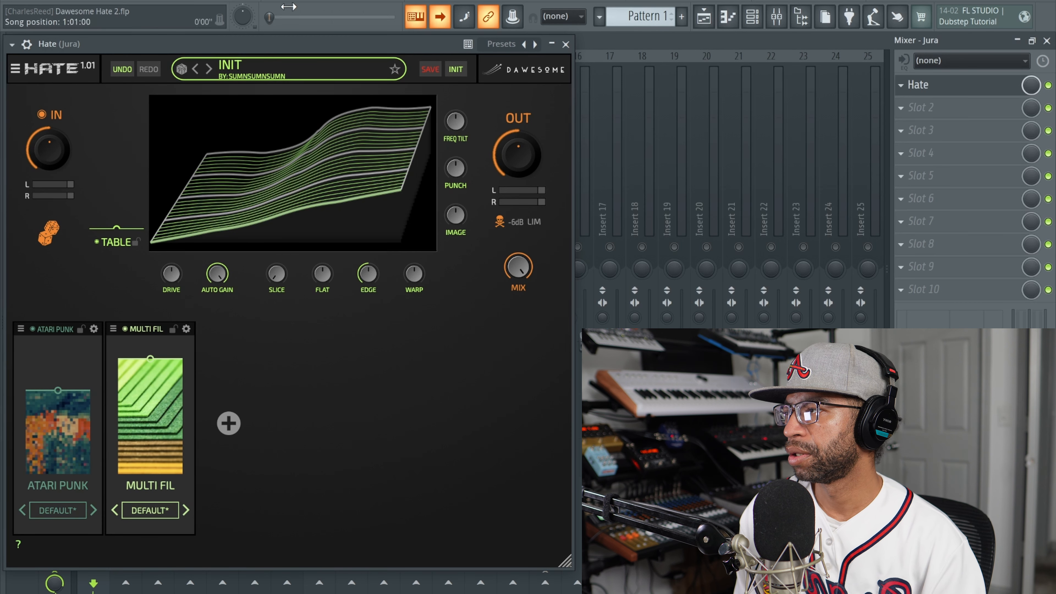
left_click(186, 329)
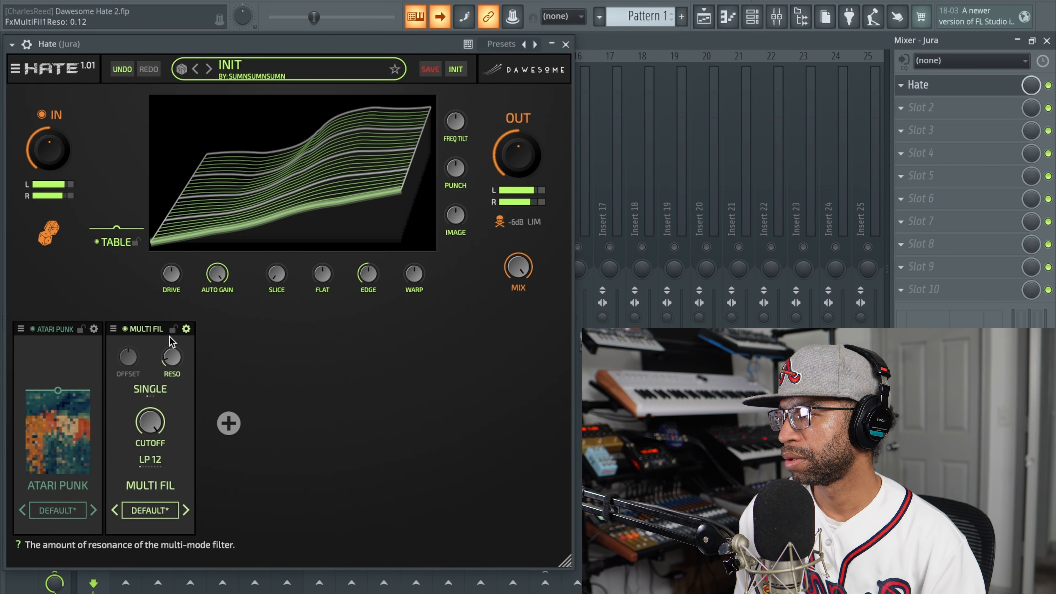
left_click_drag(142, 445, 142, 457)
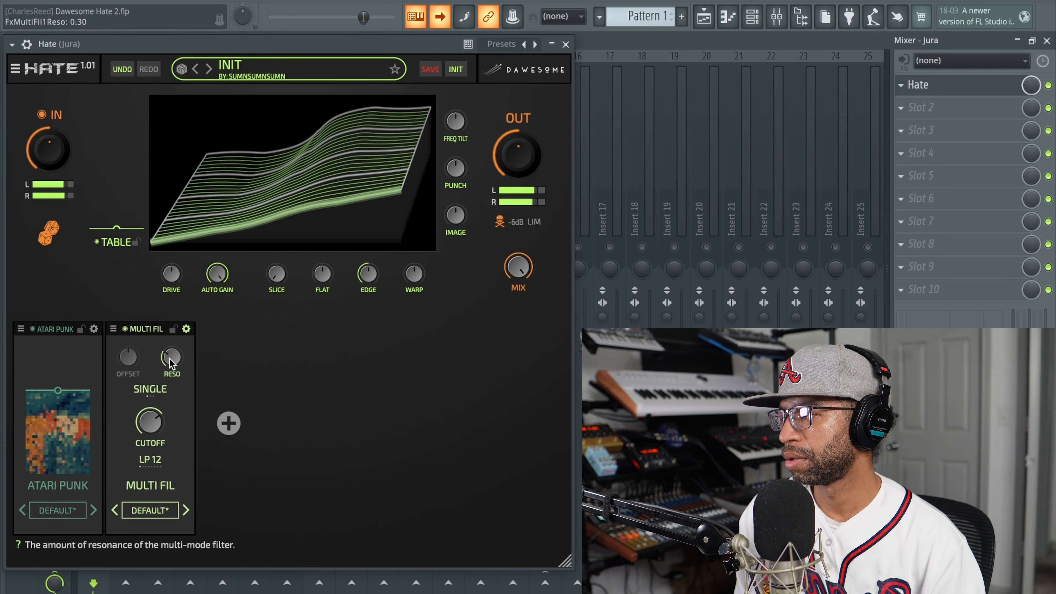
left_click_drag(171, 359, 171, 392)
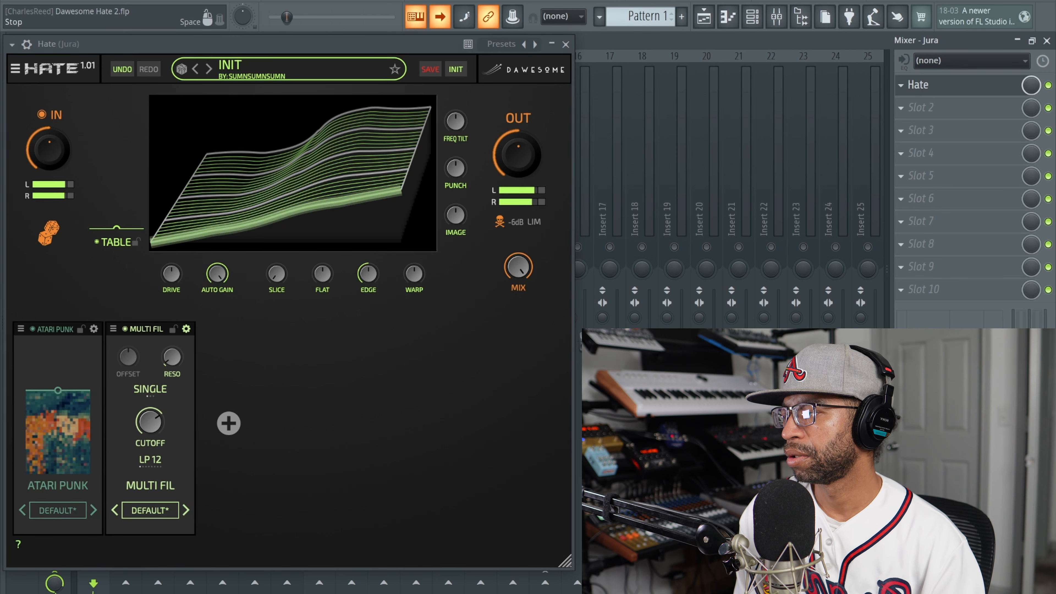
key("space")
- Load the Multi Mode Filter's Lowpass factory preset and set its cutoff to 0.59 while listening
left_click(145, 503)
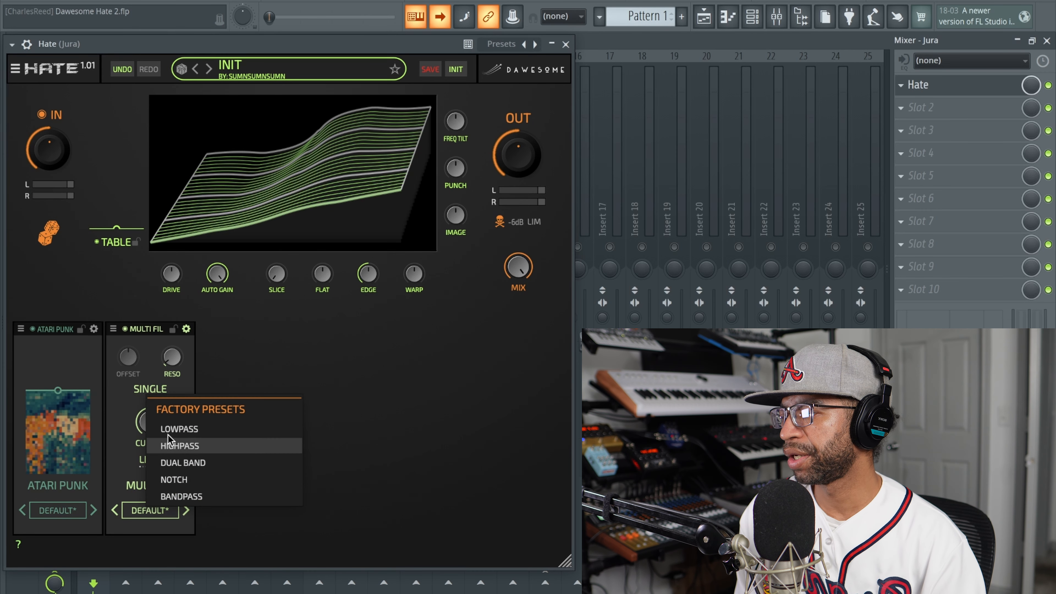
left_click(184, 432)
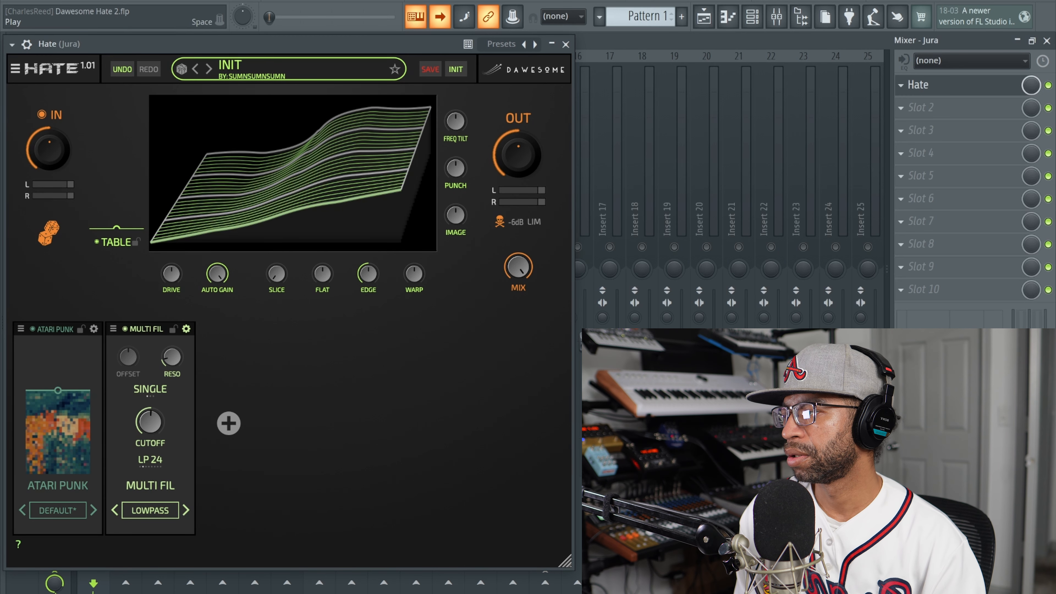
key("space")
left_click(154, 415)
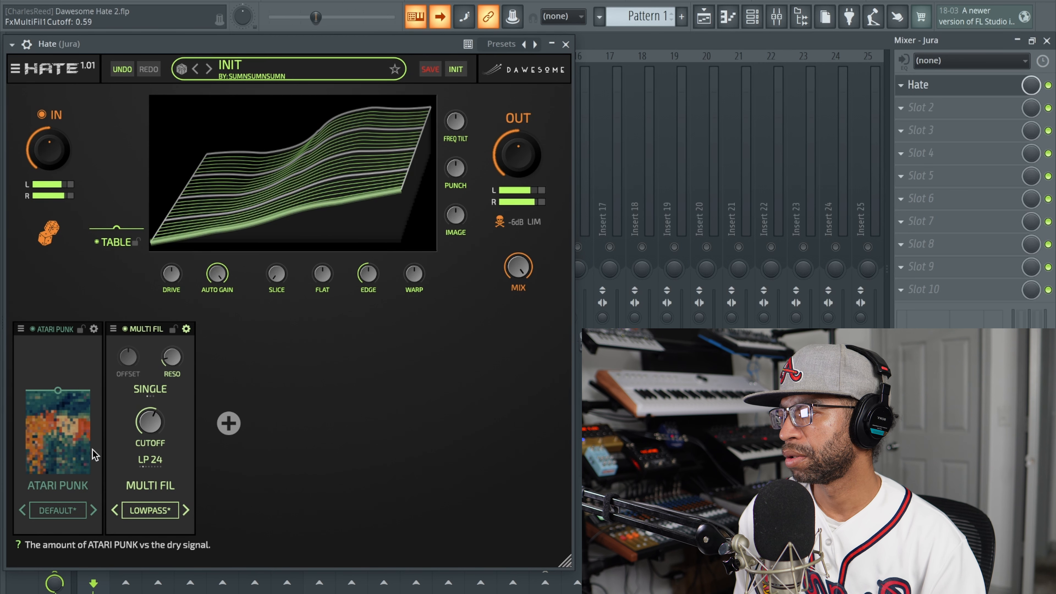
- Compare the sound with Atari Punk off and on, and move that module after the Multi Mode Filter
left_click(32, 329)
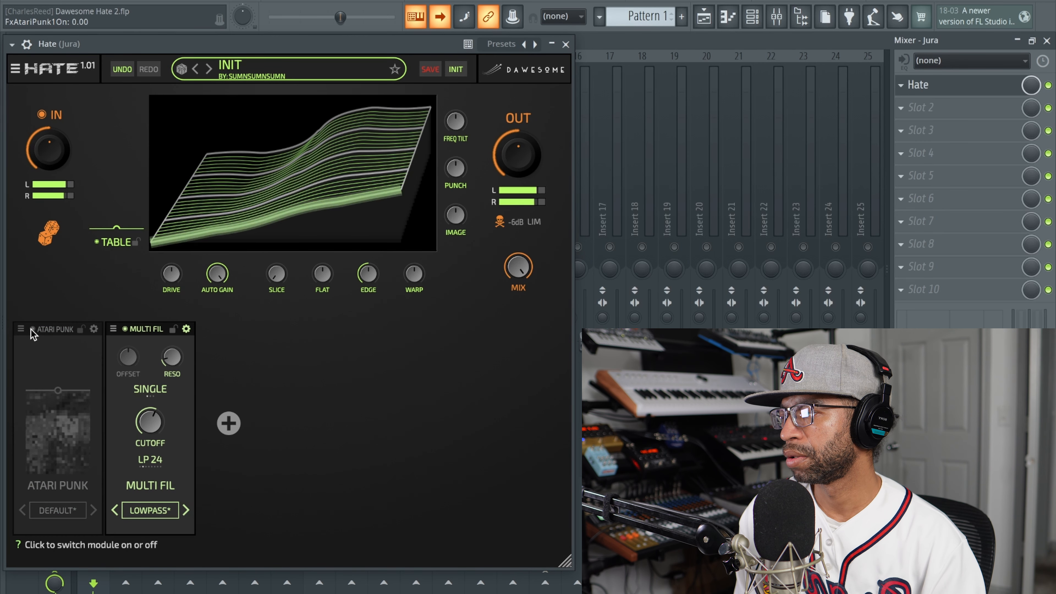
left_click(31, 329)
left_click_drag(51, 328, 149, 318)
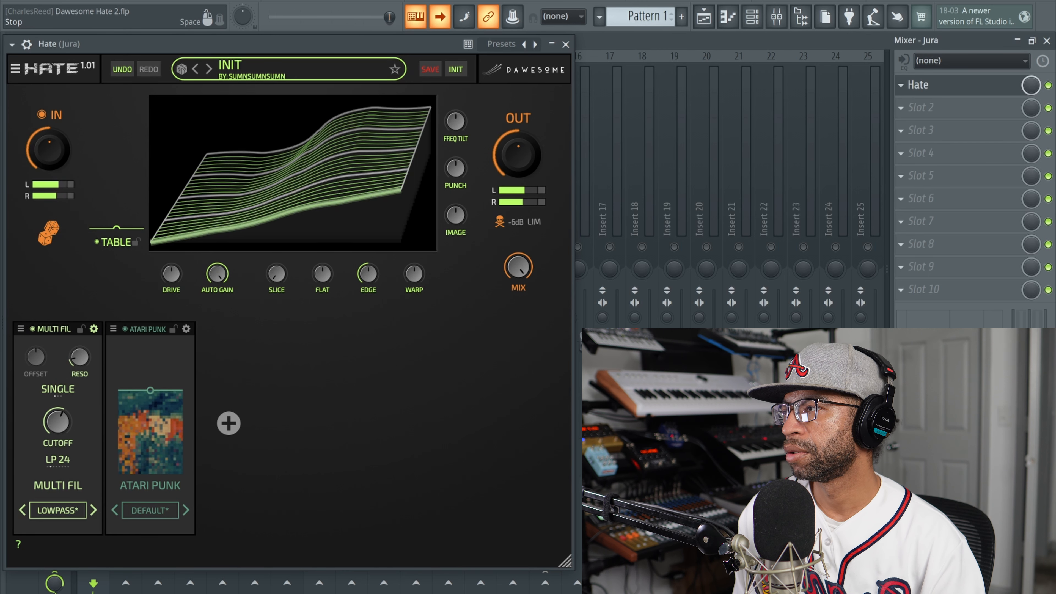
key("space")
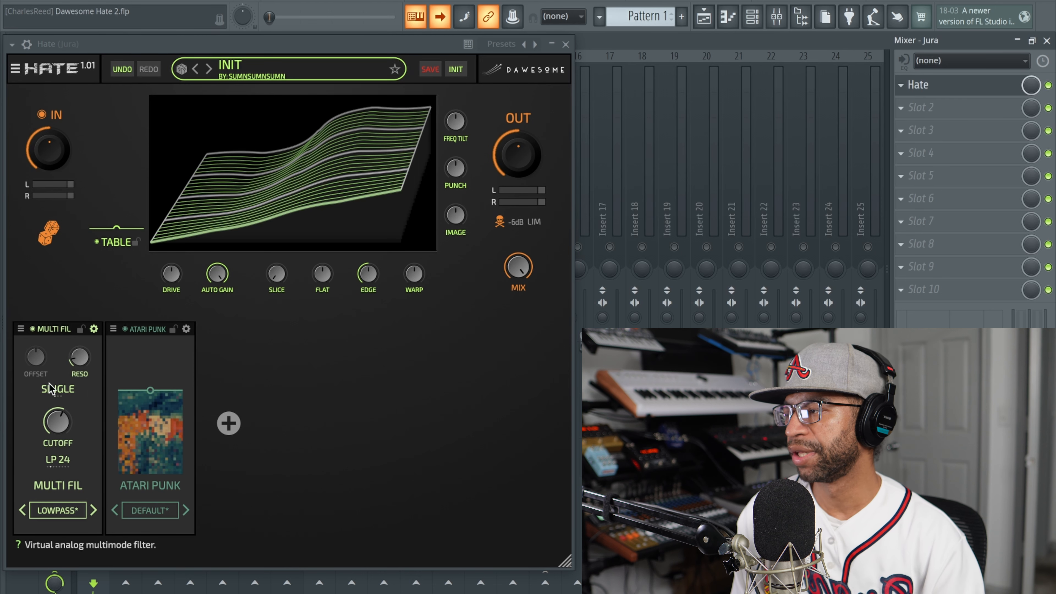
- Add a Chorus module after Atari Punk and listen to the track with it in the chain
left_click(225, 428)
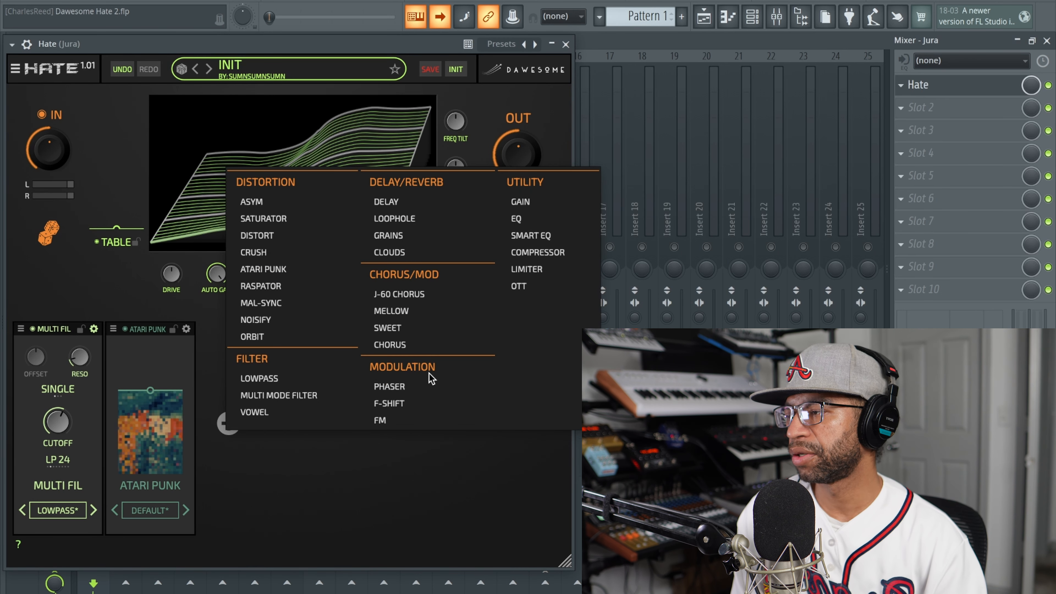
left_click(417, 347)
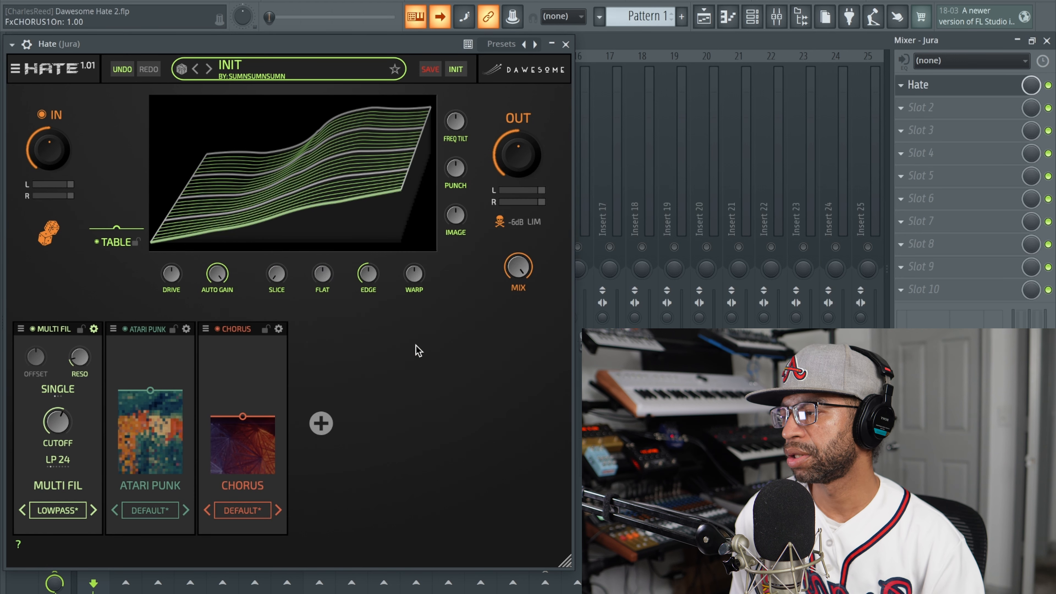
key("space")
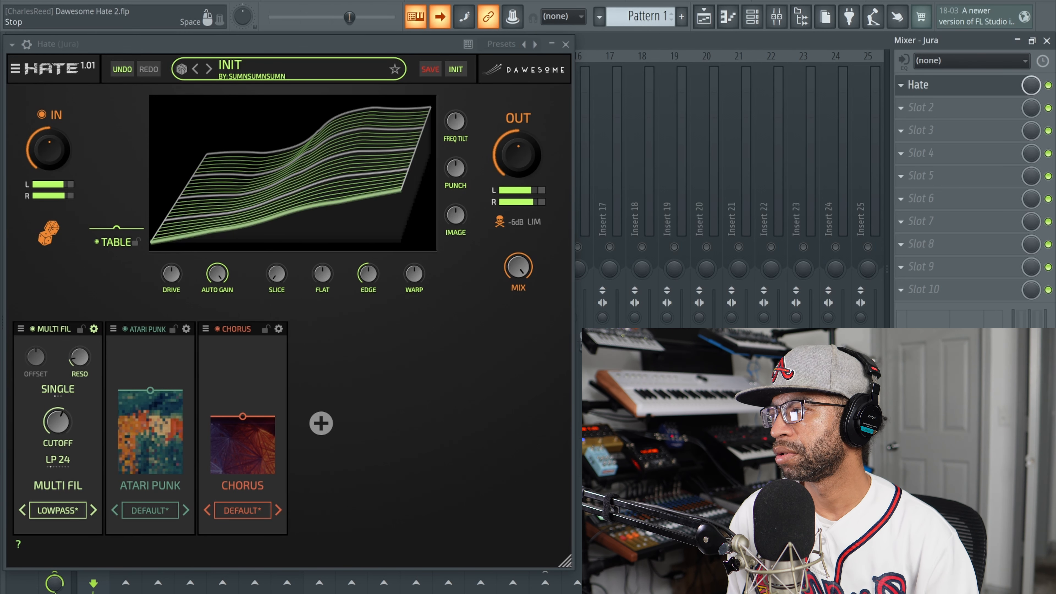
key("space")
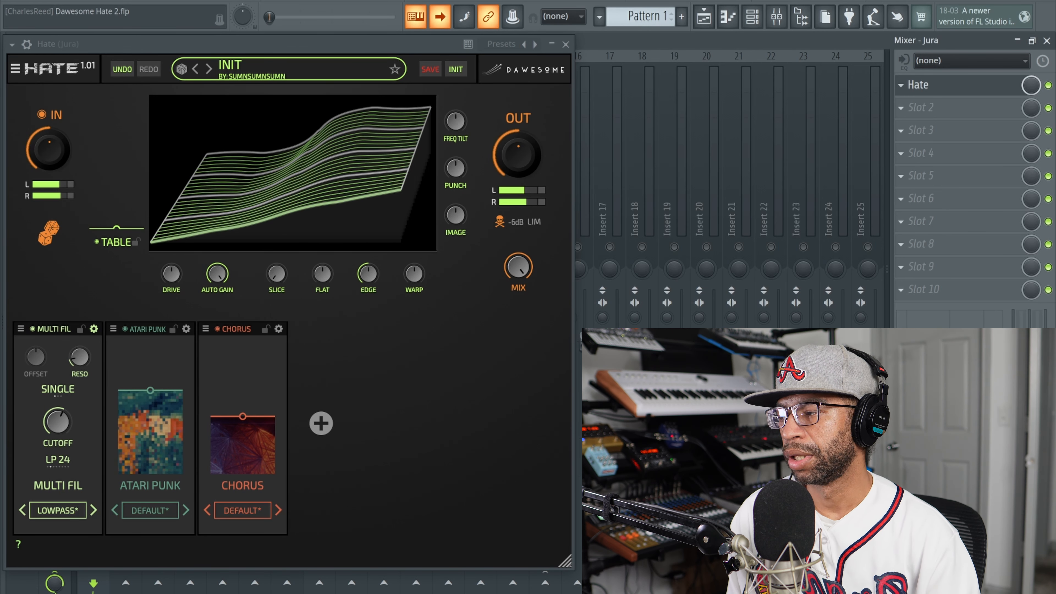
- Load the Chorus module's Lush factory preset and lower its wet level to about half during playback
left_click(224, 510)
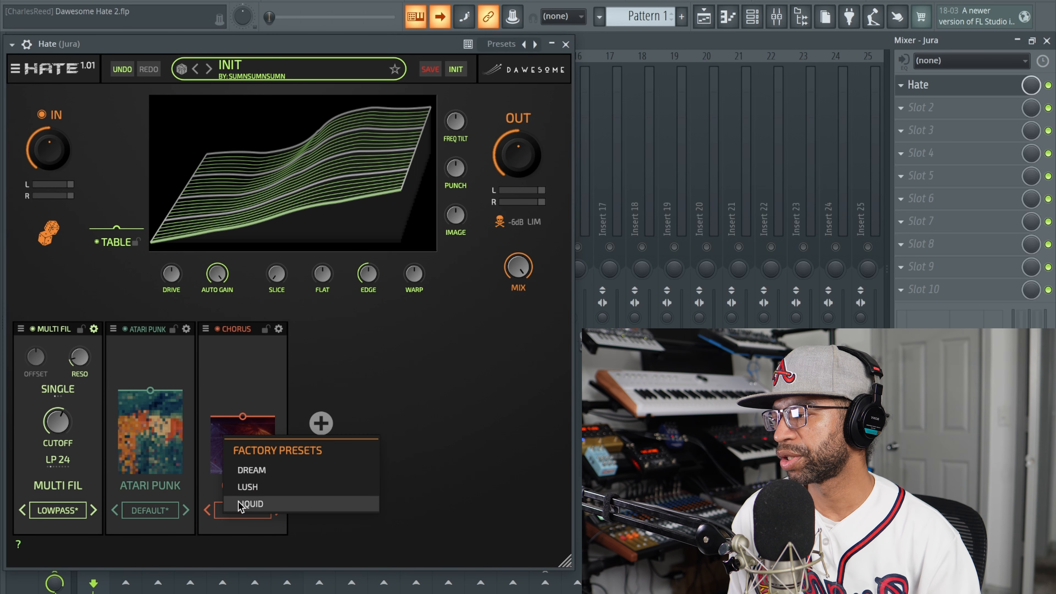
left_click(248, 487)
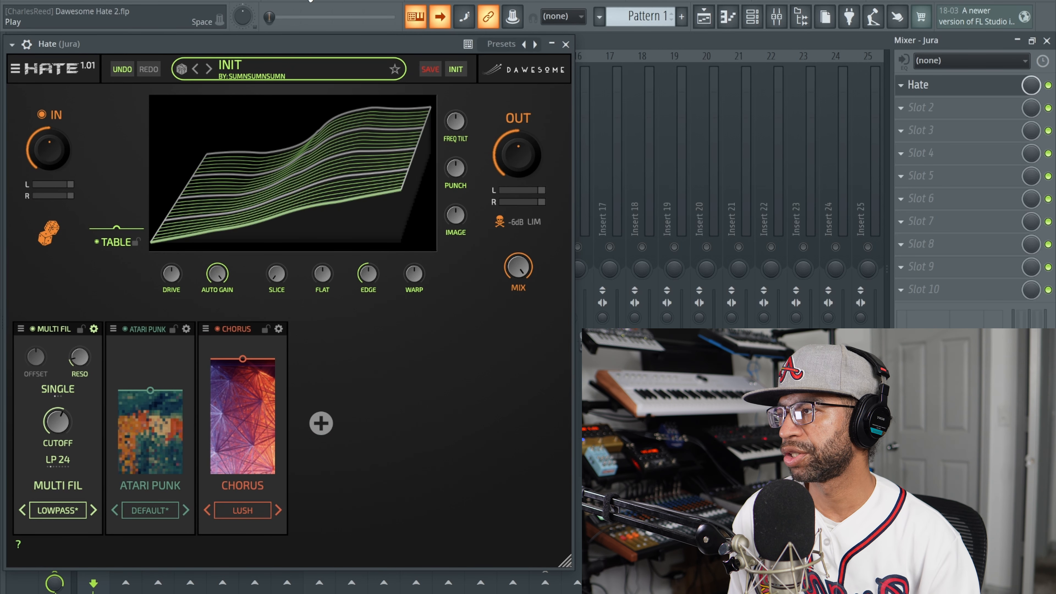
left_click(309, 0)
left_click_drag(243, 359, 242, 447)
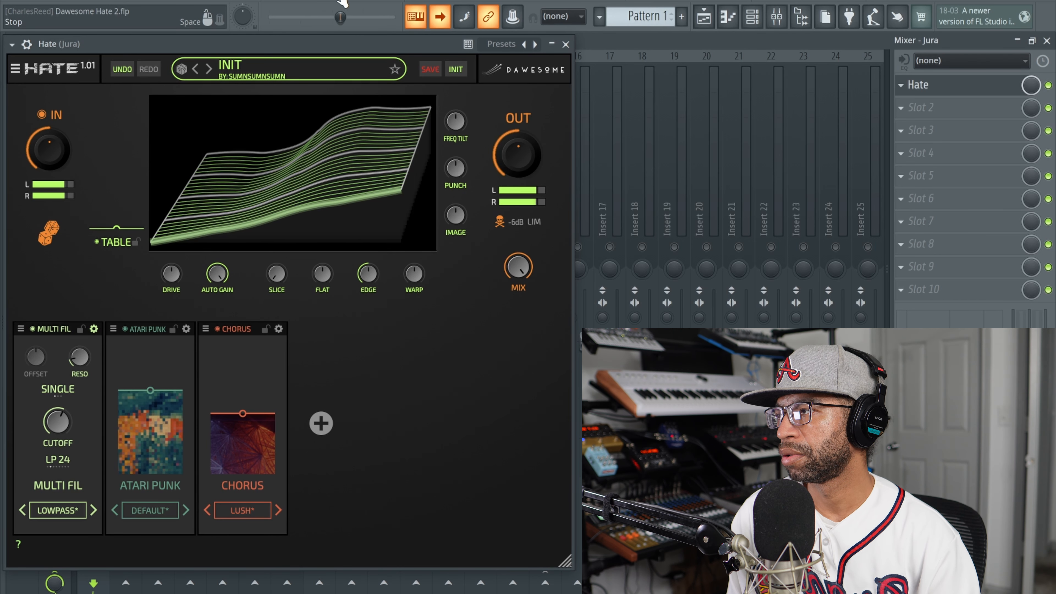
left_click(329, 2)
- Add a Delay module after Chorus and lower its wet level to 0.30 during playback
left_click(321, 422)
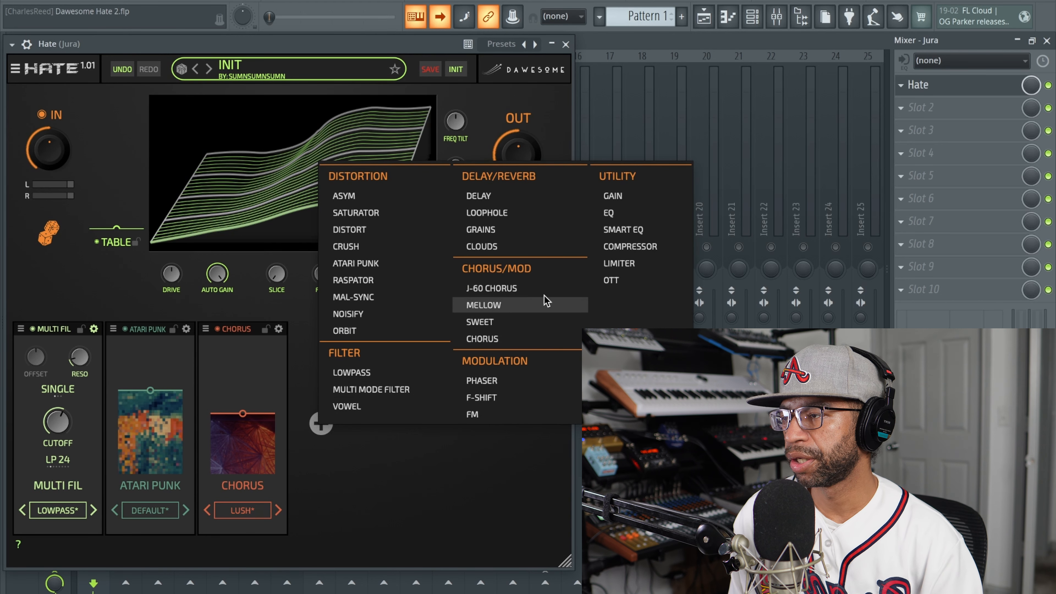
left_click(525, 197)
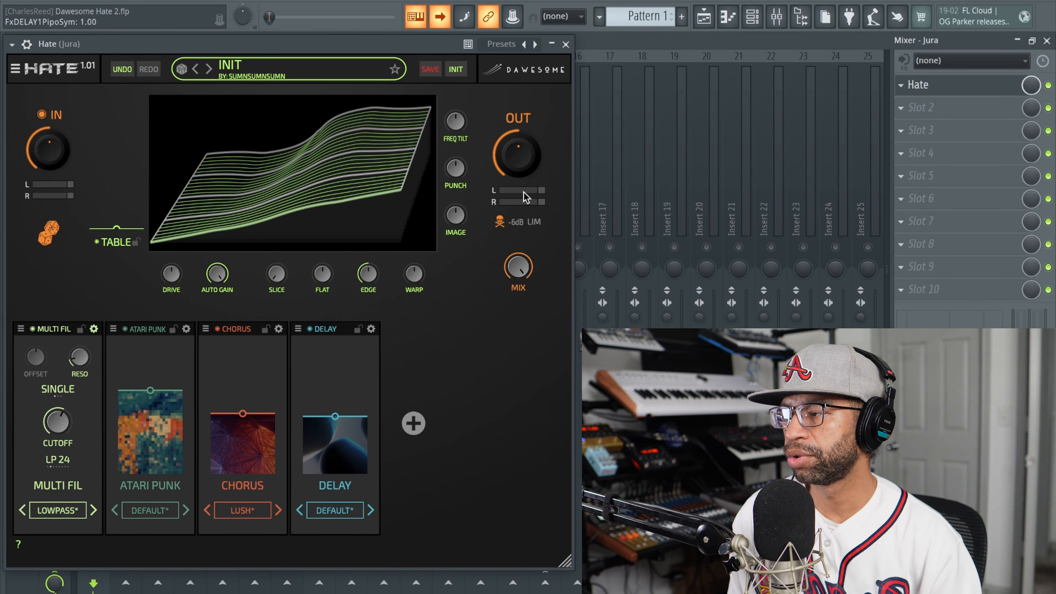
key("space")
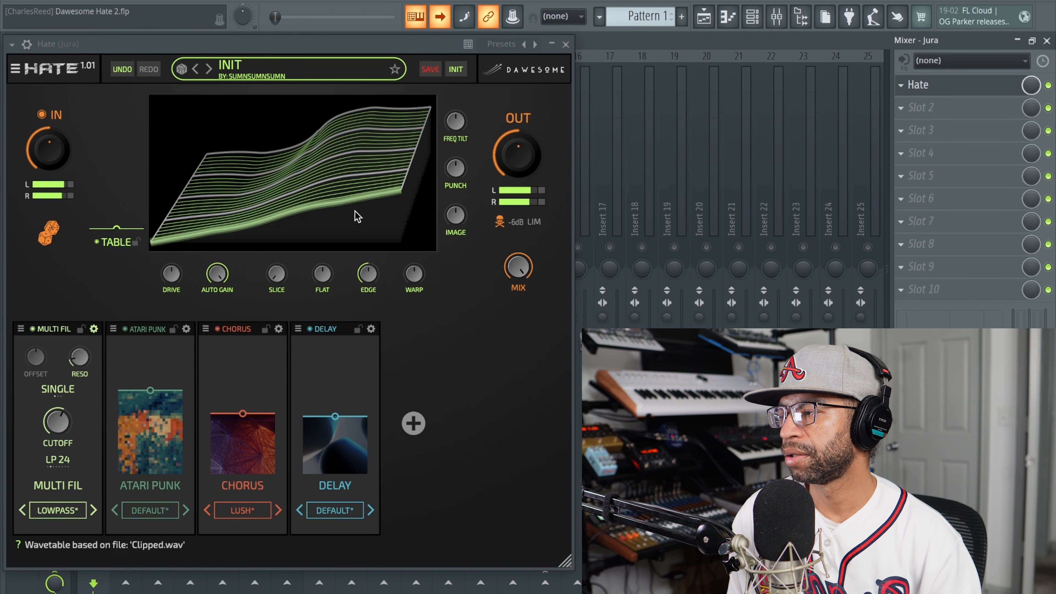
left_click_drag(335, 417, 335, 439)
- Audition the Delay's 80s Hall preset, switch it to Ping Pong, and lower the wet level to about a quarter
left_click(337, 510)
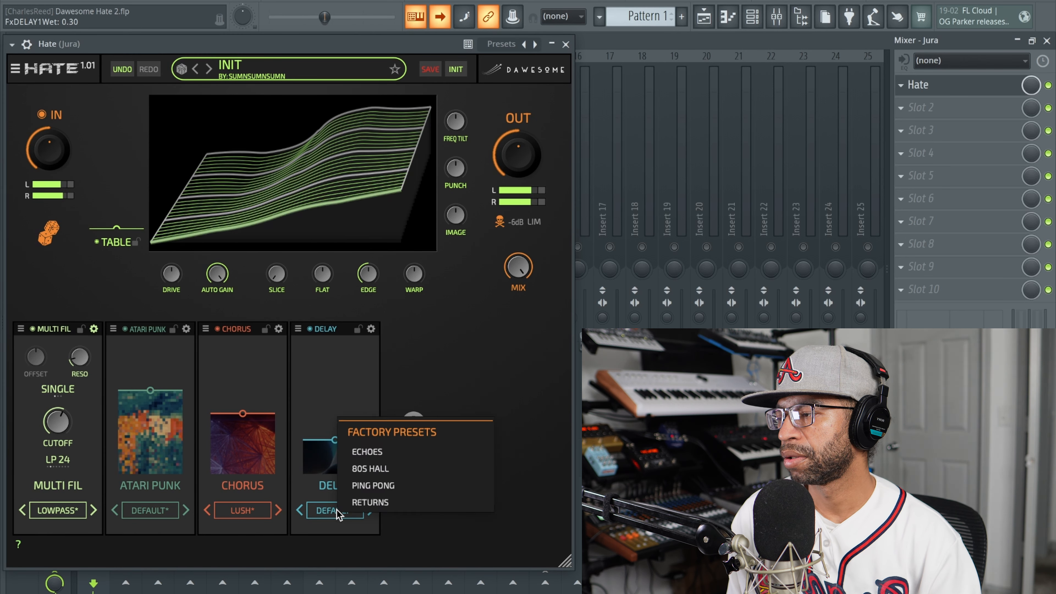
left_click(372, 470)
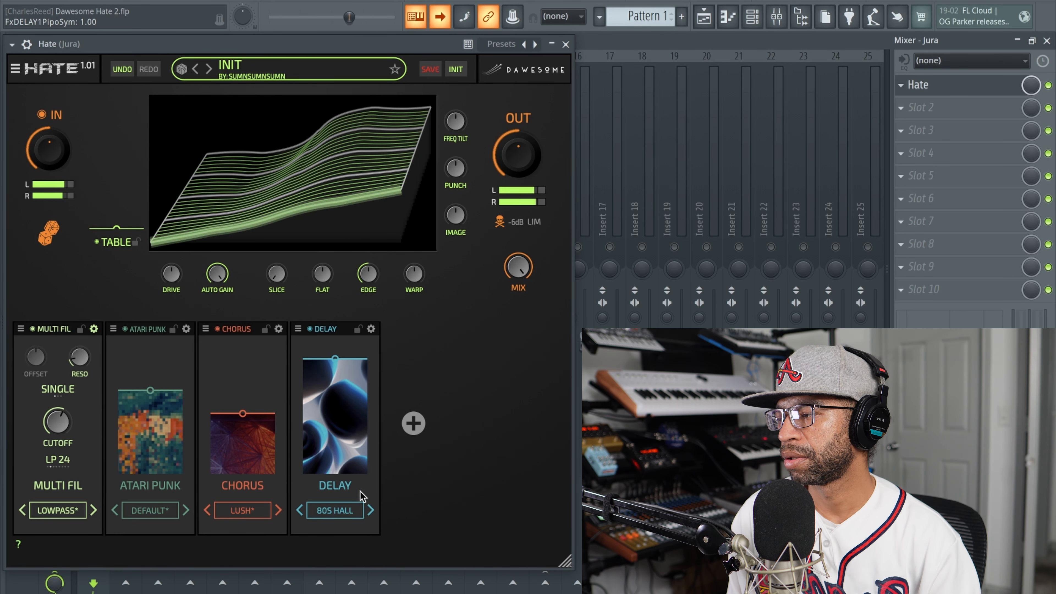
left_click(335, 512)
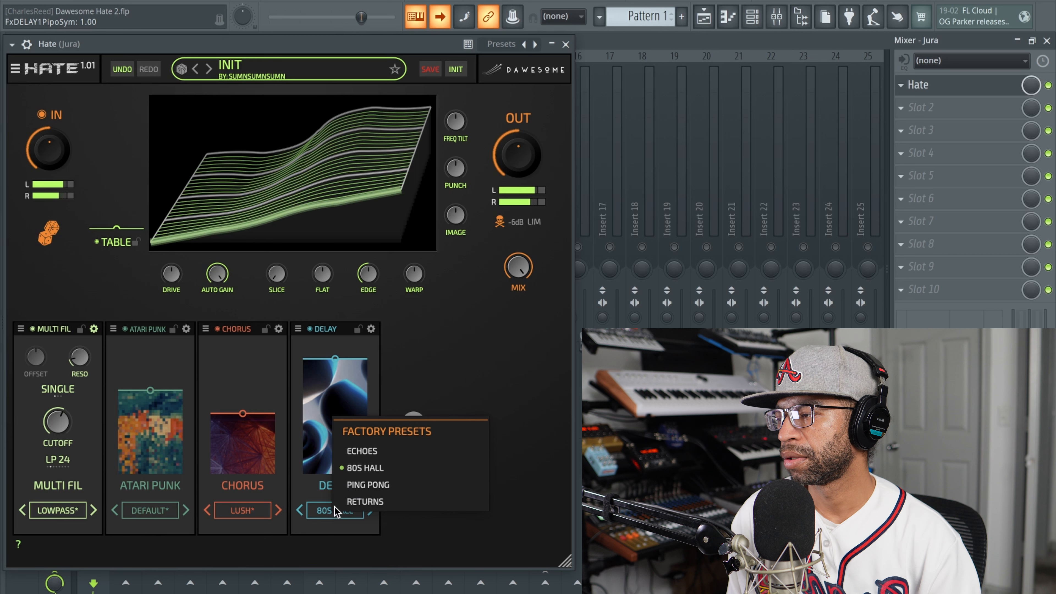
left_click(356, 487)
left_click_drag(336, 417, 333, 451)
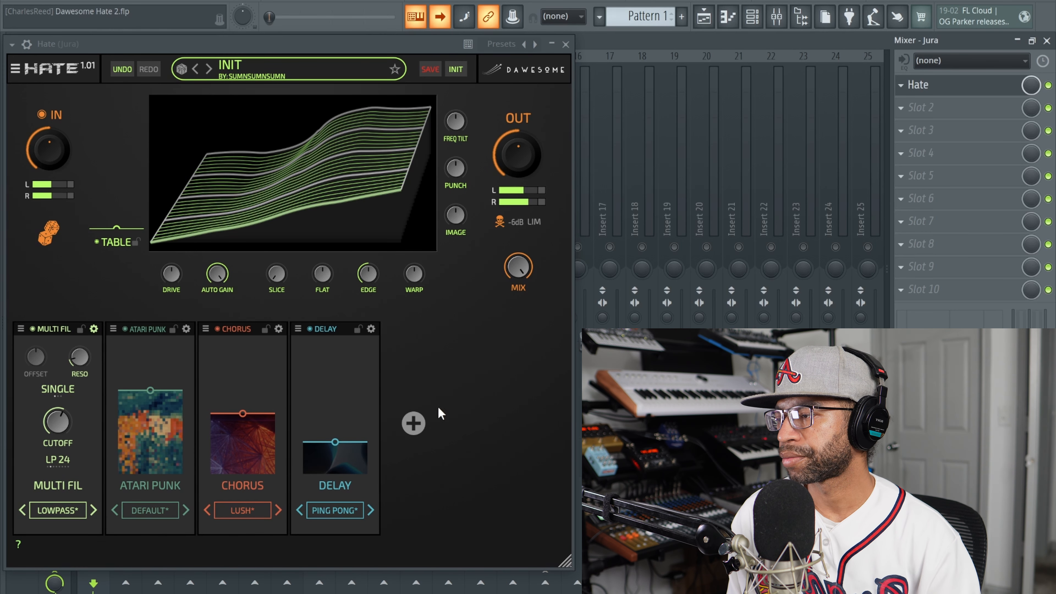
- Add a Saturator module after Delay with the Strong factory preset and lower its wet level to 0.32 while listening
left_click(413, 424)
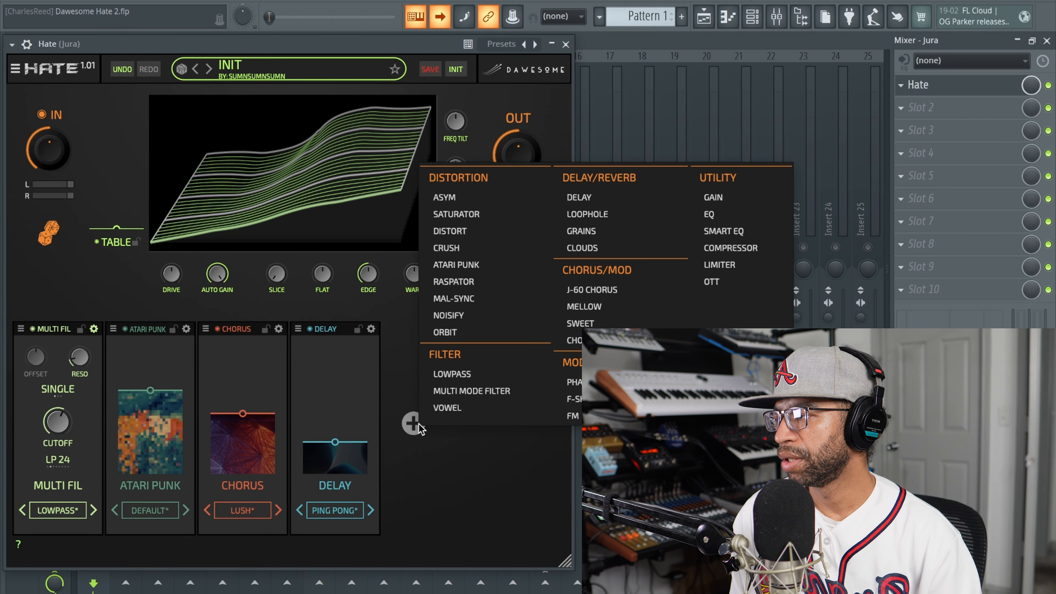
left_click(447, 215)
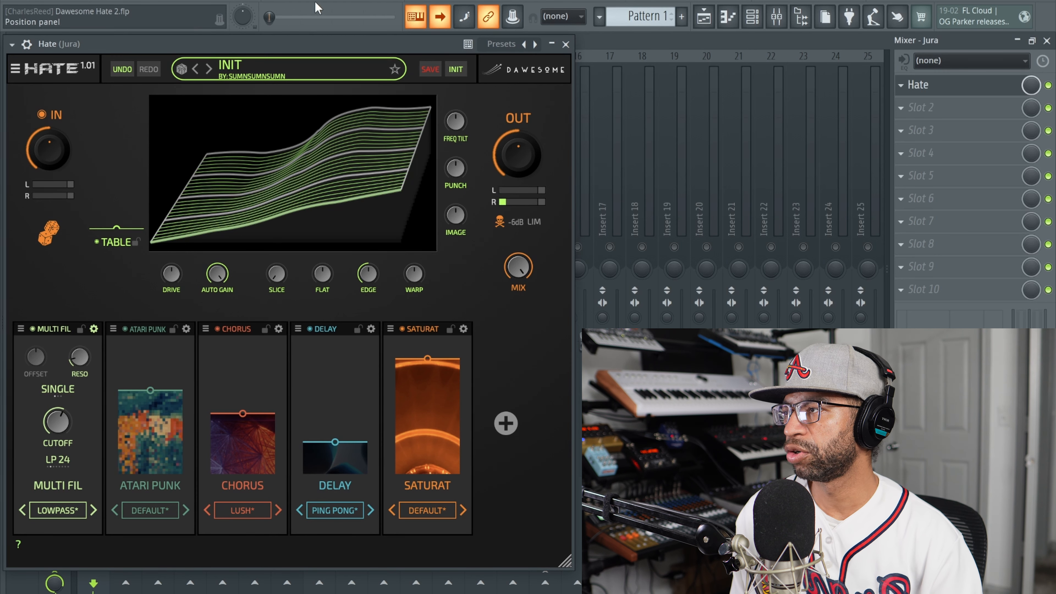
left_click(428, 511)
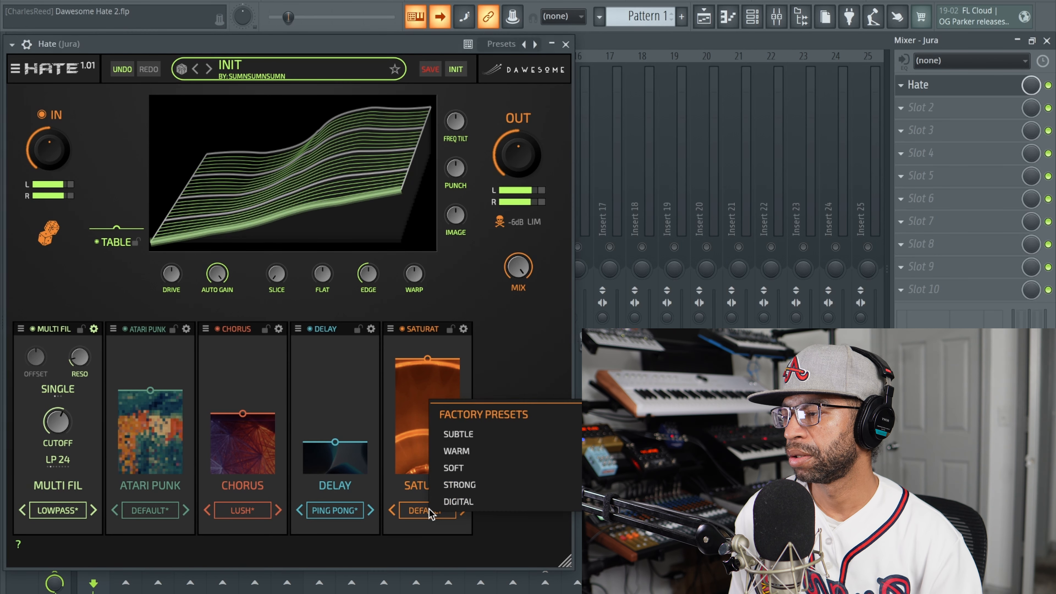
left_click(447, 483)
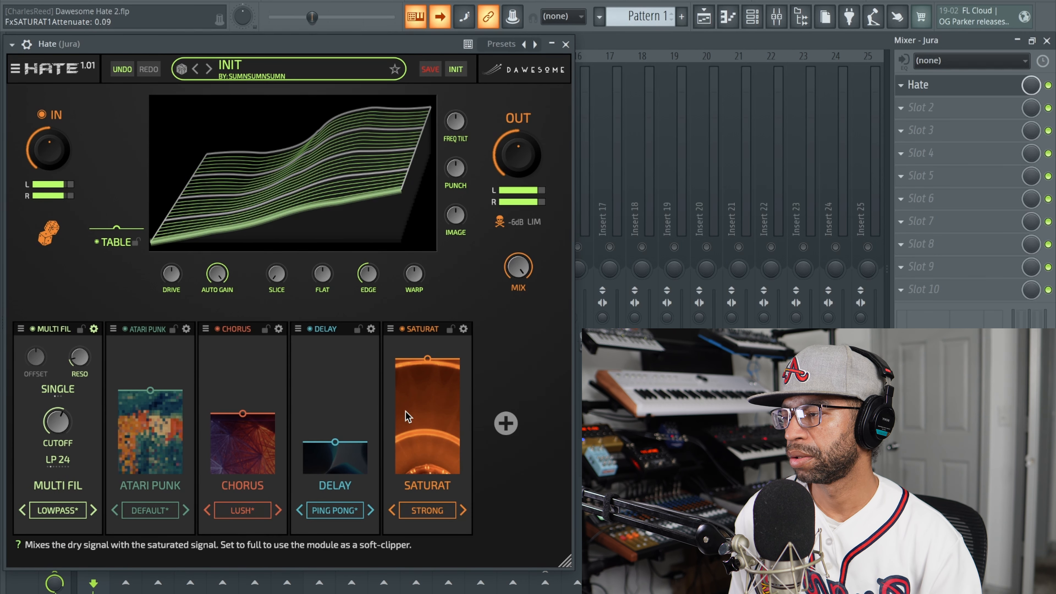
left_click_drag(427, 358, 430, 472)
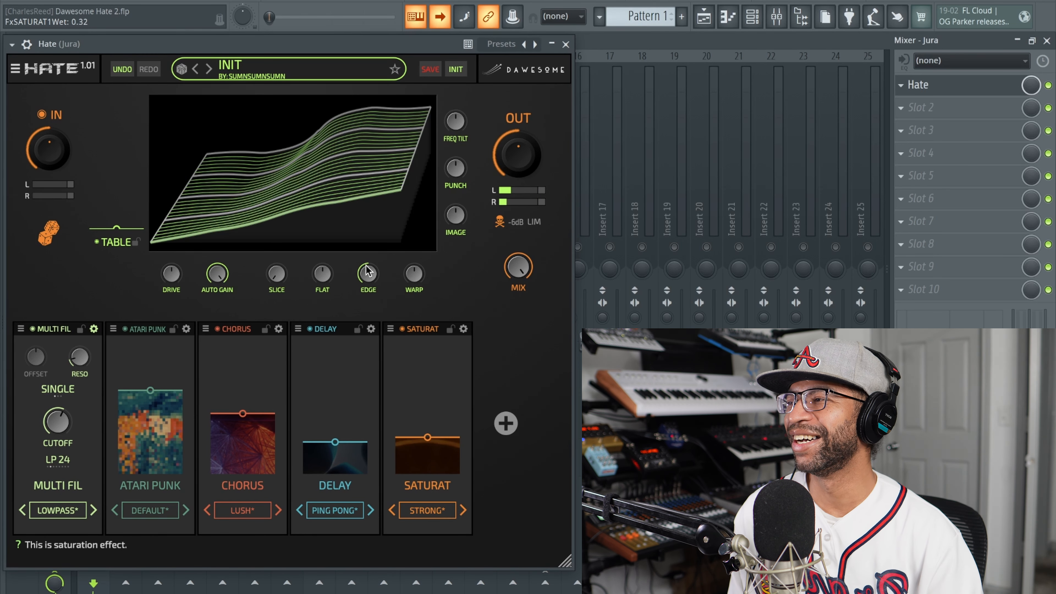
- Play the track again and reduce the Saturator's wet level to near its minimum
key("space")
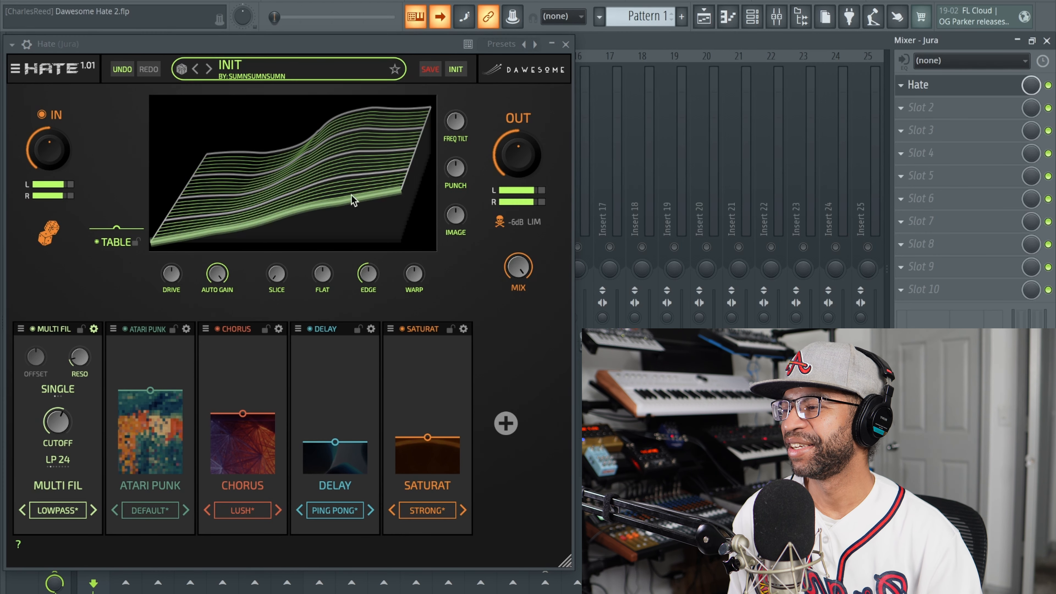
left_click_drag(427, 438, 432, 483)
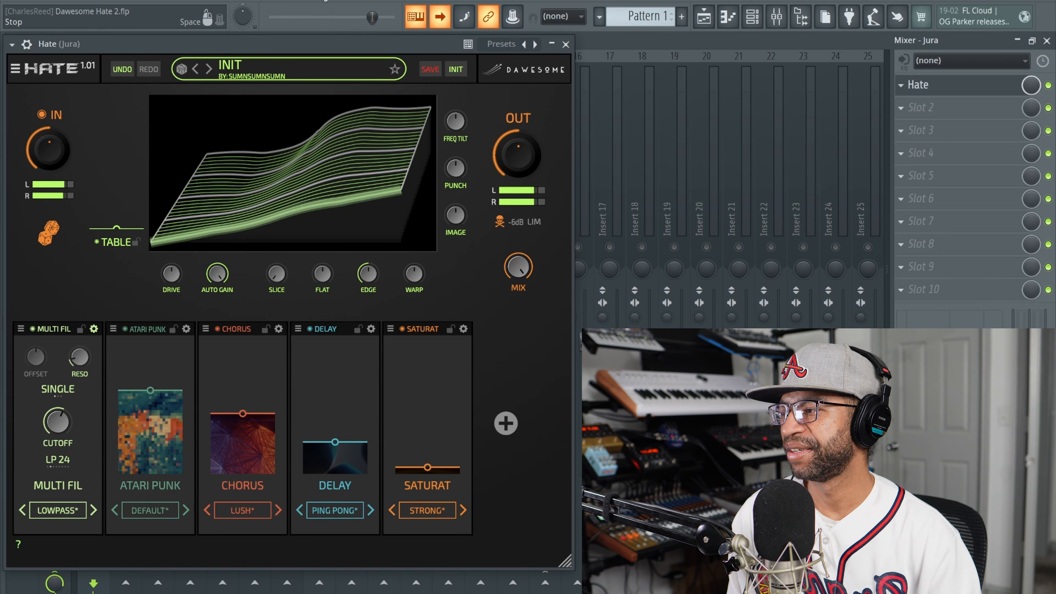
key("space")
- Add a Raspator distortion module after Saturator and lower its wet level to about a third during playback
left_click(506, 423)
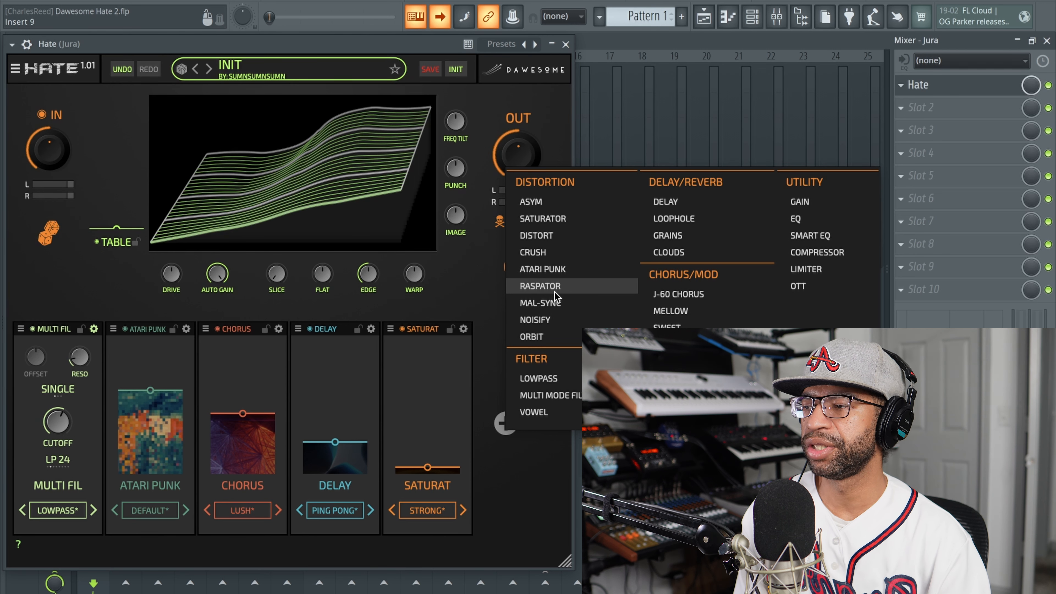
left_click(540, 286)
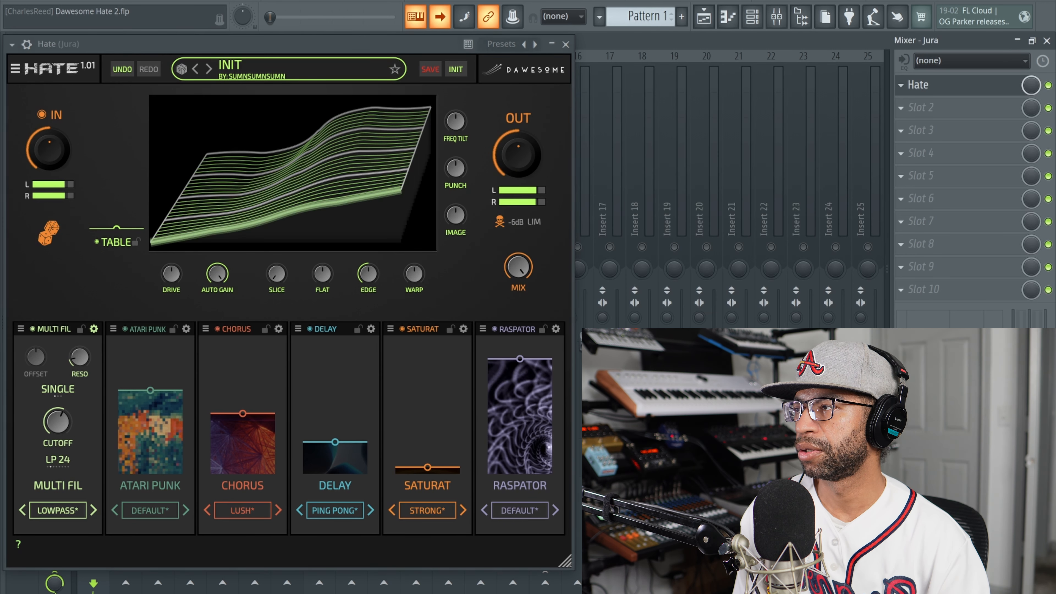
left_click_drag(502, 358, 521, 435)
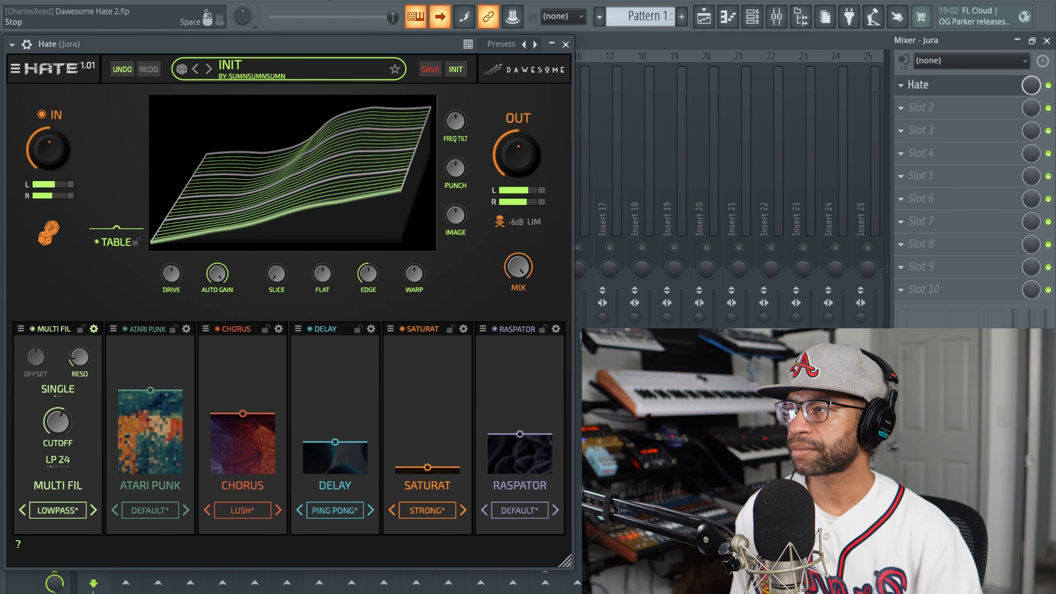
key("space")
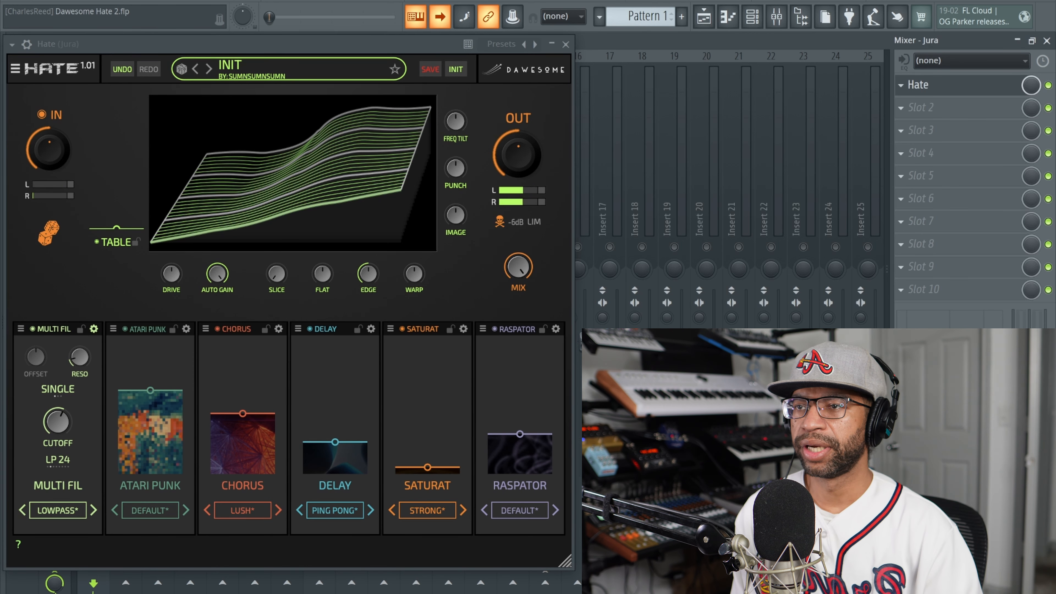